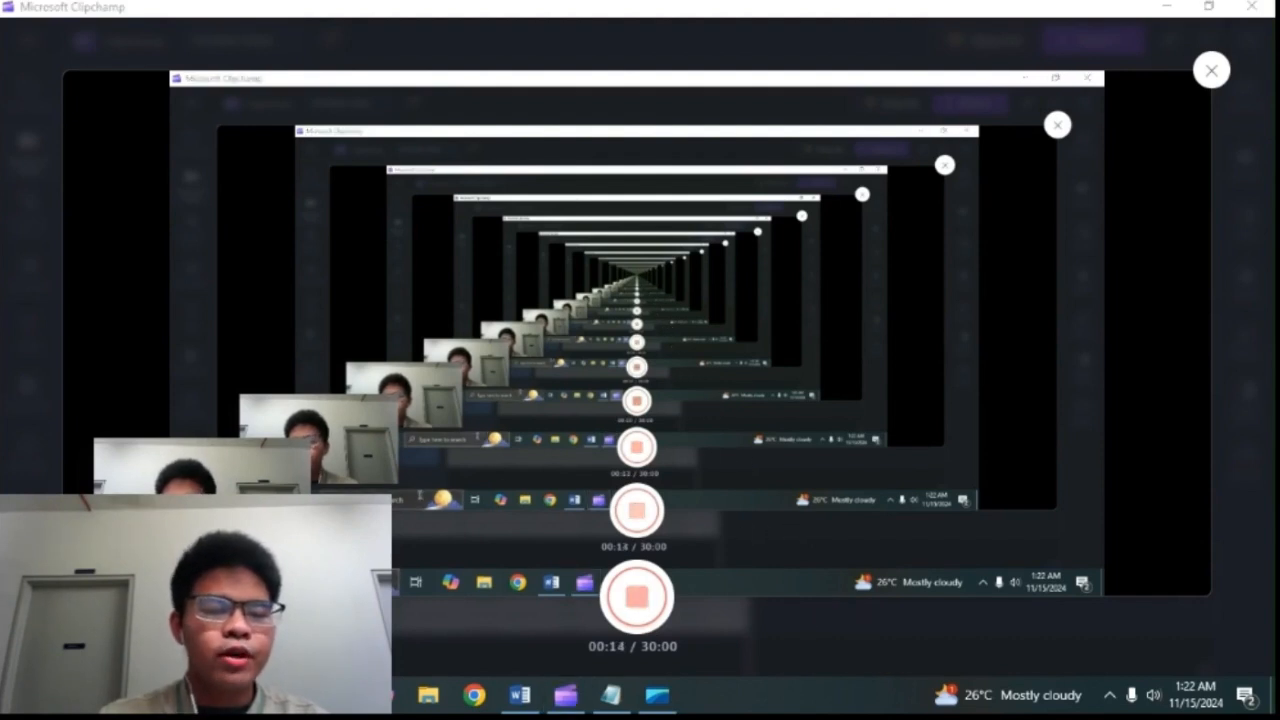
Step: Open Word 2016 and create a blank document
{"action": "key", "text": "super+s"}
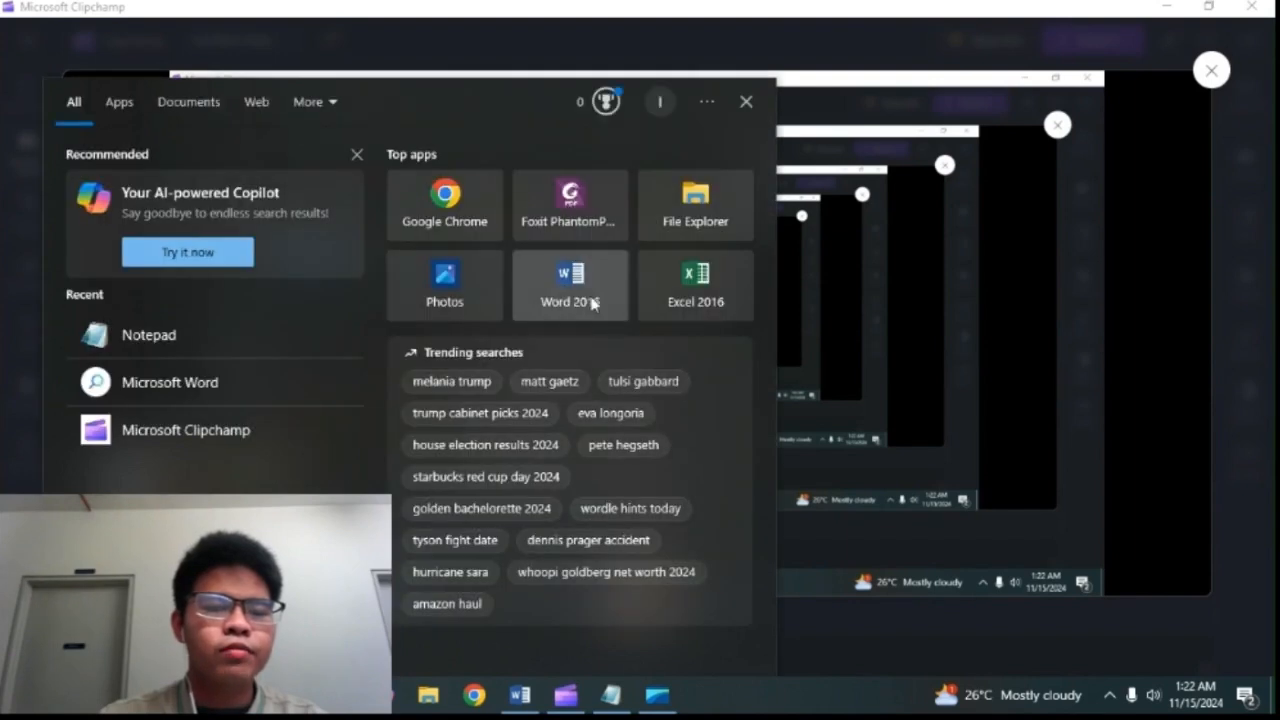
{"action": "left_click", "coordinate": [591, 302]}
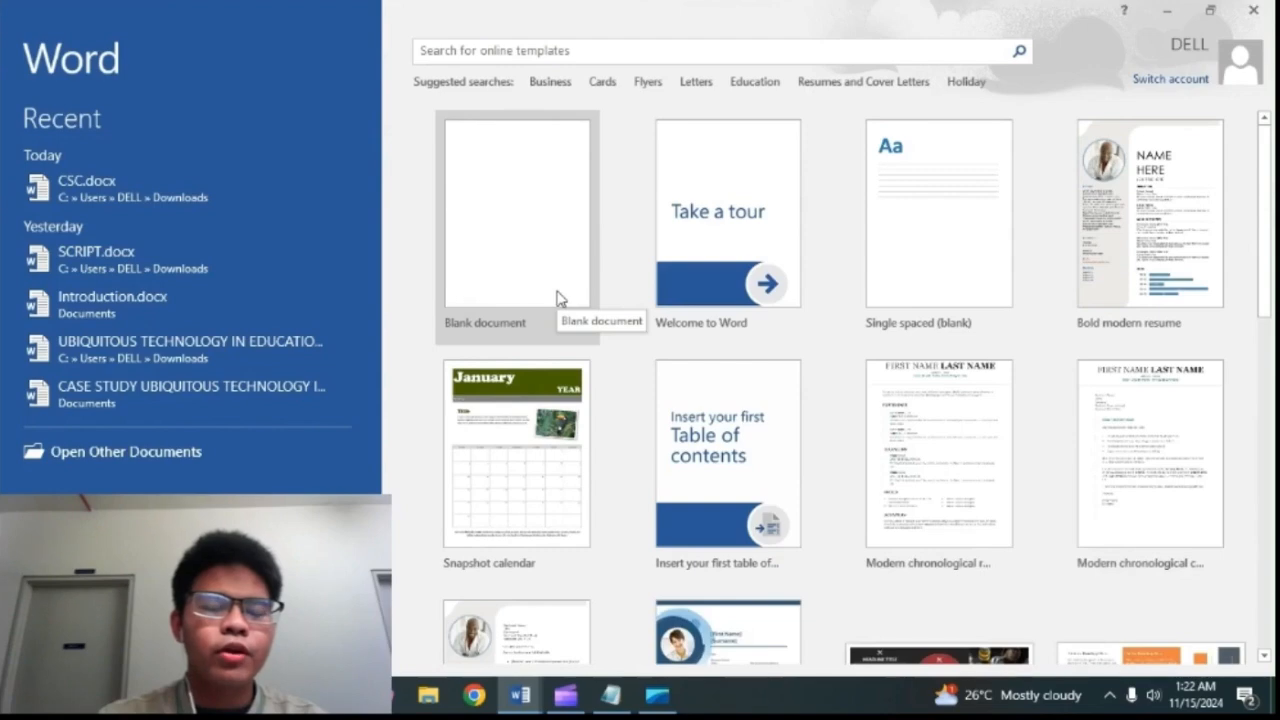
{"action": "left_click", "coordinate": [558, 298]}
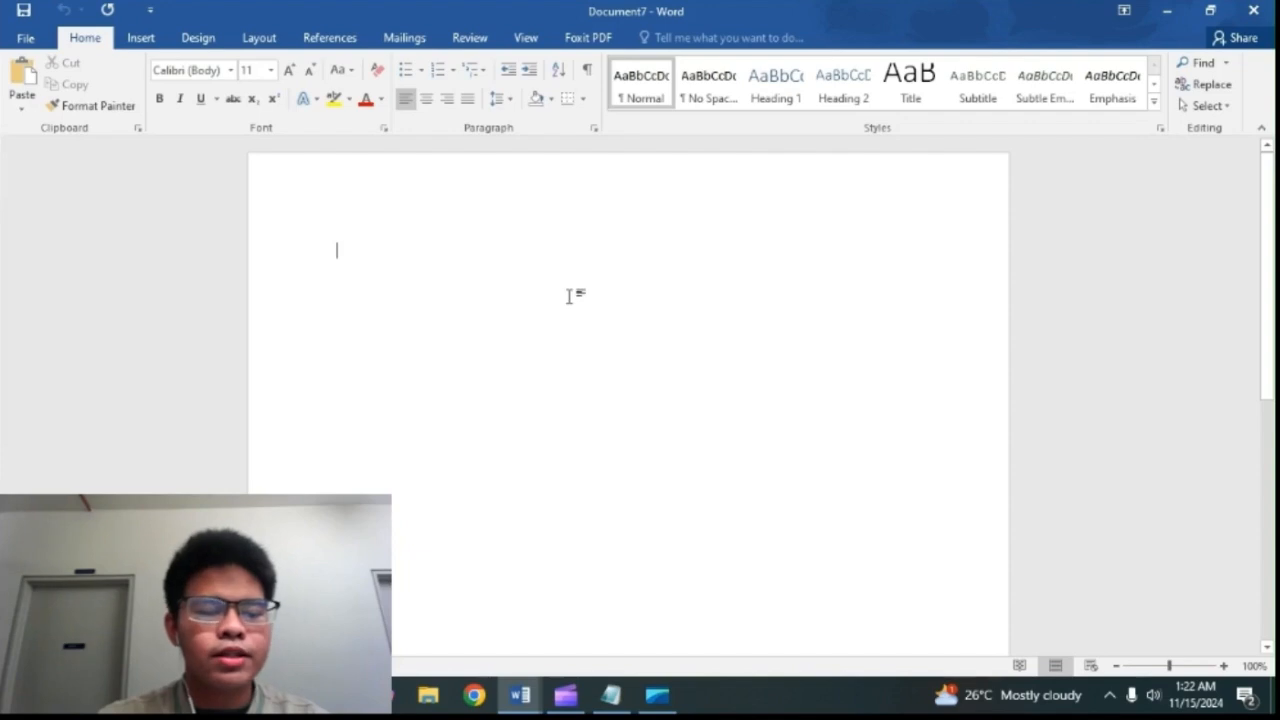
Step: Write "NAME:" followed by the student's full name on the first line and "CLASS:E01" on the second line
{"action": "type", "text": "NAME"}
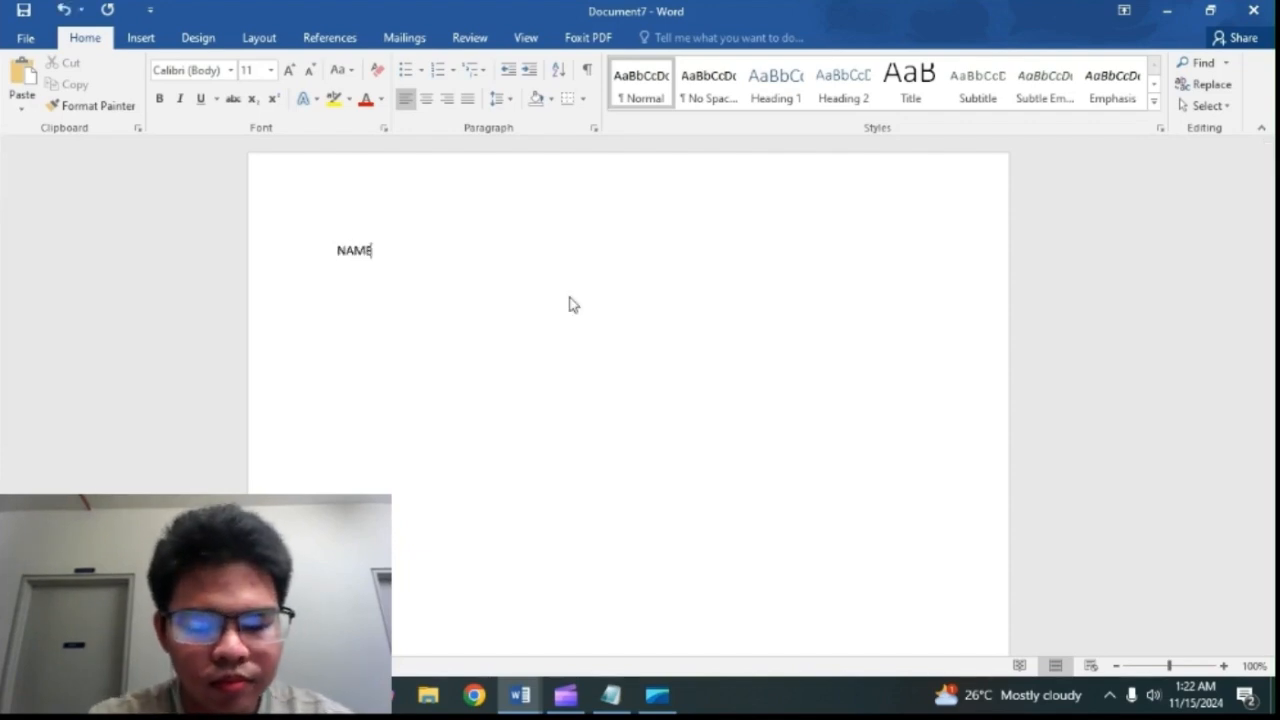
{"action": "type", "text": ":"}
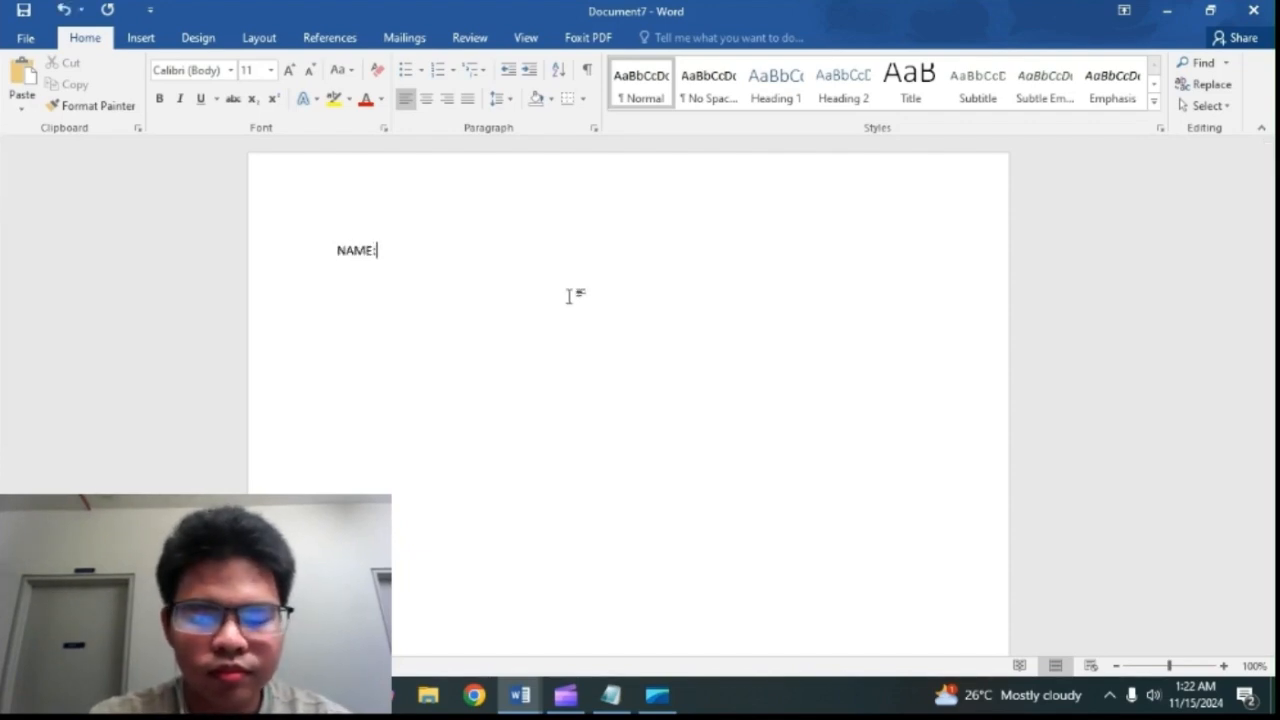
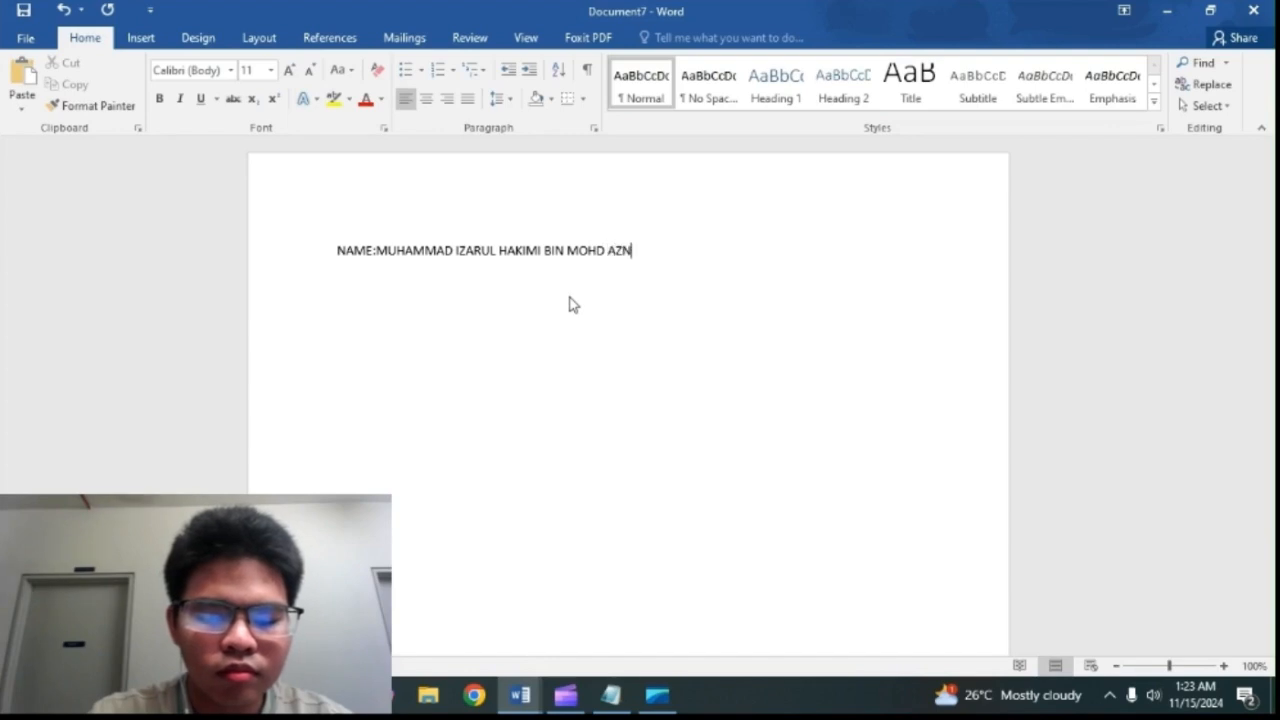
{"action": "key", "text": "Return"}
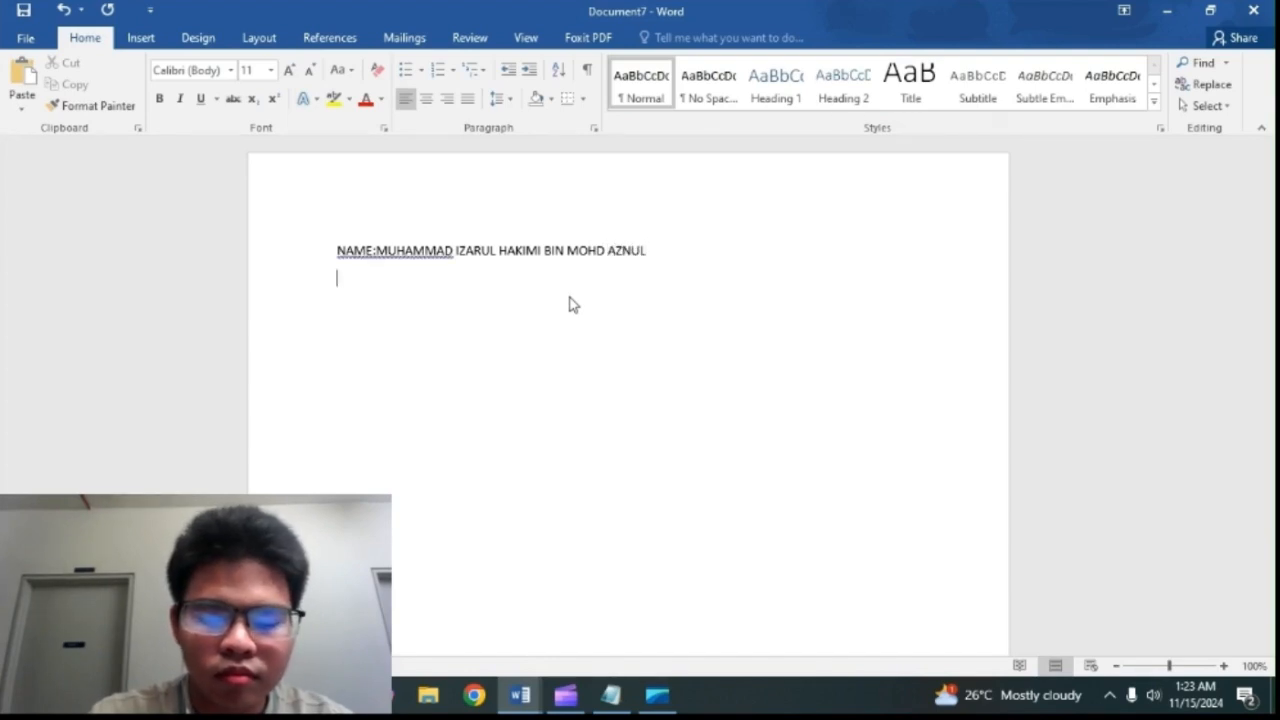
{"action": "type", "text": "CLASS"}
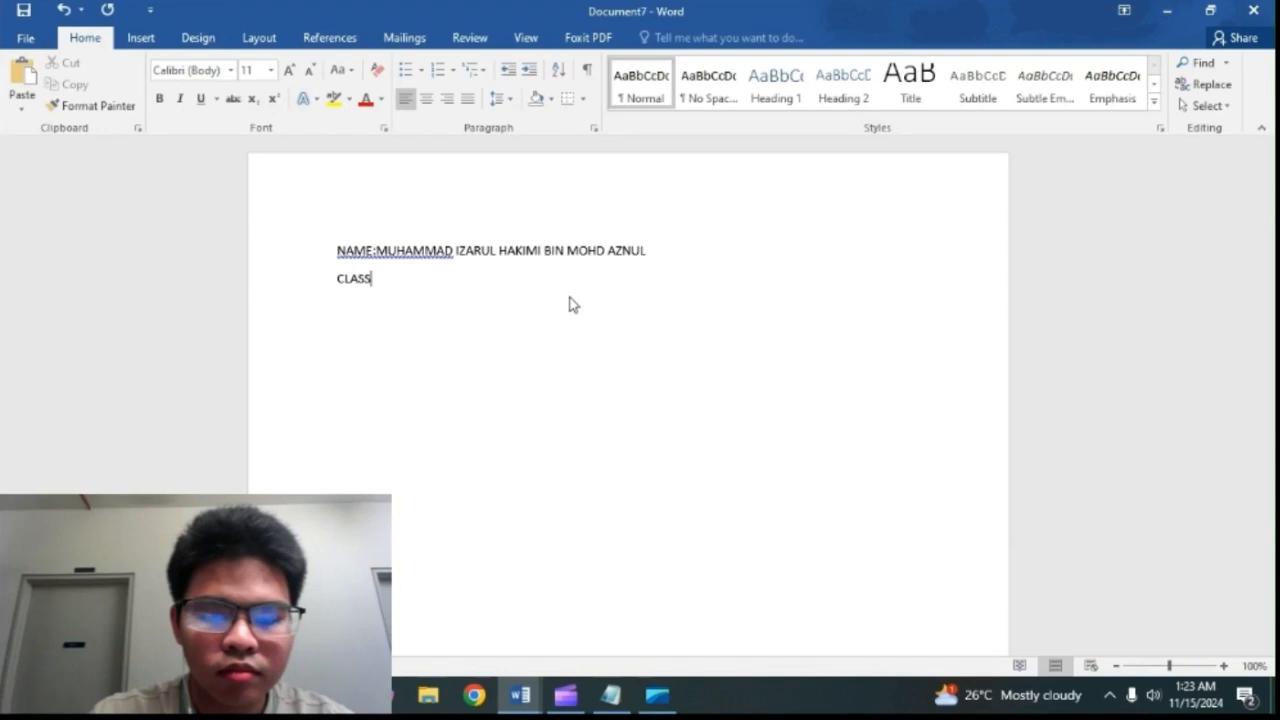
{"action": "type", "text": ":E01"}
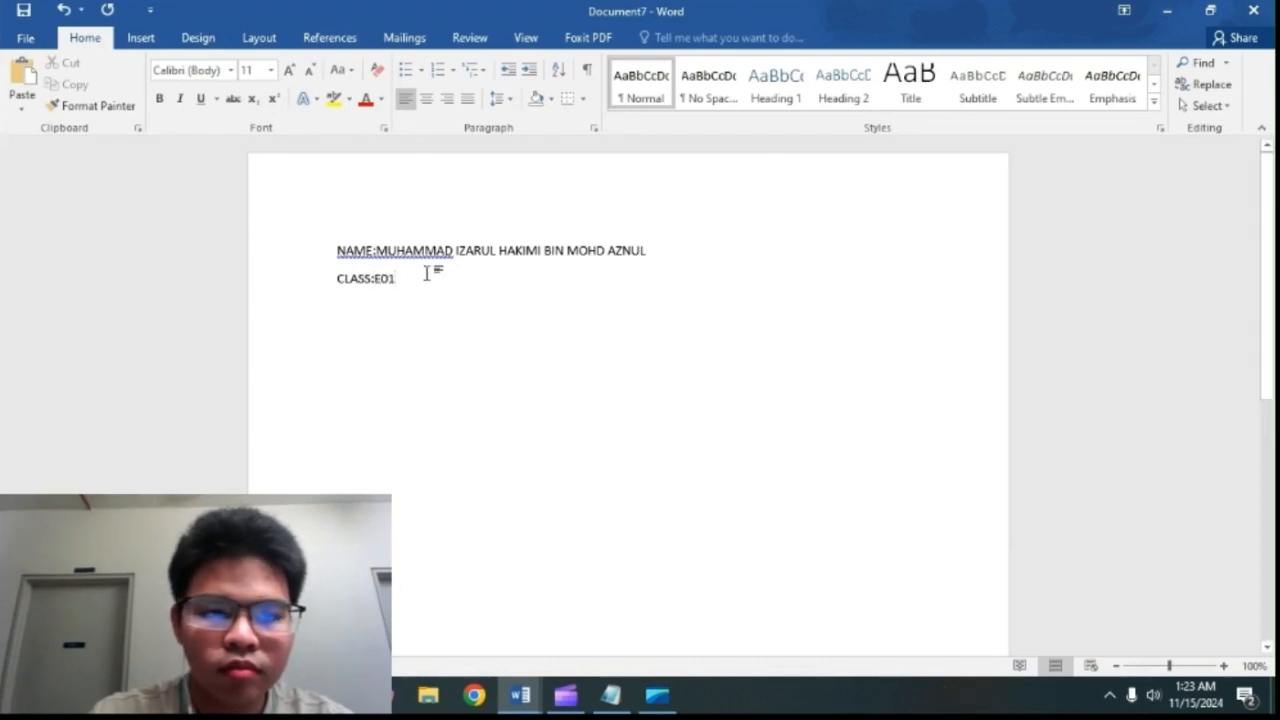
Step: Add the title "UBIQUITOUS TECHNOLOGY IN HEALTHCARE" on a new line above the NAME line
{"action": "left_click", "coordinate": [340, 250]}
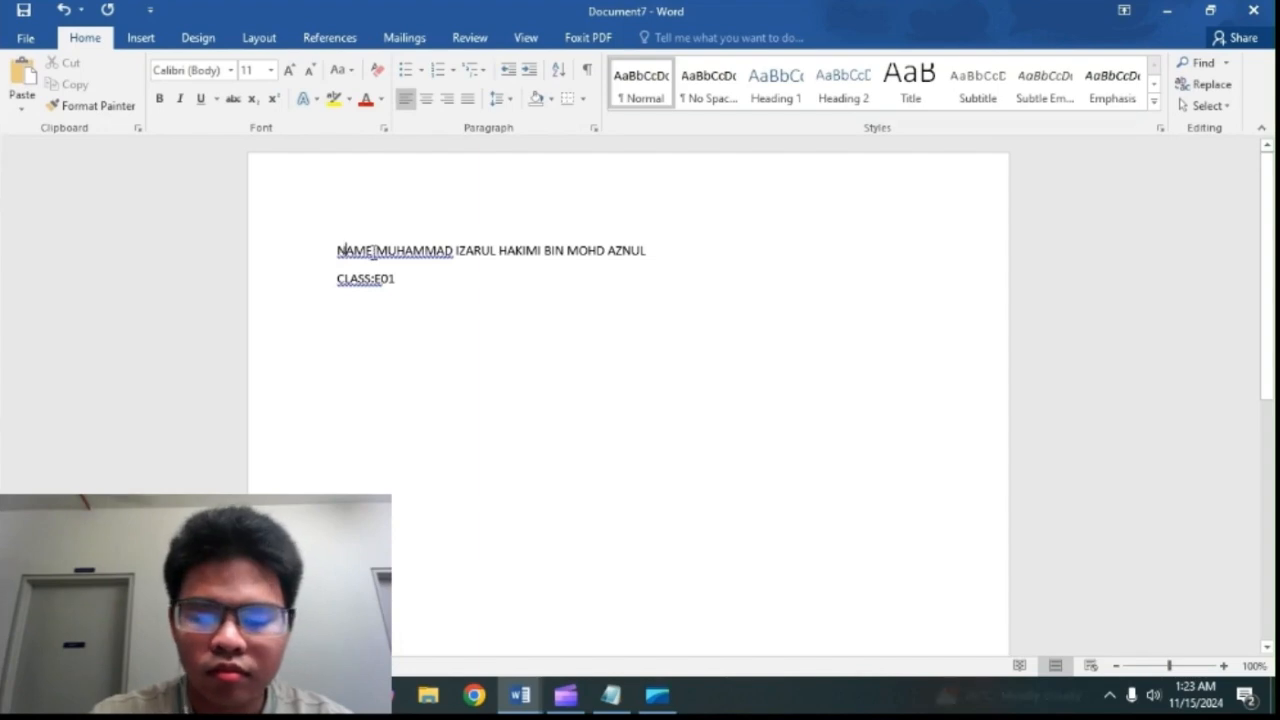
{"action": "key", "text": "Return"}
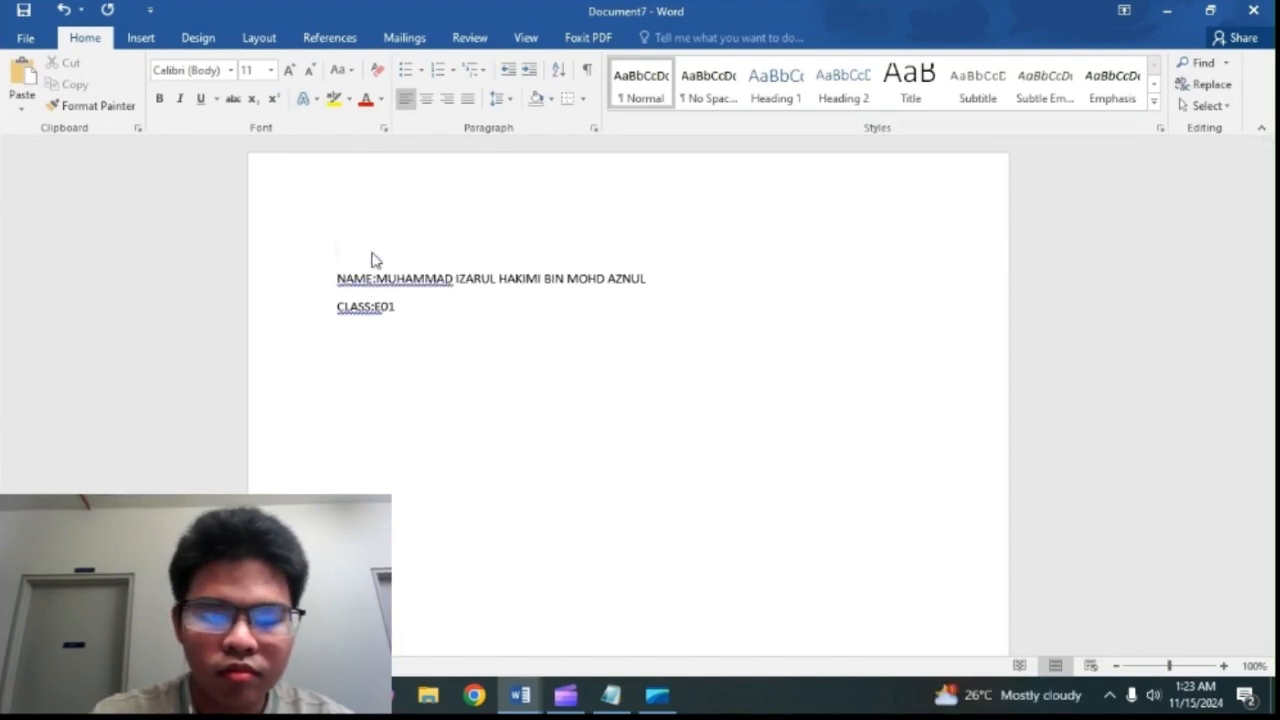
{"action": "type", "text": "UBIQUI"}
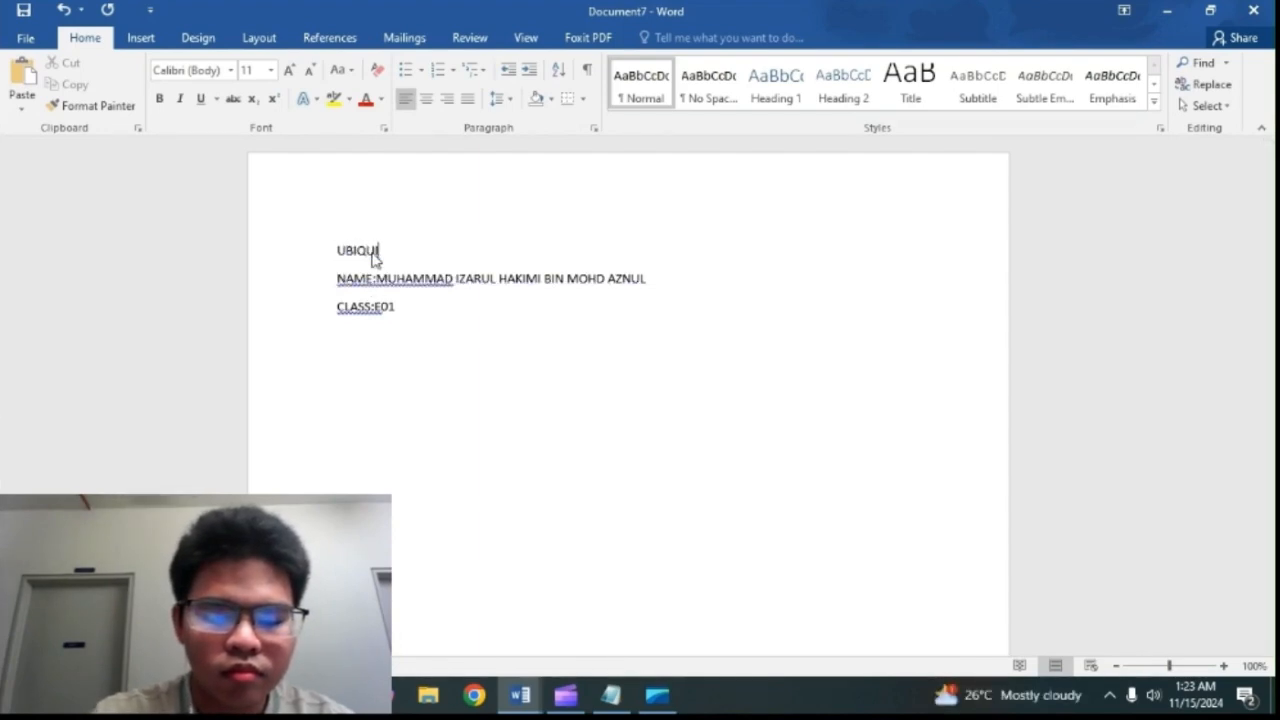
{"action": "type", "text": "TOUS TE"}
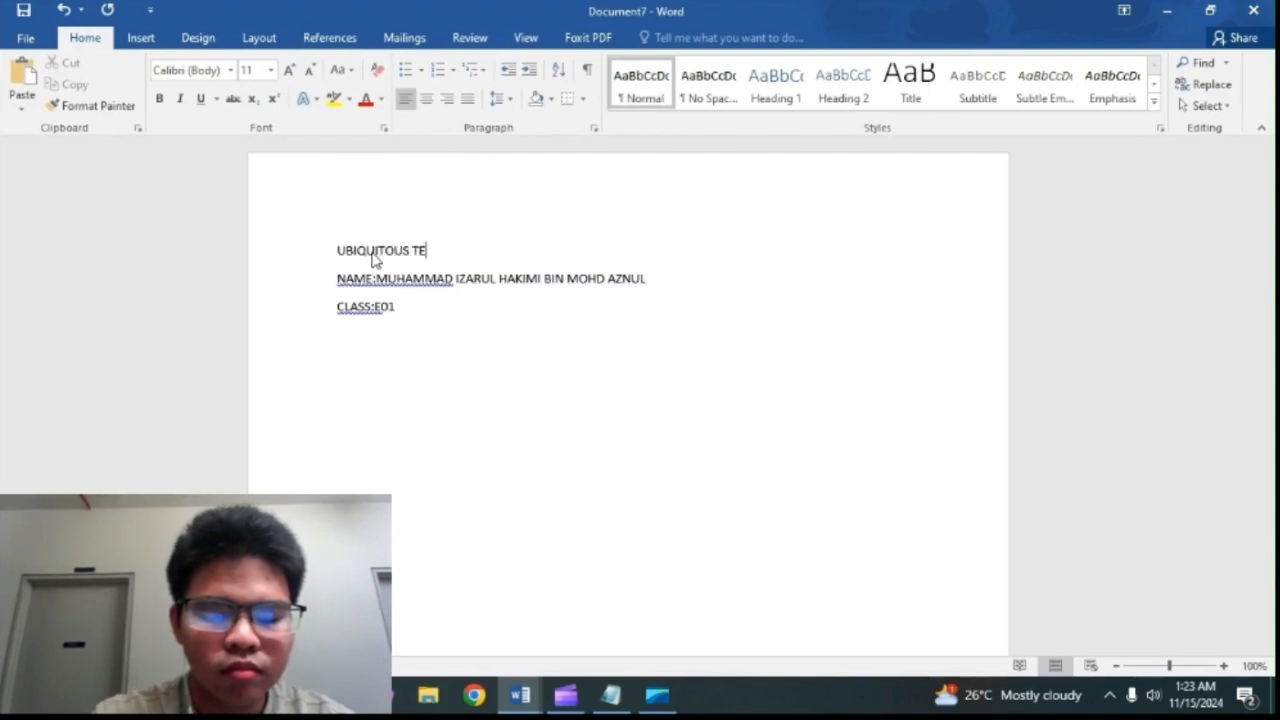
{"action": "type", "text": "CHNOLO"}
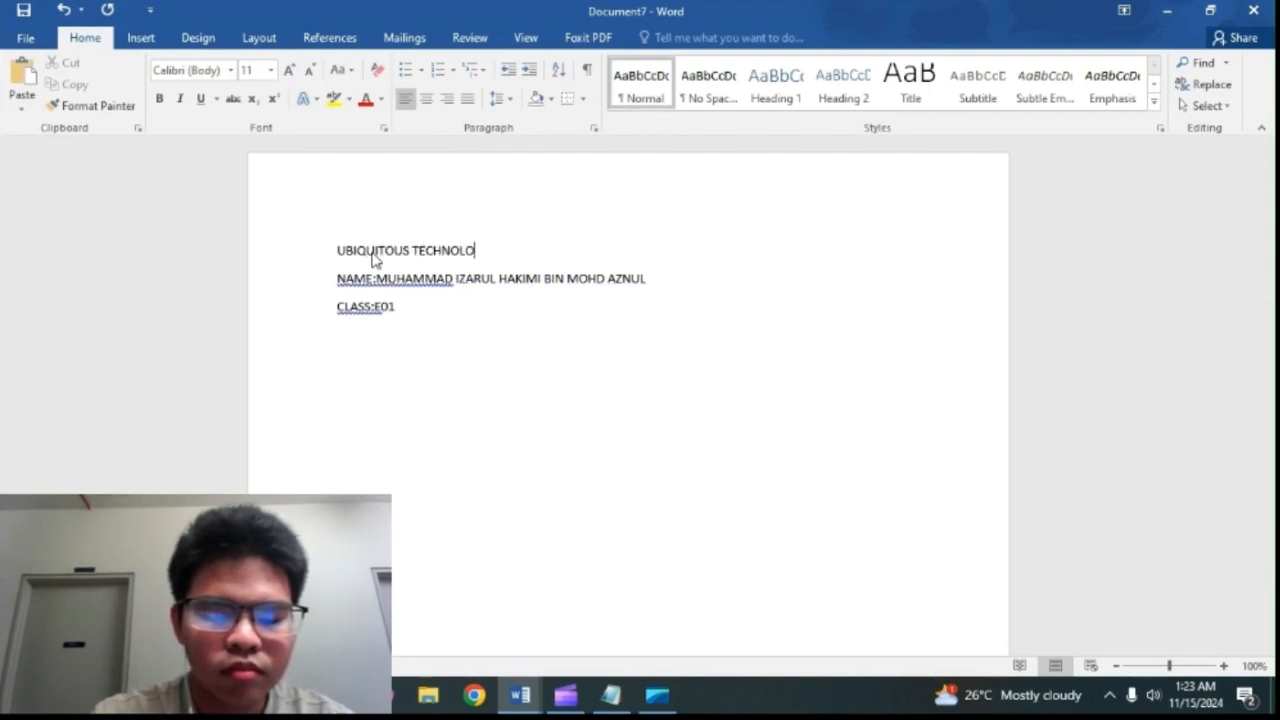
{"action": "type", "text": "GY IN HE"}
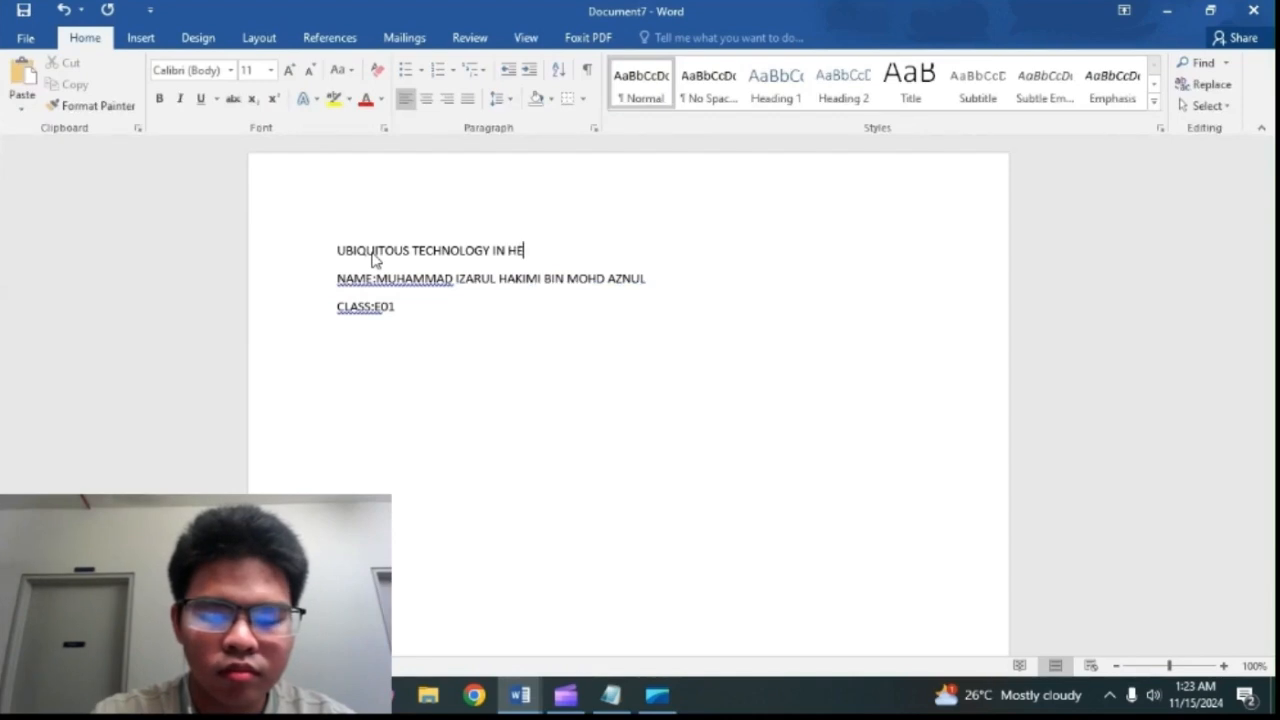
{"action": "type", "text": "ALTHCARE"}
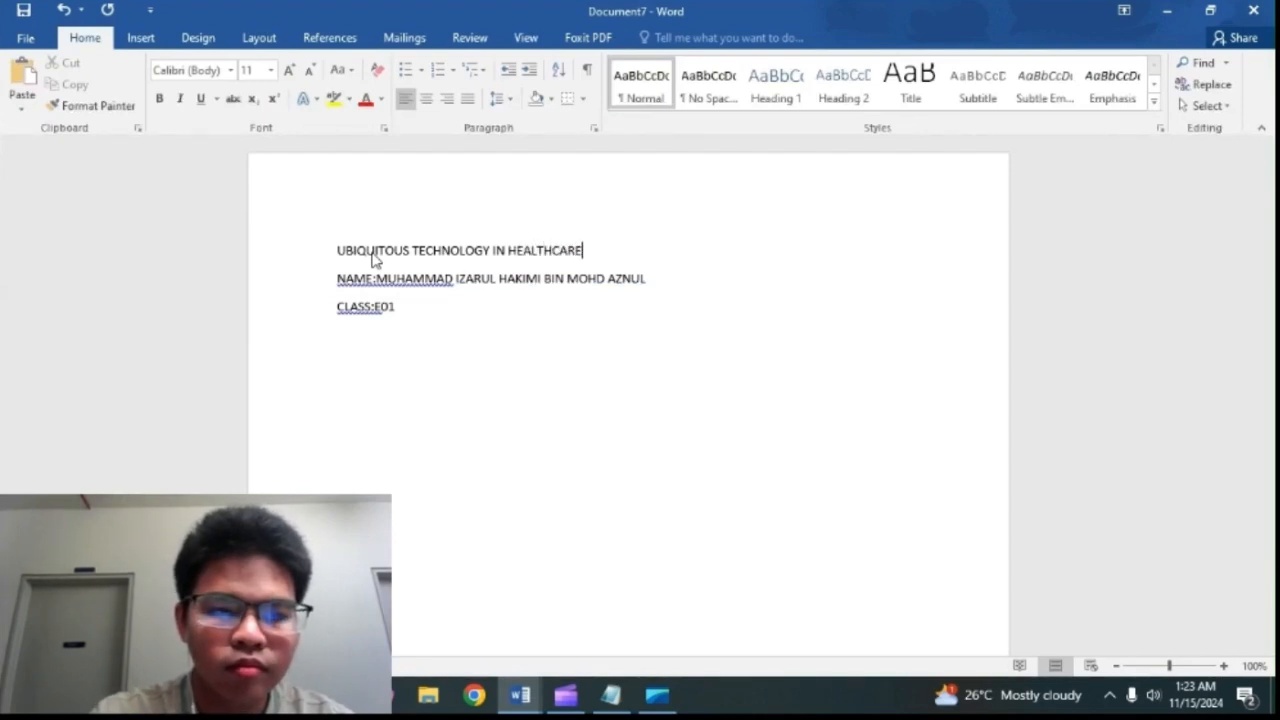
Step: Insert a blank page after the CLASS line of the title page
{"action": "left_click", "coordinate": [391, 340]}
{"action": "scroll", "coordinate": [460, 360], "scroll_direction": "down", "scroll_amount": 3}
{"action": "scroll", "coordinate": [465, 357], "scroll_direction": "down", "scroll_amount": 3}
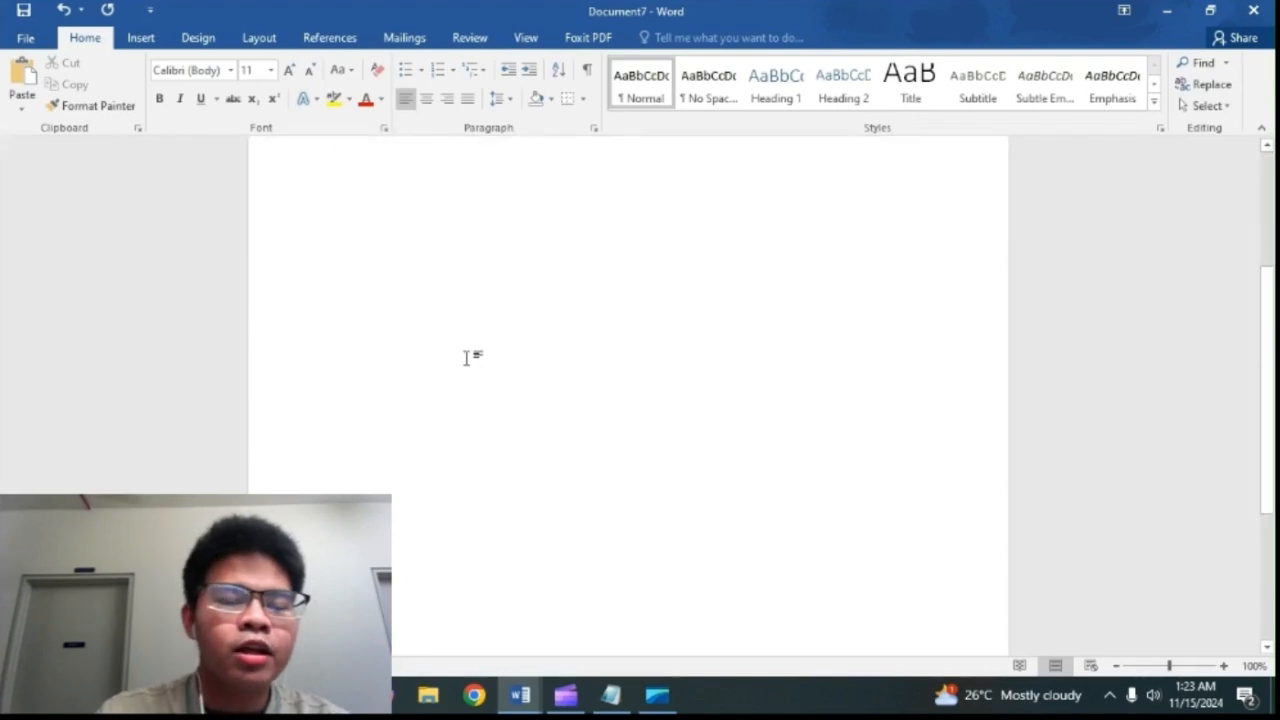
{"action": "left_click", "coordinate": [143, 39]}
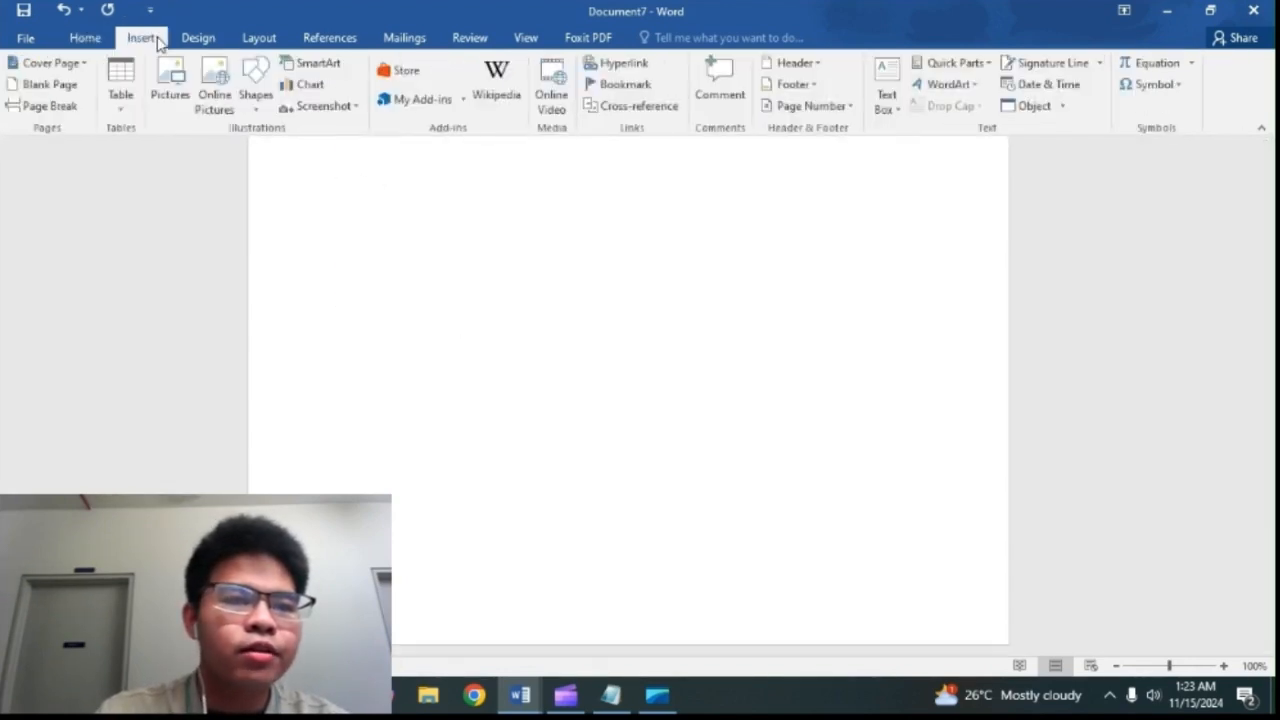
{"action": "left_click", "coordinate": [62, 88]}
{"action": "scroll", "coordinate": [291, 323], "scroll_direction": "down", "scroll_amount": 5}
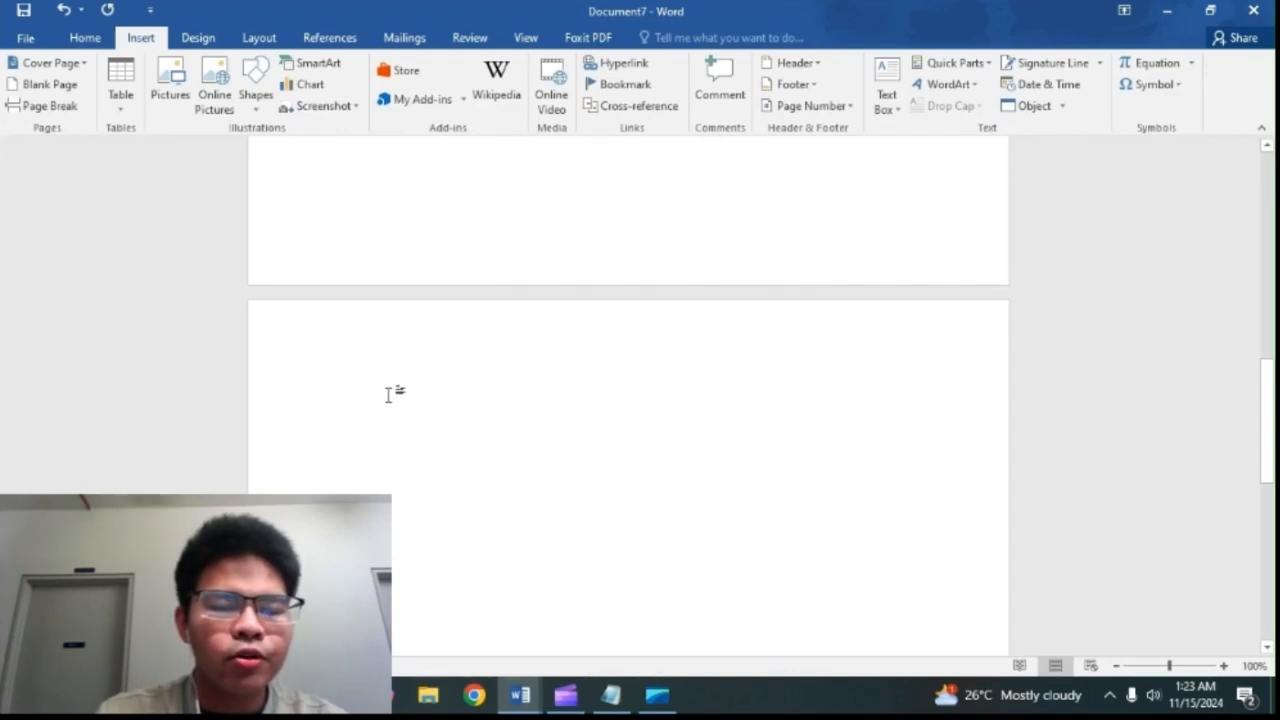
Step: Switch to CASE STUDY UBIQUITOUS TECHNOLOGY IN HEALTHCARE.docx and copy its body text from INTRODUCTION through CONCLUSION
{"action": "mouse_move", "coordinate": [520, 694]}
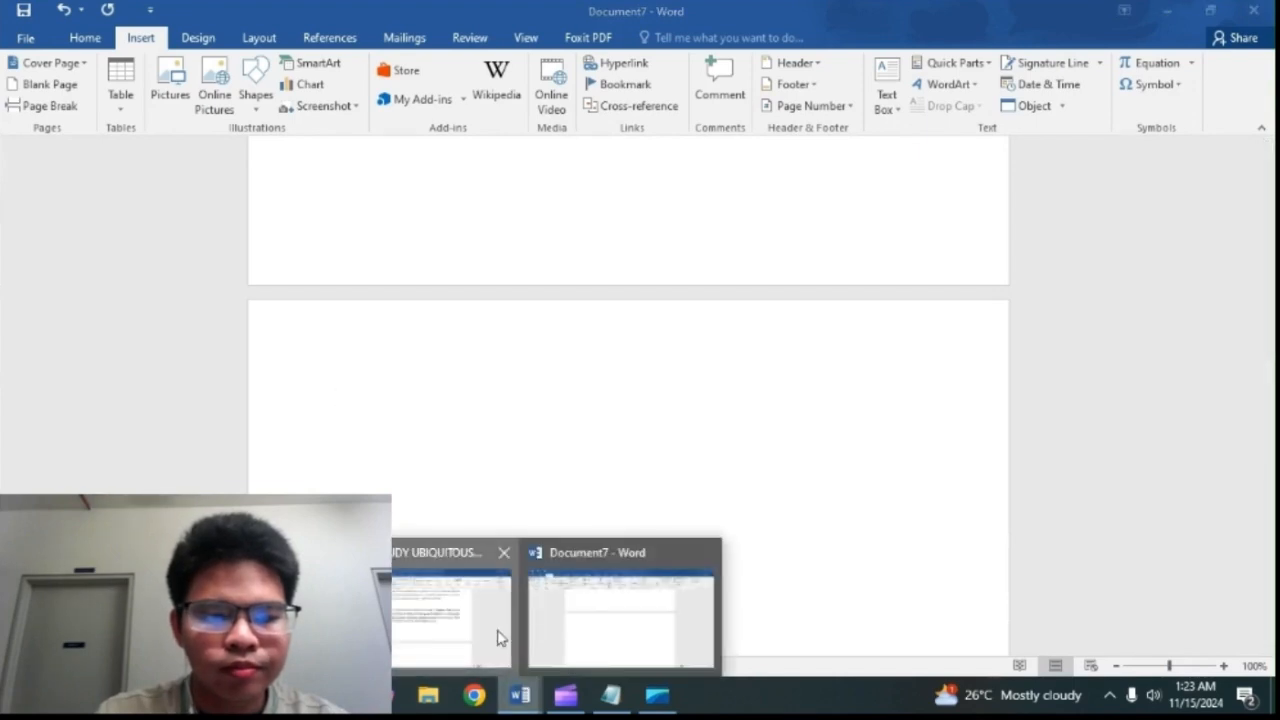
{"action": "left_click", "coordinate": [500, 638]}
{"action": "key", "text": "ctrl+a"}
{"action": "right_click", "coordinate": [734, 338]}
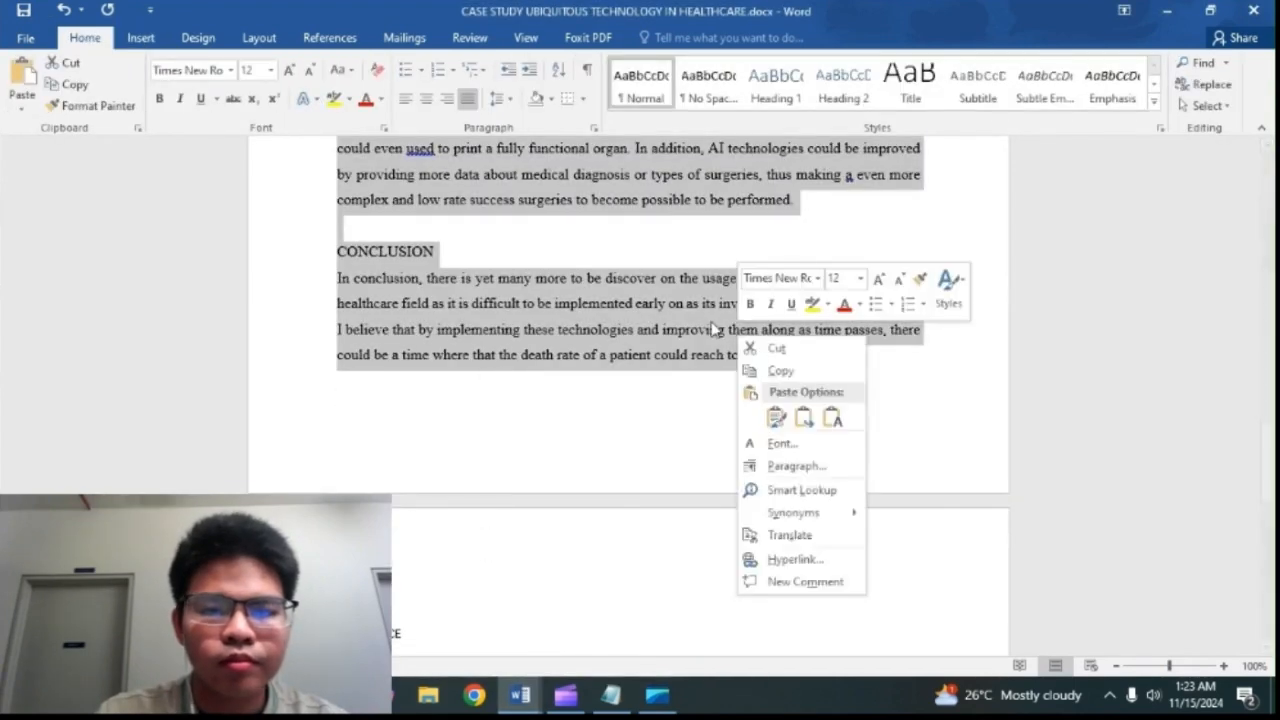
{"action": "left_click", "coordinate": [745, 371]}
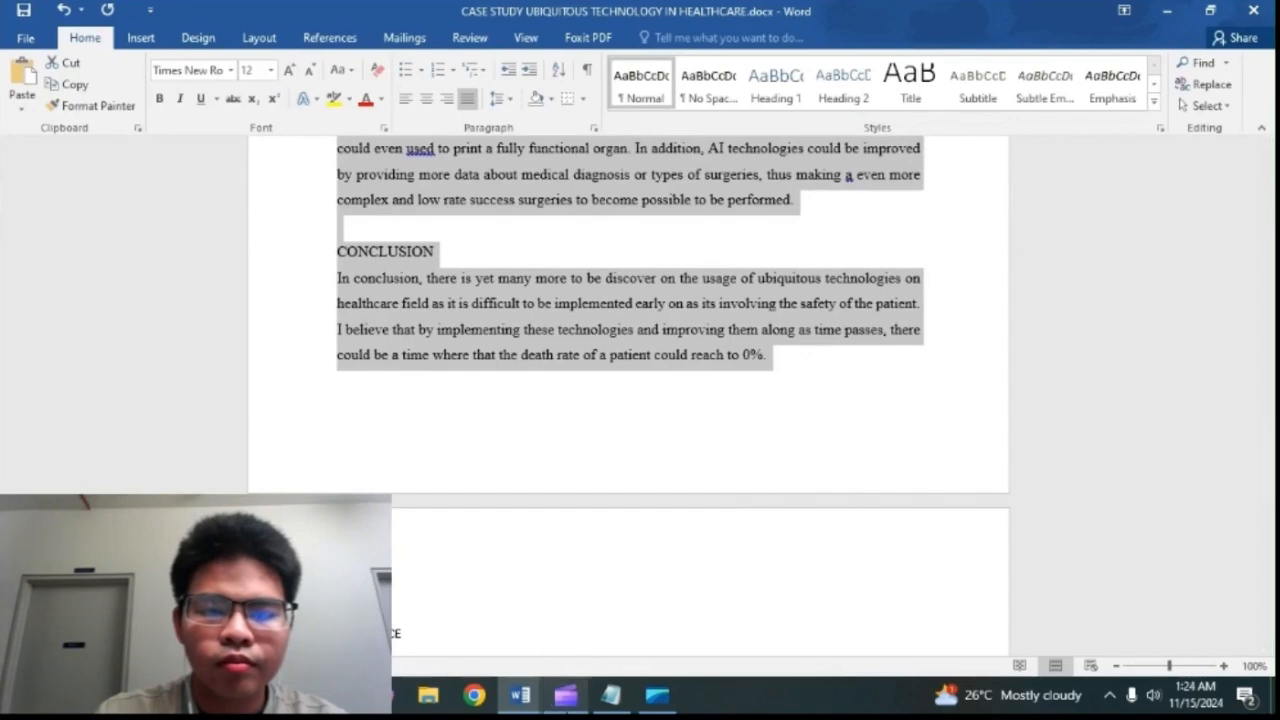
Step: Return to Document7 and paste the copied case study text after the blank page
{"action": "mouse_move", "coordinate": [523, 694]}
{"action": "left_click", "coordinate": [560, 652]}
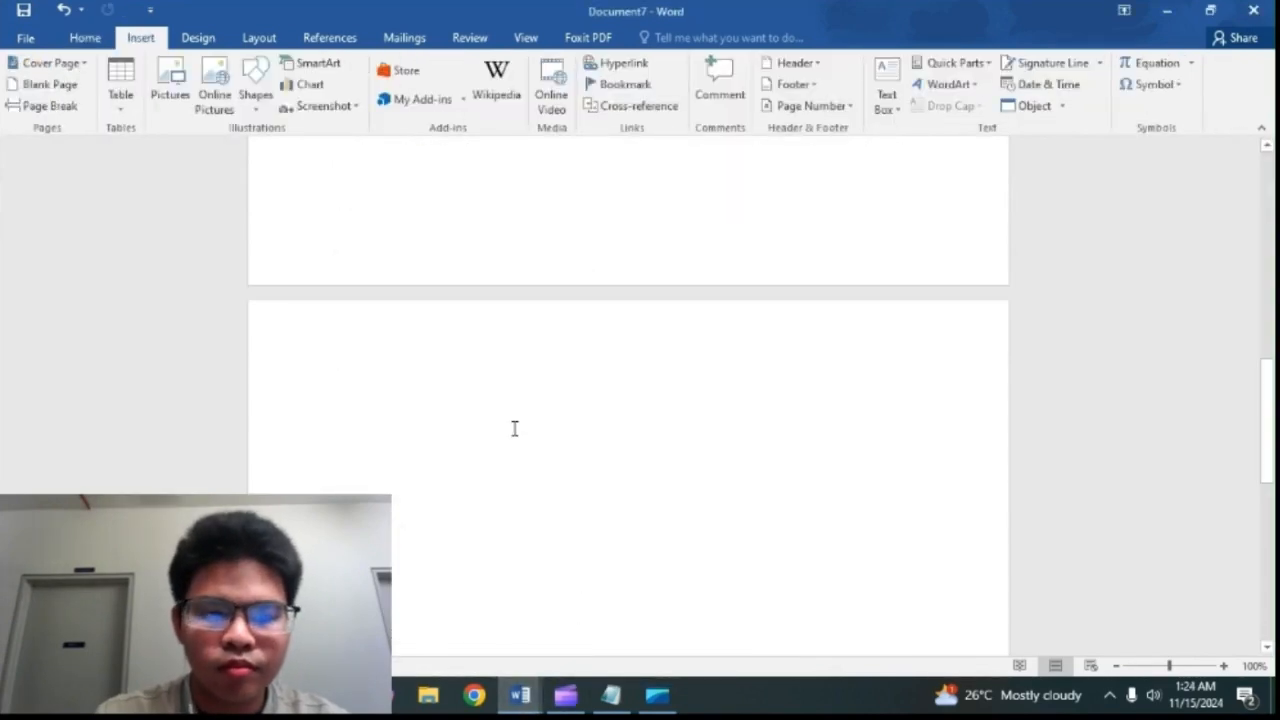
{"action": "key", "text": "ctrl+v"}
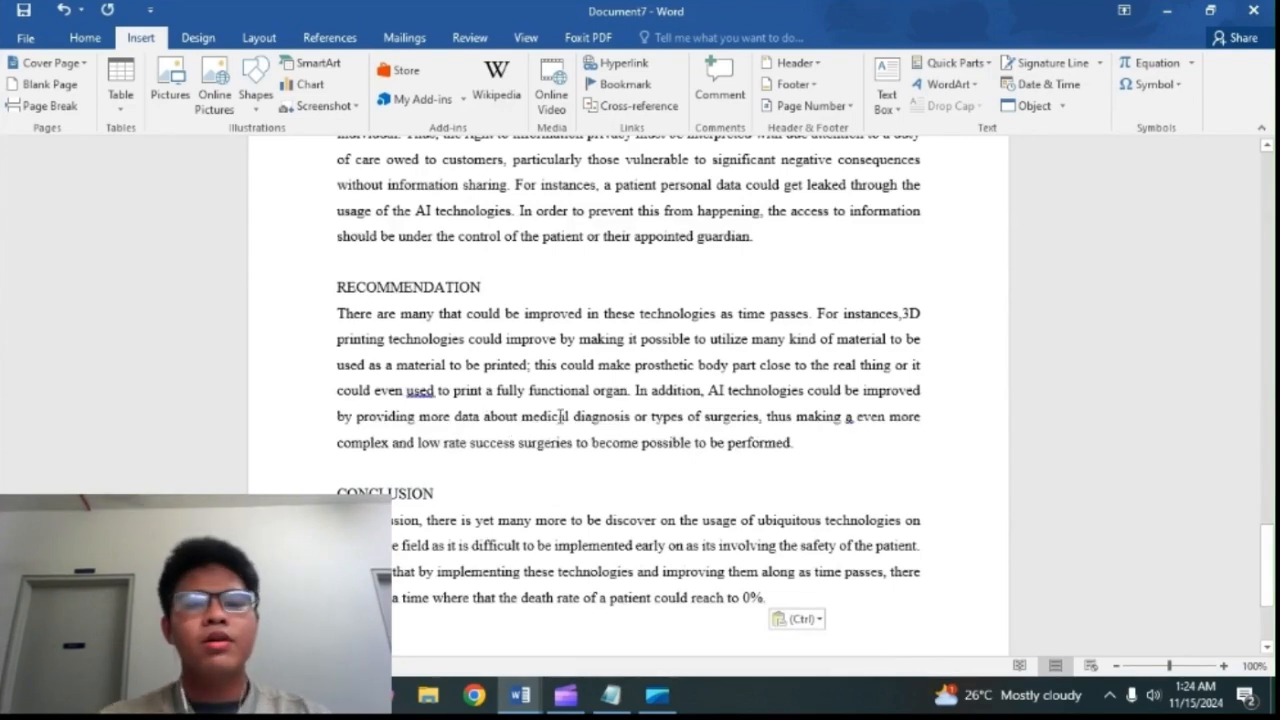
Step: Apply the Heading 1 style to the INTRODUCTION heading at the start of the pasted text
{"action": "scroll", "coordinate": [560, 416], "scroll_direction": "up", "scroll_amount": 5}
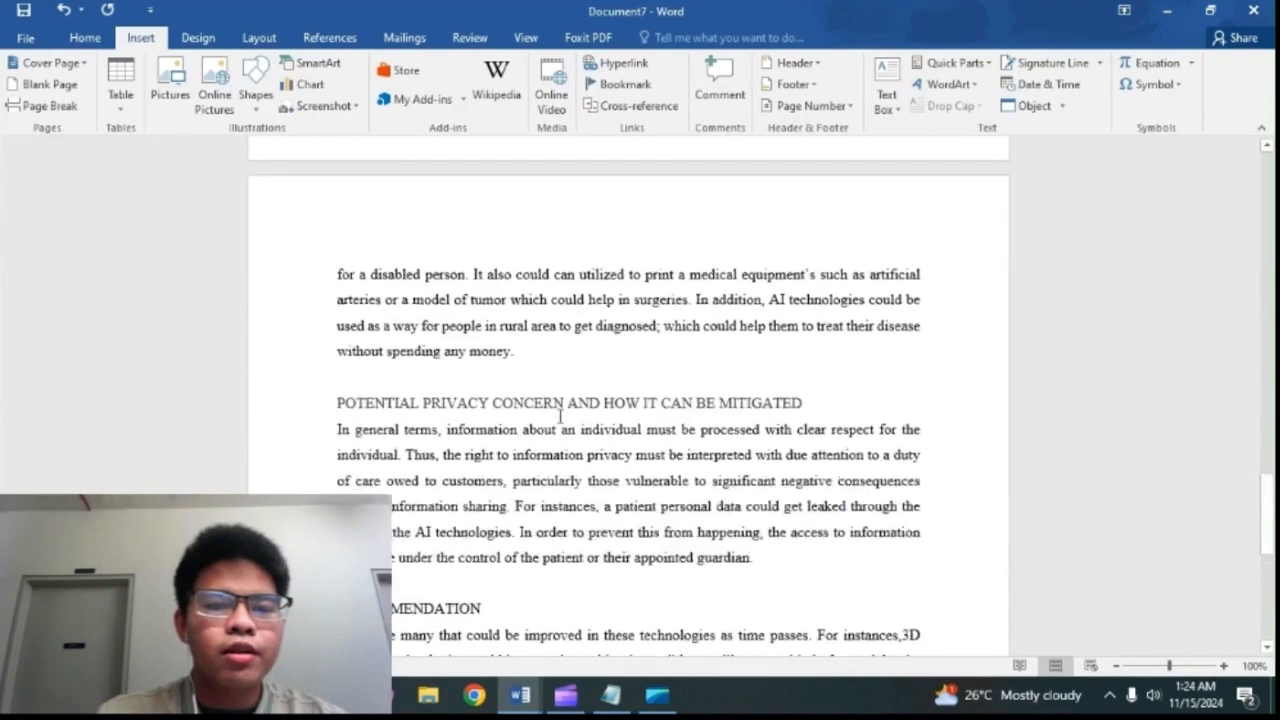
{"action": "scroll", "coordinate": [560, 416], "scroll_direction": "up", "scroll_amount": 14}
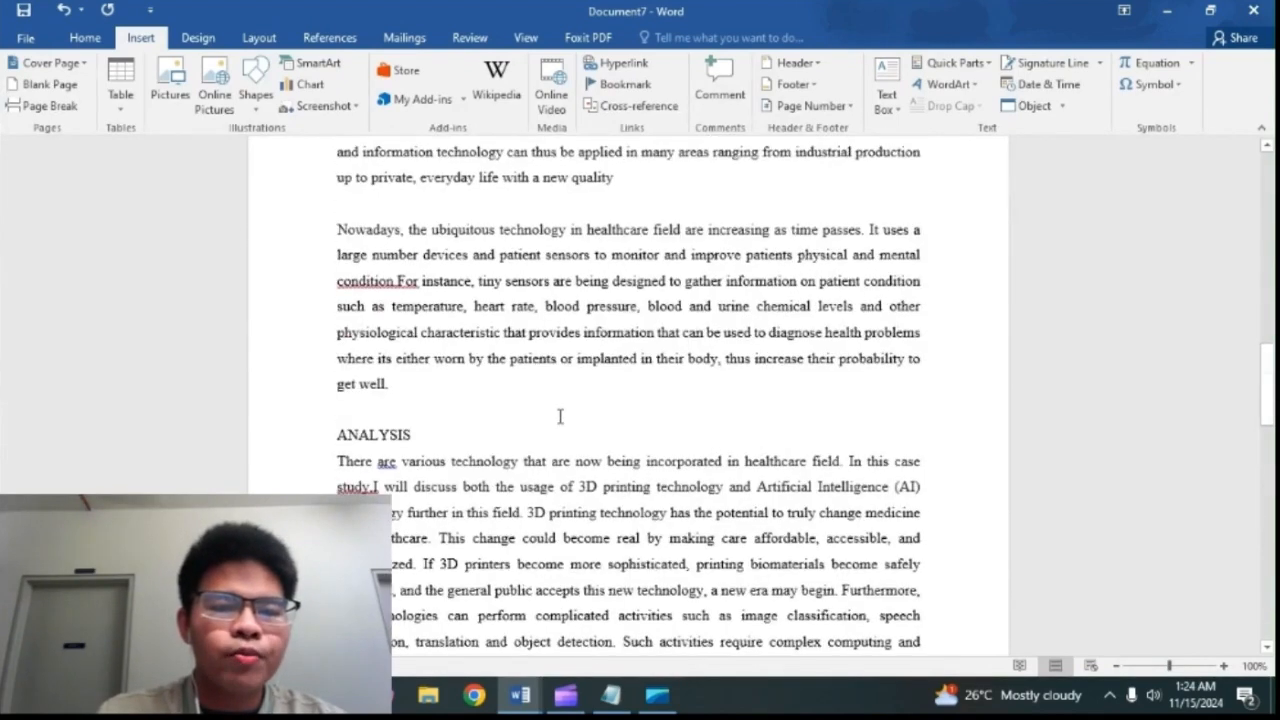
{"action": "scroll", "coordinate": [560, 416], "scroll_direction": "up", "scroll_amount": 3}
{"action": "scroll", "coordinate": [558, 413], "scroll_direction": "up", "scroll_amount": 2}
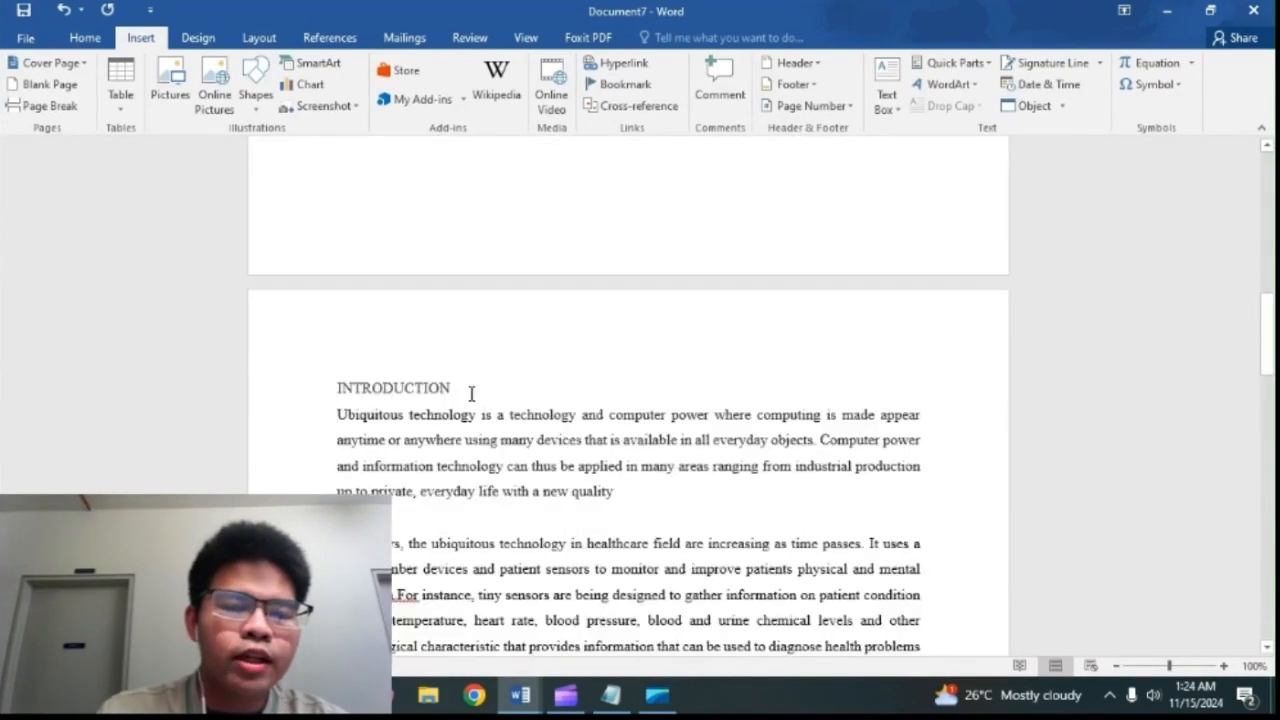
{"action": "left_click_drag", "start_coordinate": [467, 388], "coordinate": [323, 389]}
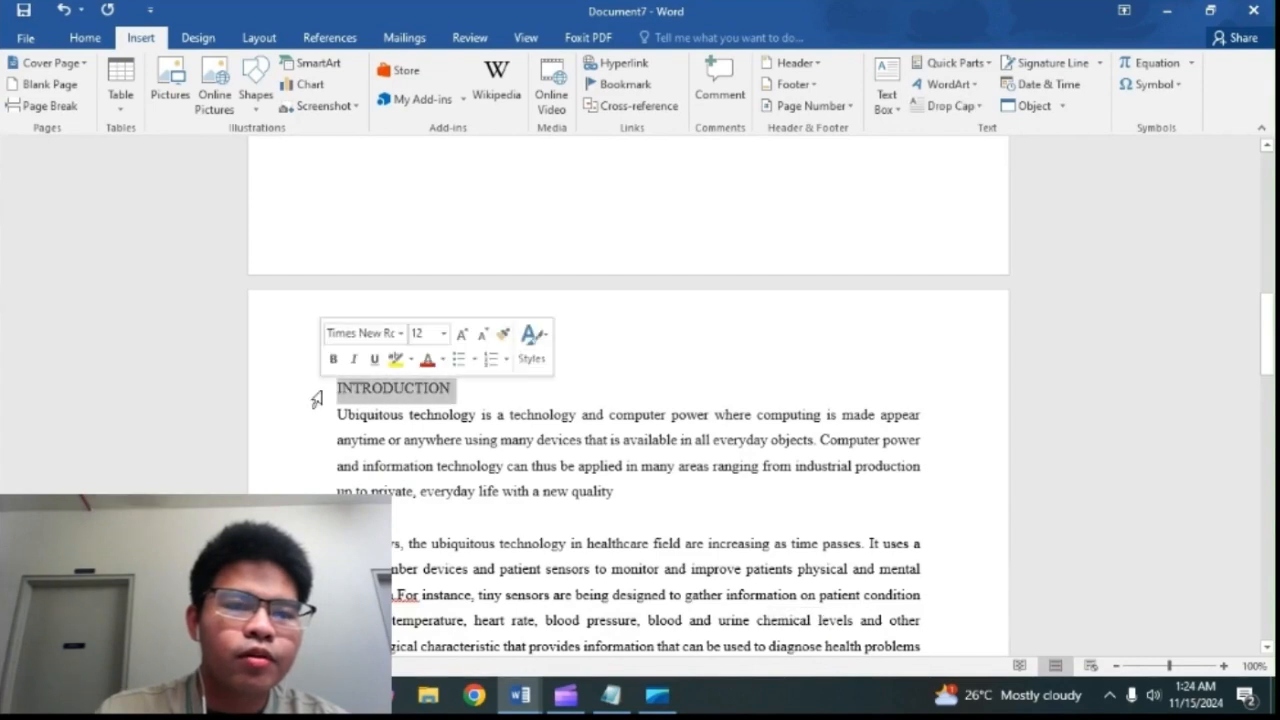
{"action": "left_click", "coordinate": [85, 38]}
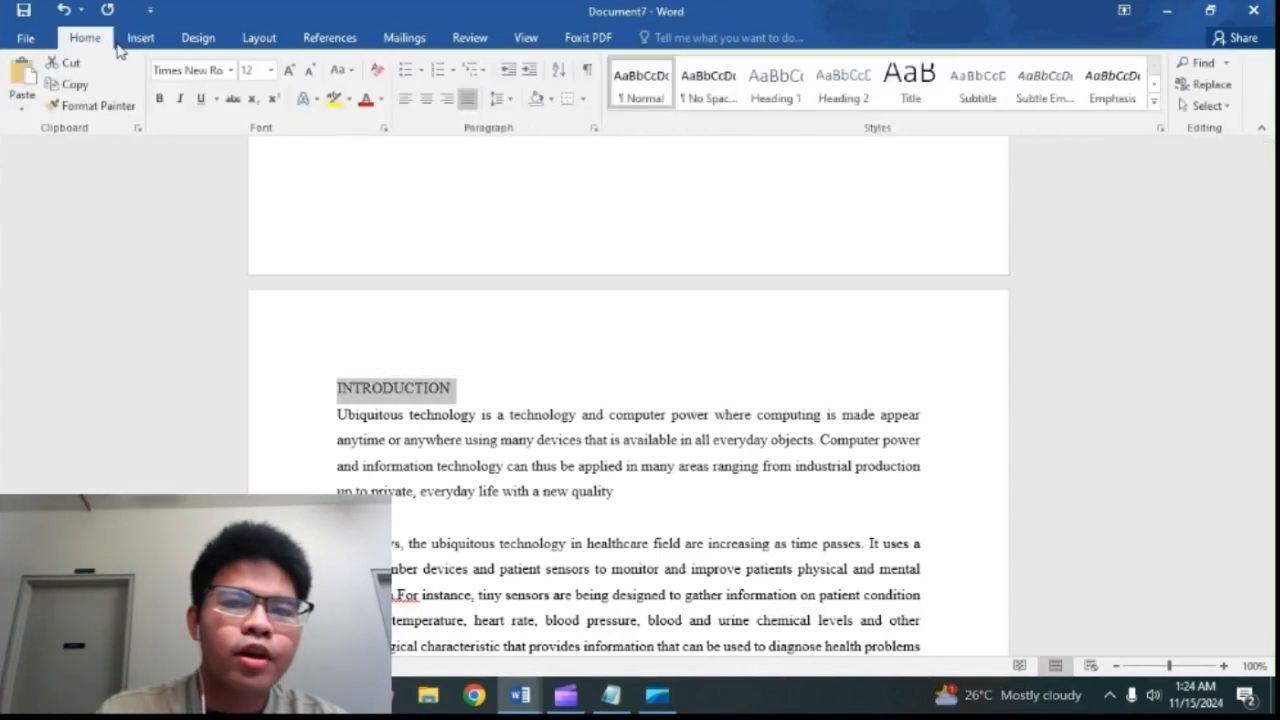
{"action": "left_click", "coordinate": [1154, 84]}
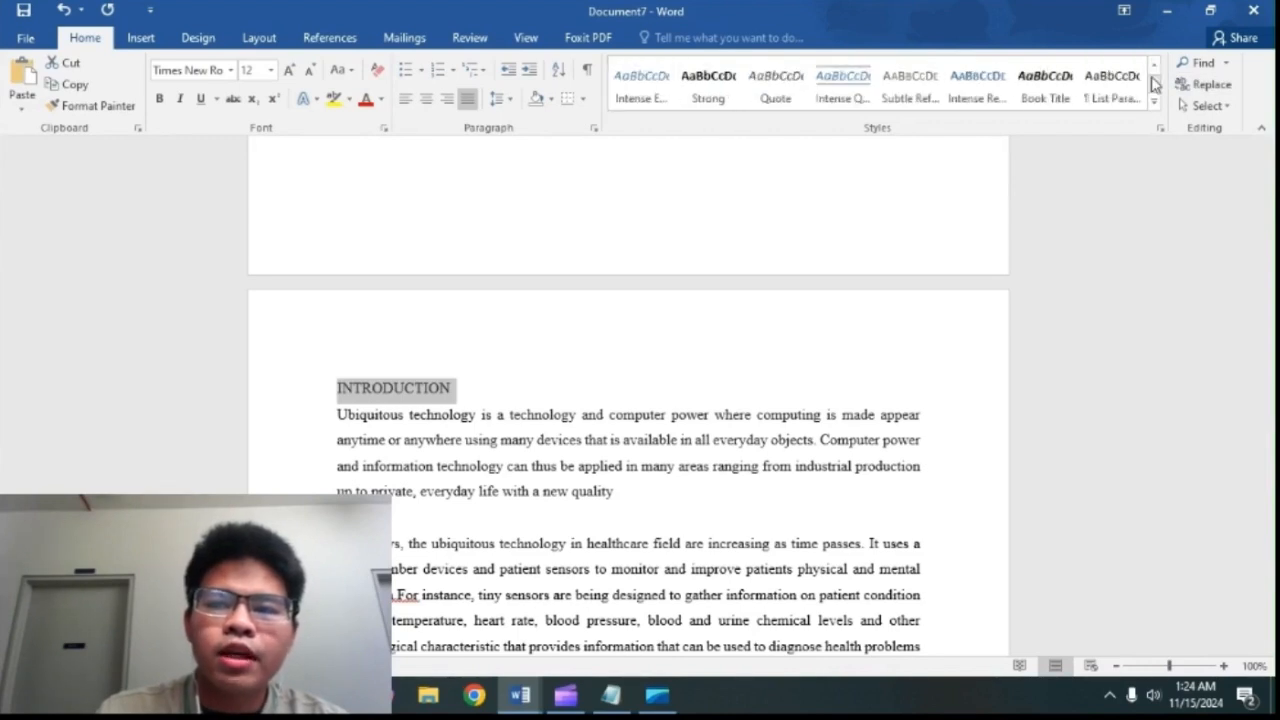
{"action": "left_click", "coordinate": [1153, 66]}
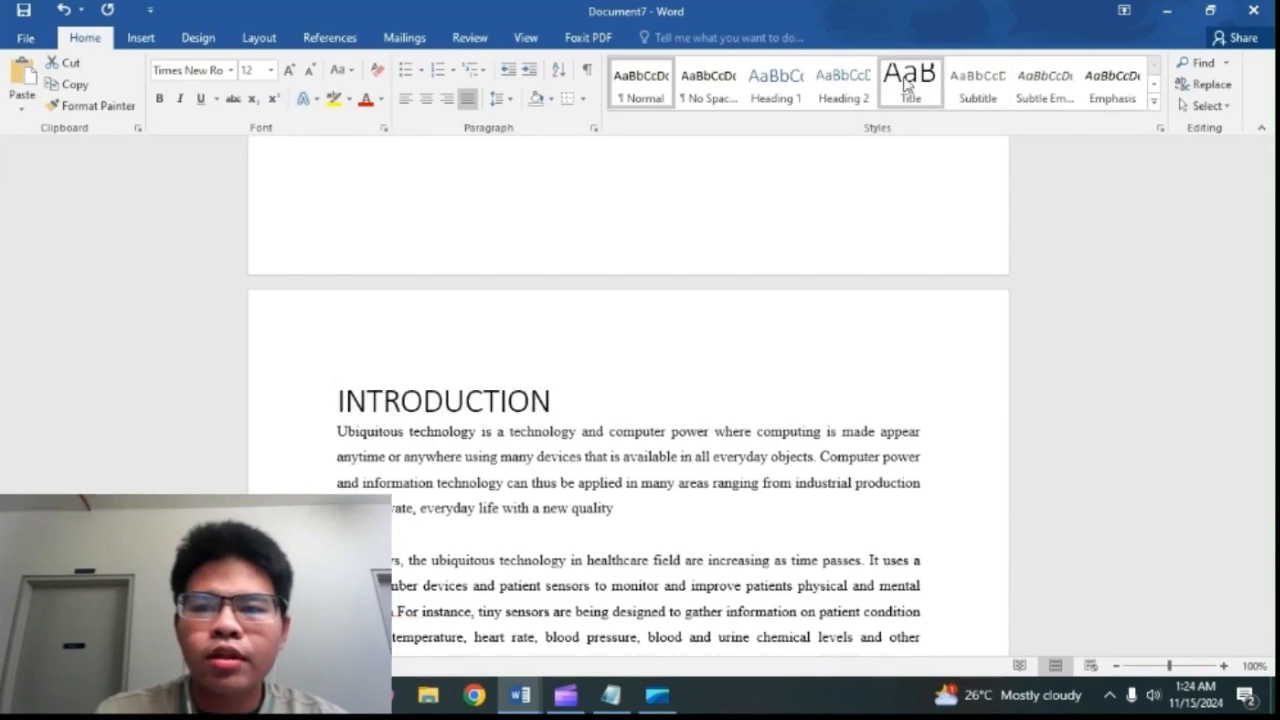
{"action": "left_click", "coordinate": [780, 92]}
Step: Apply the Heading 1 style to the ANALYSIS and ADVANTAGES headings in the body text
{"action": "scroll", "coordinate": [456, 300], "scroll_direction": "down", "scroll_amount": 5}
{"action": "scroll", "coordinate": [456, 300], "scroll_direction": "down", "scroll_amount": 3}
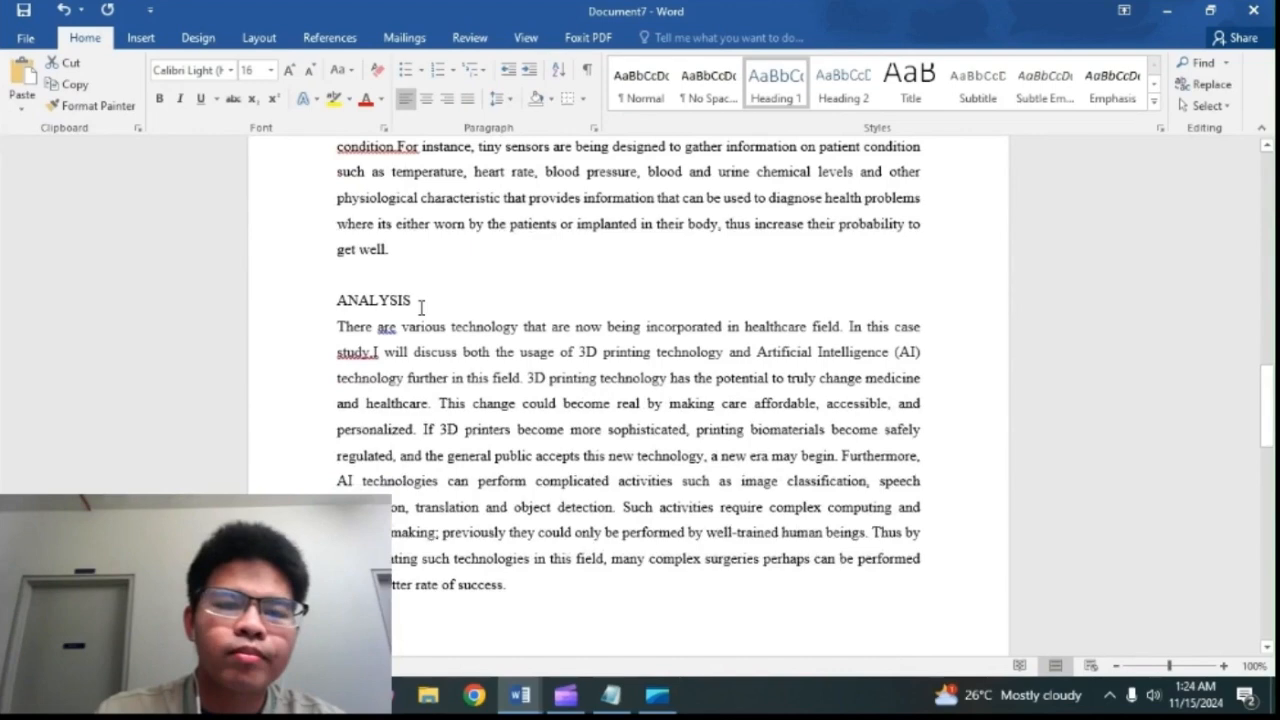
{"action": "left_click_drag", "start_coordinate": [410, 302], "coordinate": [323, 298]}
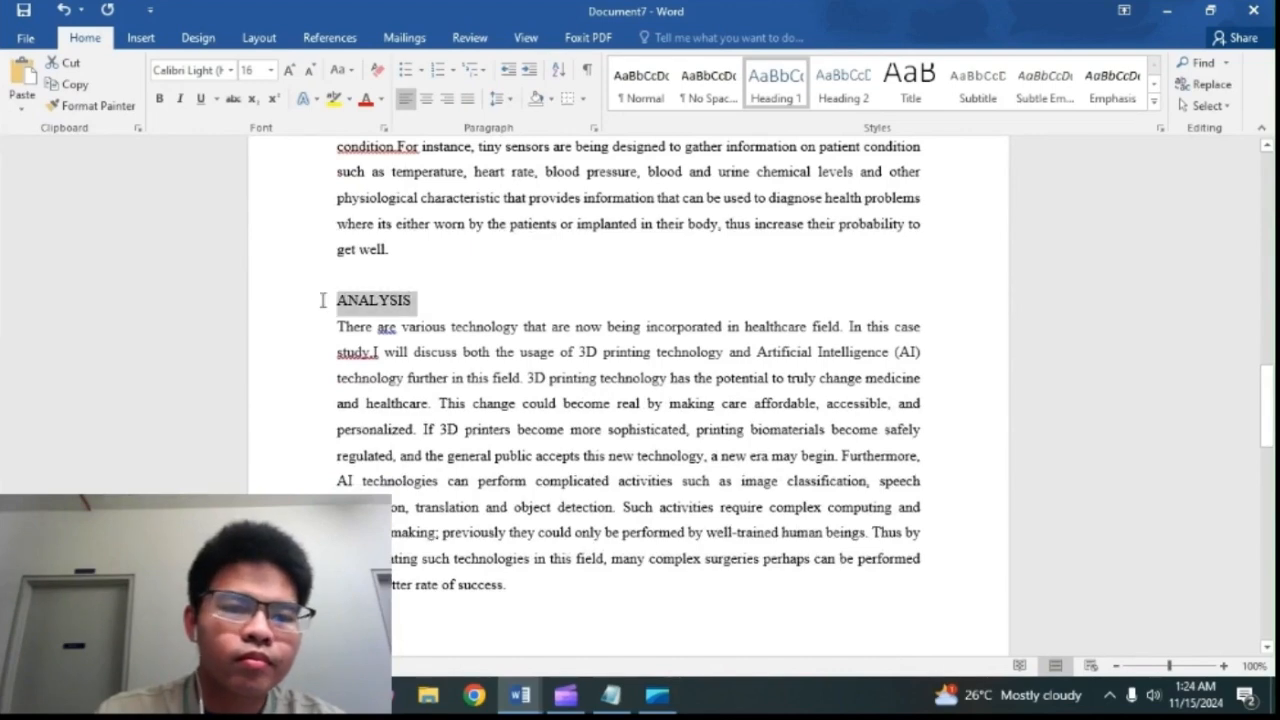
{"action": "left_click", "coordinate": [777, 92]}
{"action": "scroll", "coordinate": [643, 250], "scroll_direction": "down", "scroll_amount": 3}
{"action": "scroll", "coordinate": [643, 250], "scroll_direction": "down", "scroll_amount": 1}
{"action": "left_click_drag", "start_coordinate": [340, 470], "coordinate": [470, 500]}
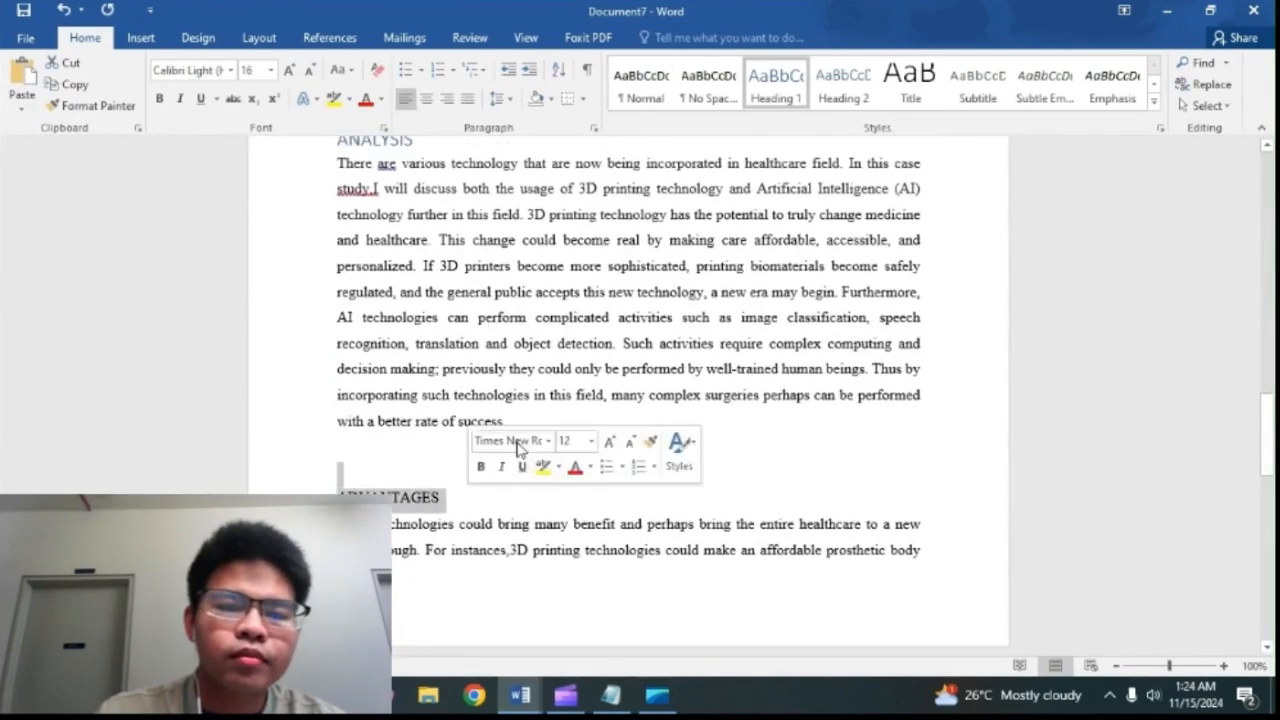
{"action": "left_click", "coordinate": [777, 80]}
Step: Apply the Heading 1 style to the POTENTIAL PRIVACY CONCERN AND HOW IT CAN BE MITIGATED and RECOMMENDATION headings
{"action": "scroll", "coordinate": [606, 300], "scroll_direction": "down", "scroll_amount": 5}
{"action": "scroll", "coordinate": [515, 358], "scroll_direction": "down", "scroll_amount": 8}
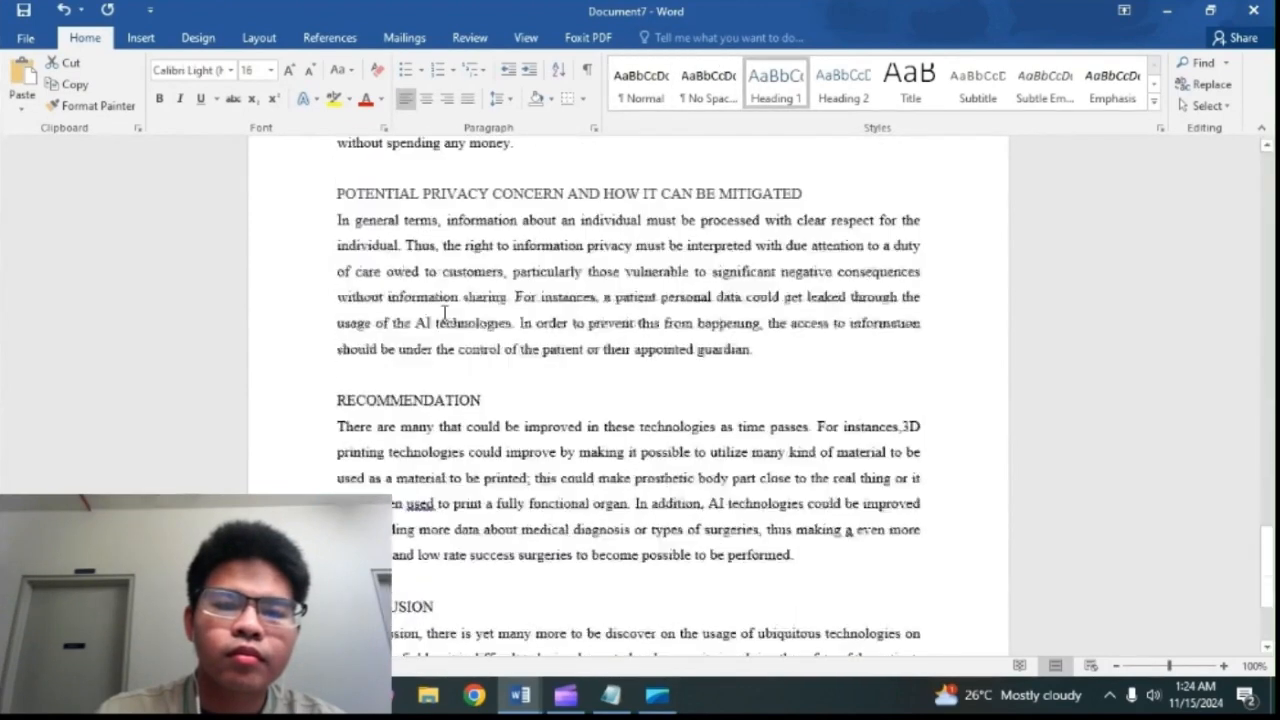
{"action": "left_click_drag", "start_coordinate": [790, 240], "coordinate": [328, 236]}
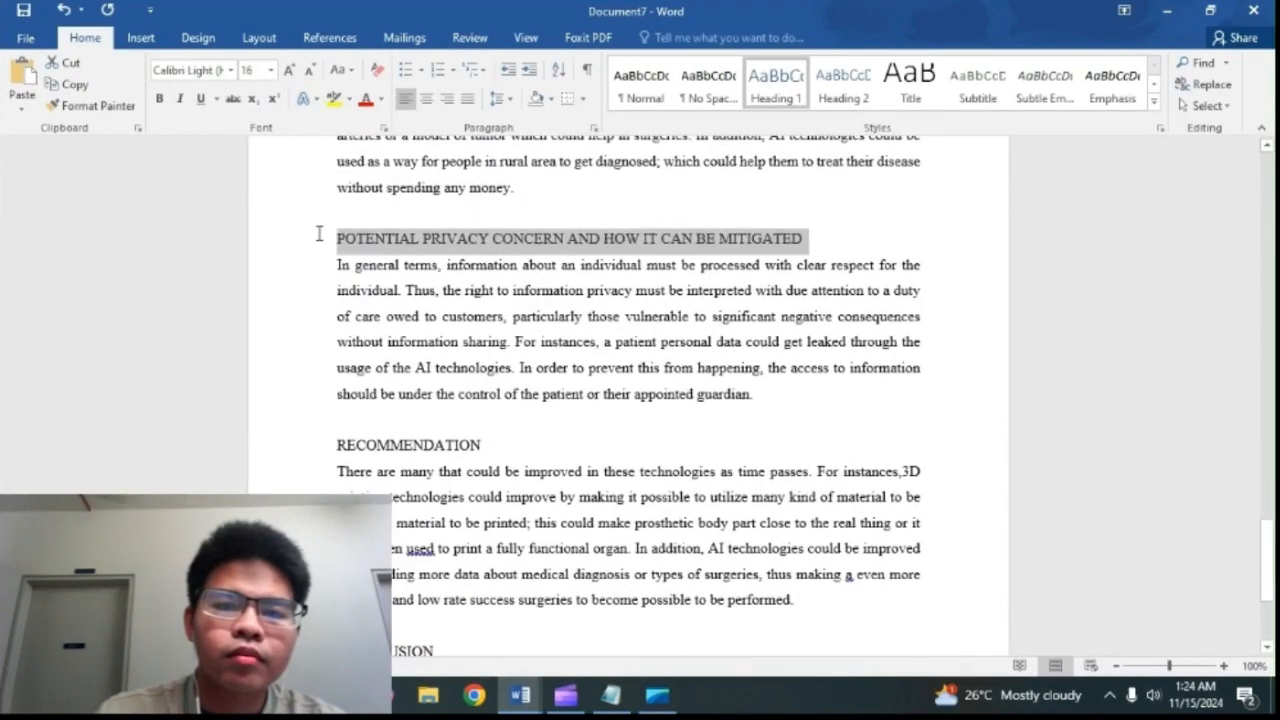
{"action": "left_click", "coordinate": [777, 80]}
{"action": "scroll", "coordinate": [657, 265], "scroll_direction": "down", "scroll_amount": 4}
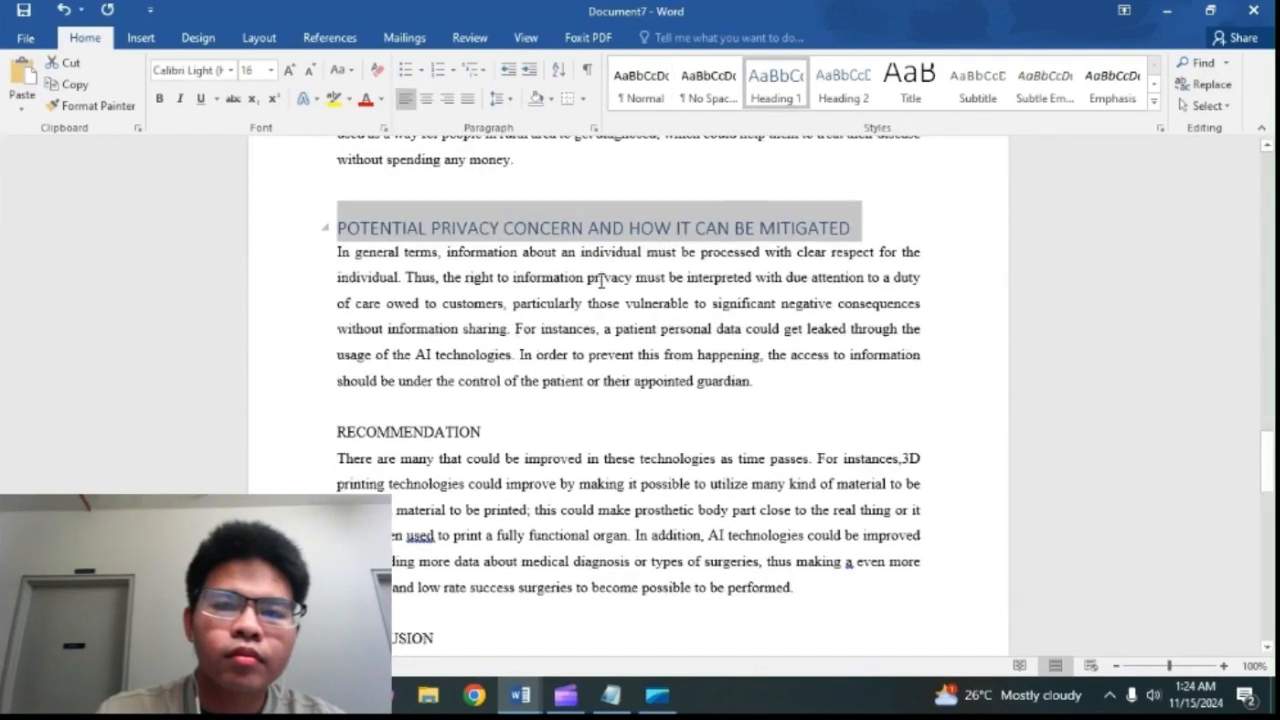
{"action": "left_click_drag", "start_coordinate": [485, 281], "coordinate": [280, 277]}
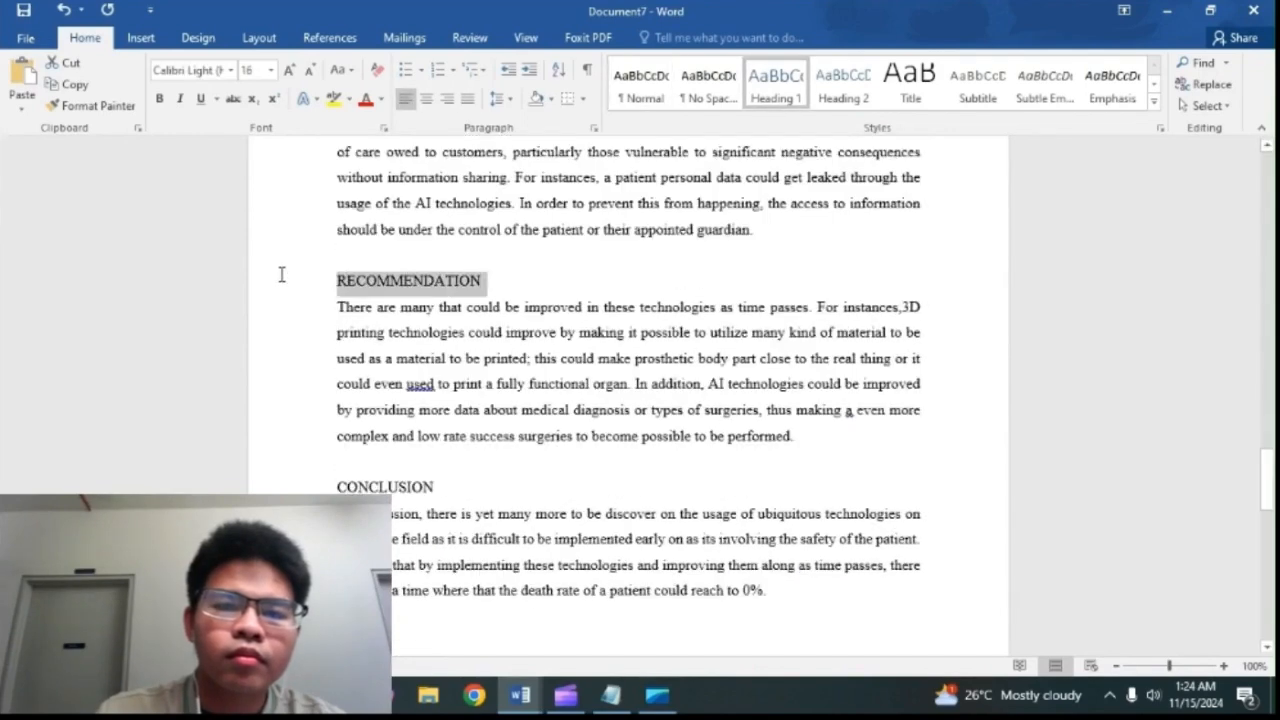
{"action": "left_click", "coordinate": [773, 85]}
Step: Apply the Heading 1 style to the CONCLUSION heading
{"action": "scroll", "coordinate": [538, 258], "scroll_direction": "down", "scroll_amount": 3}
{"action": "left_click_drag", "start_coordinate": [484, 377], "coordinate": [274, 371]}
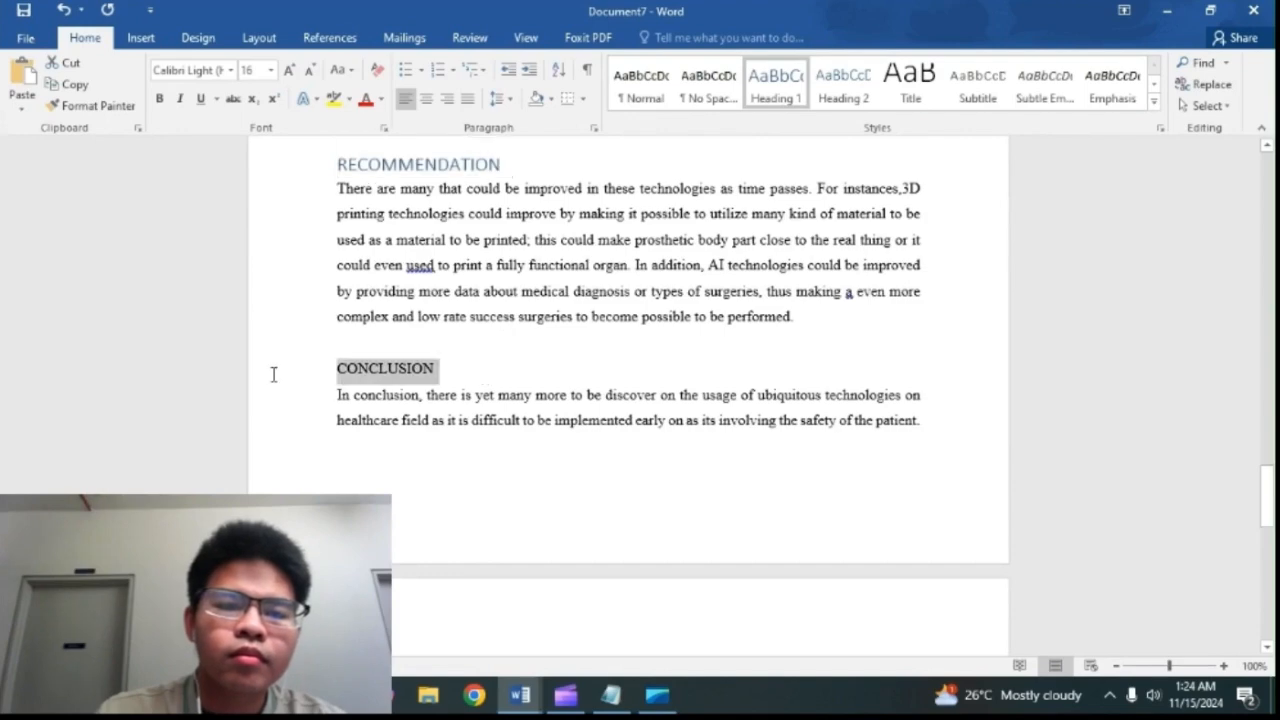
{"action": "left_click", "coordinate": [776, 84]}
{"action": "scroll", "coordinate": [560, 280], "scroll_direction": "down", "scroll_amount": 7}
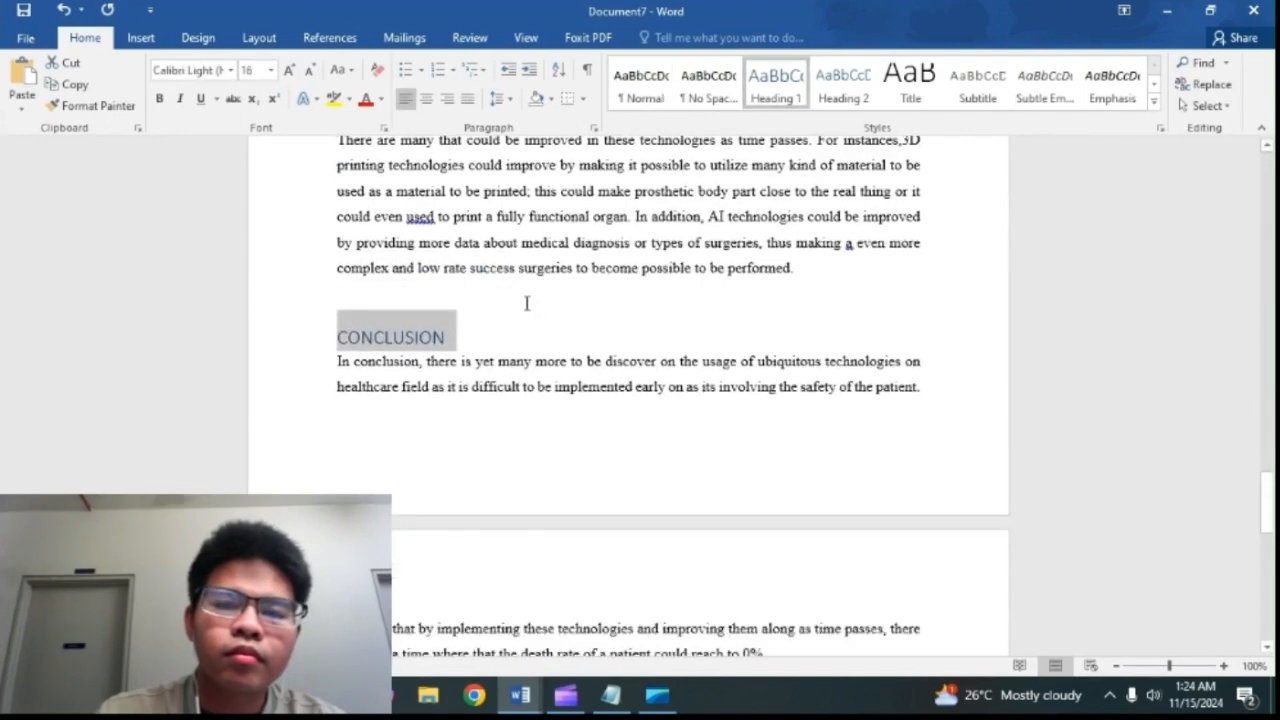
{"action": "scroll", "coordinate": [611, 274], "scroll_direction": "up", "scroll_amount": 13}
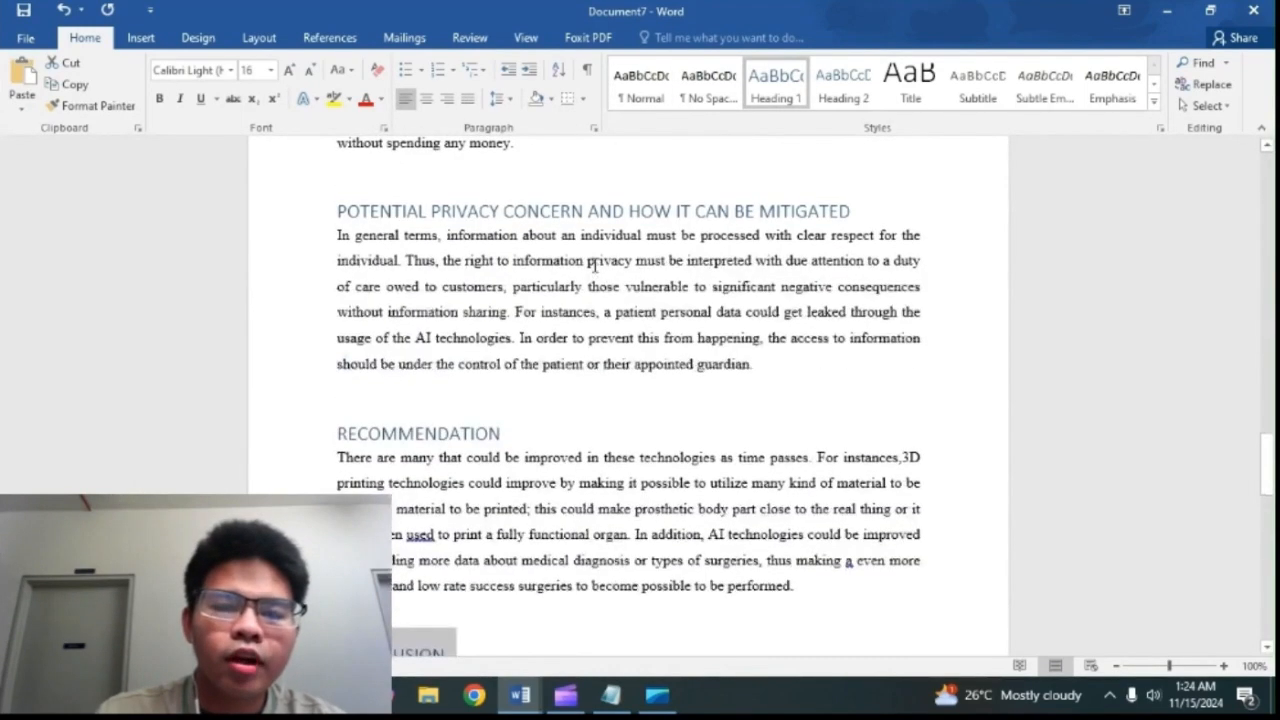
Step: Insert a blank page at the end of the document, after the conclusion text
{"action": "scroll", "coordinate": [594, 265], "scroll_direction": "down", "scroll_amount": 5}
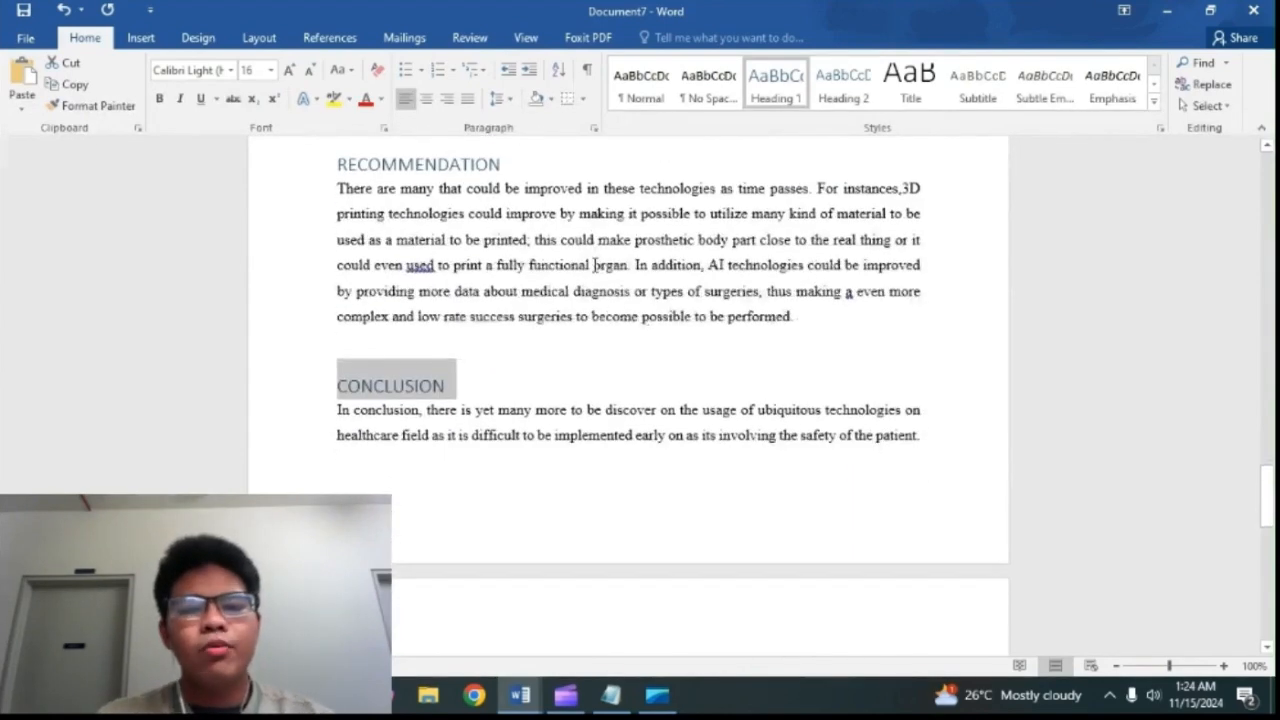
{"action": "scroll", "coordinate": [594, 265], "scroll_direction": "down", "scroll_amount": 5}
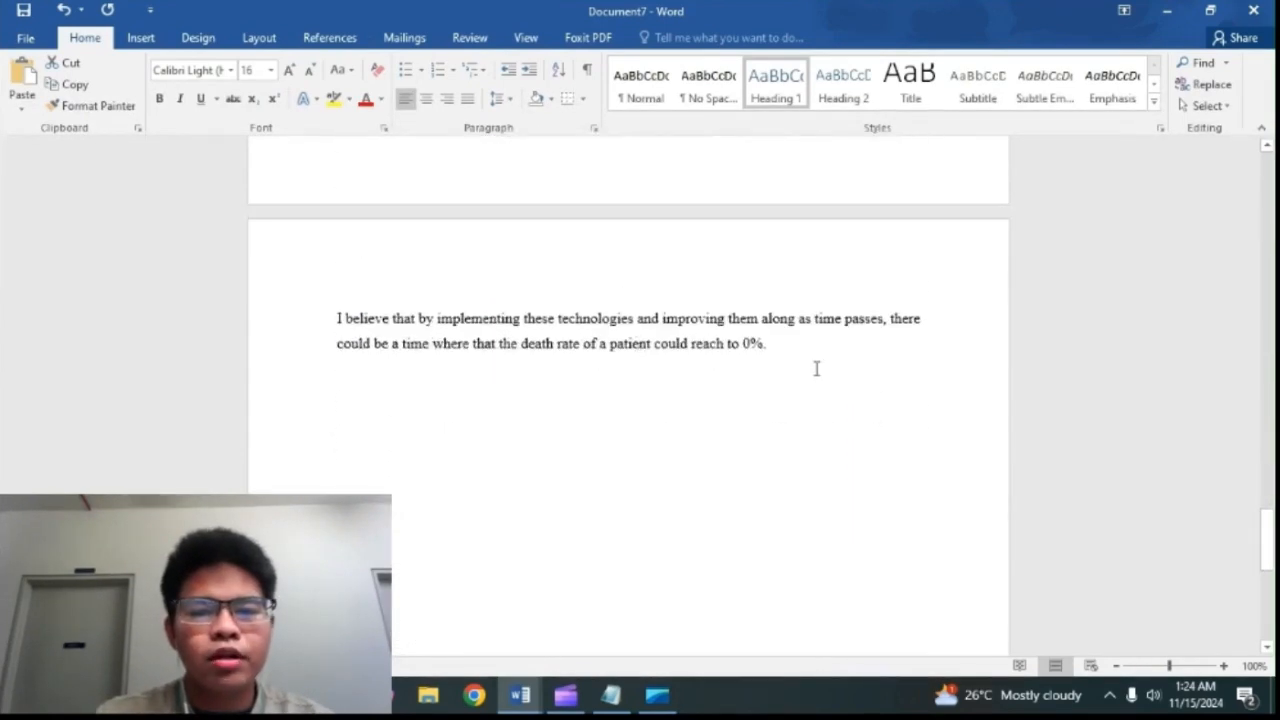
{"action": "key", "text": "Return"}
{"action": "scroll", "coordinate": [606, 380], "scroll_direction": "down", "scroll_amount": 9}
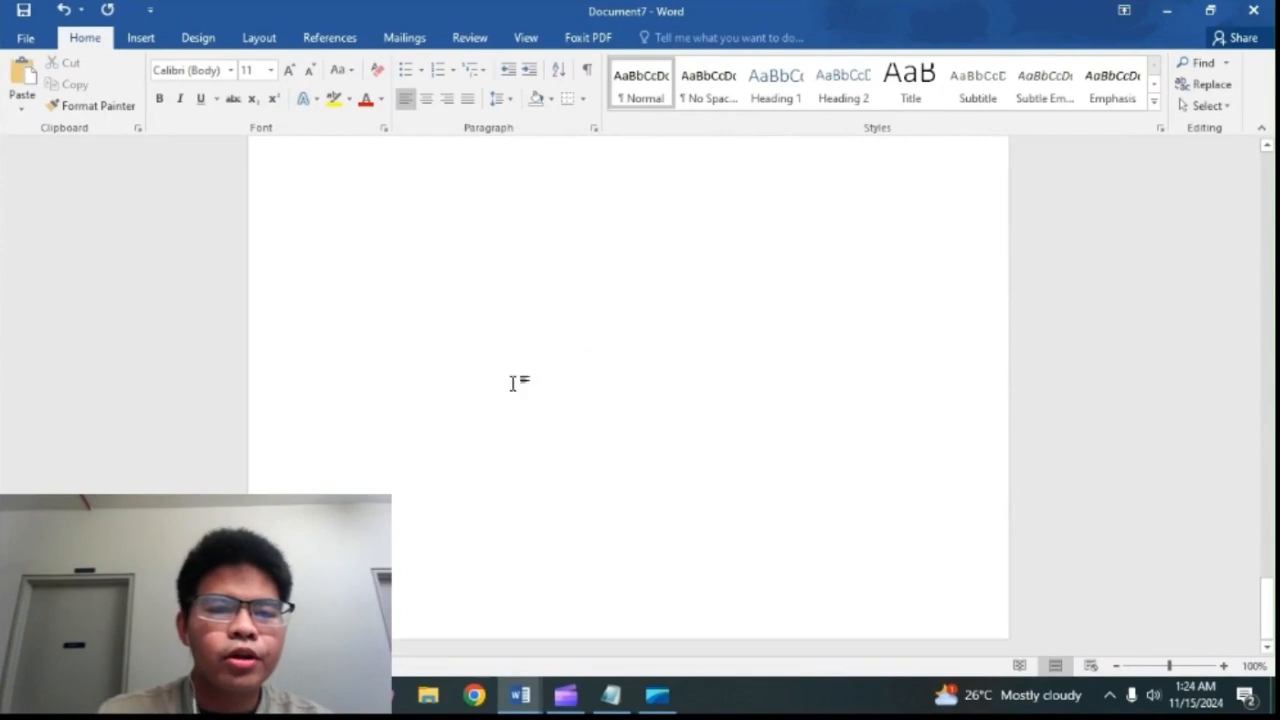
{"action": "left_click", "coordinate": [143, 40]}
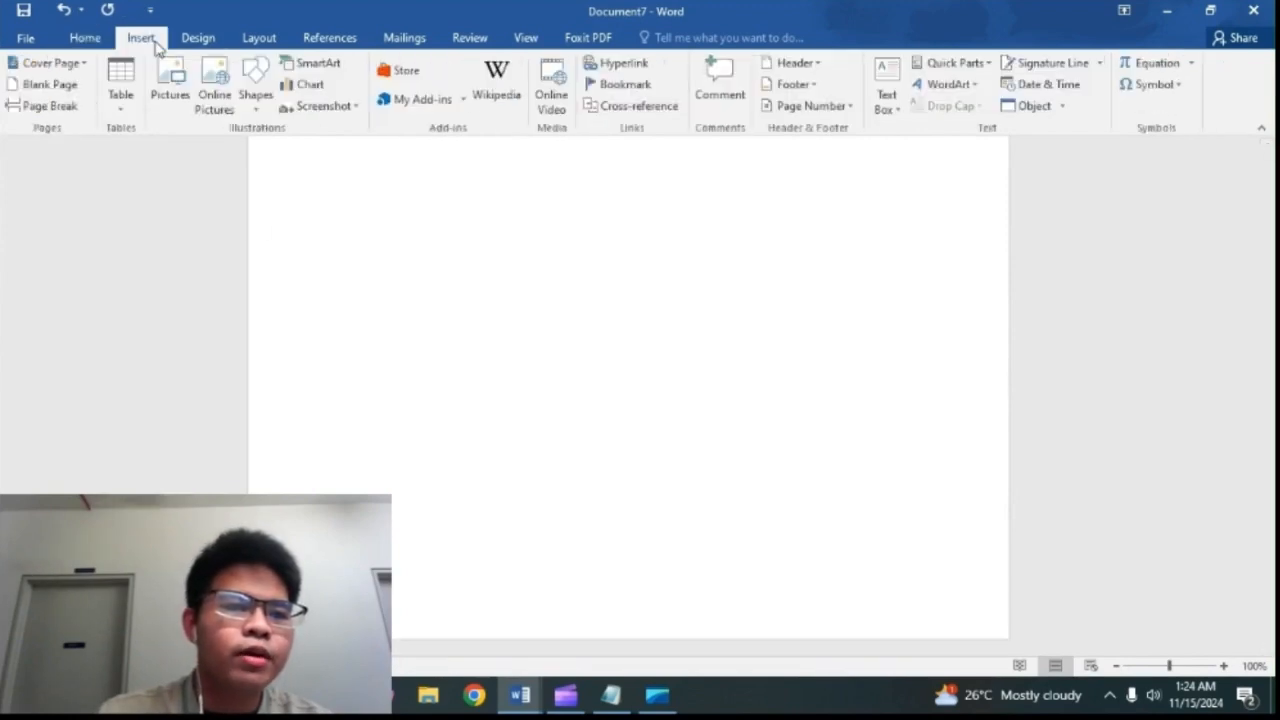
{"action": "left_click", "coordinate": [50, 85]}
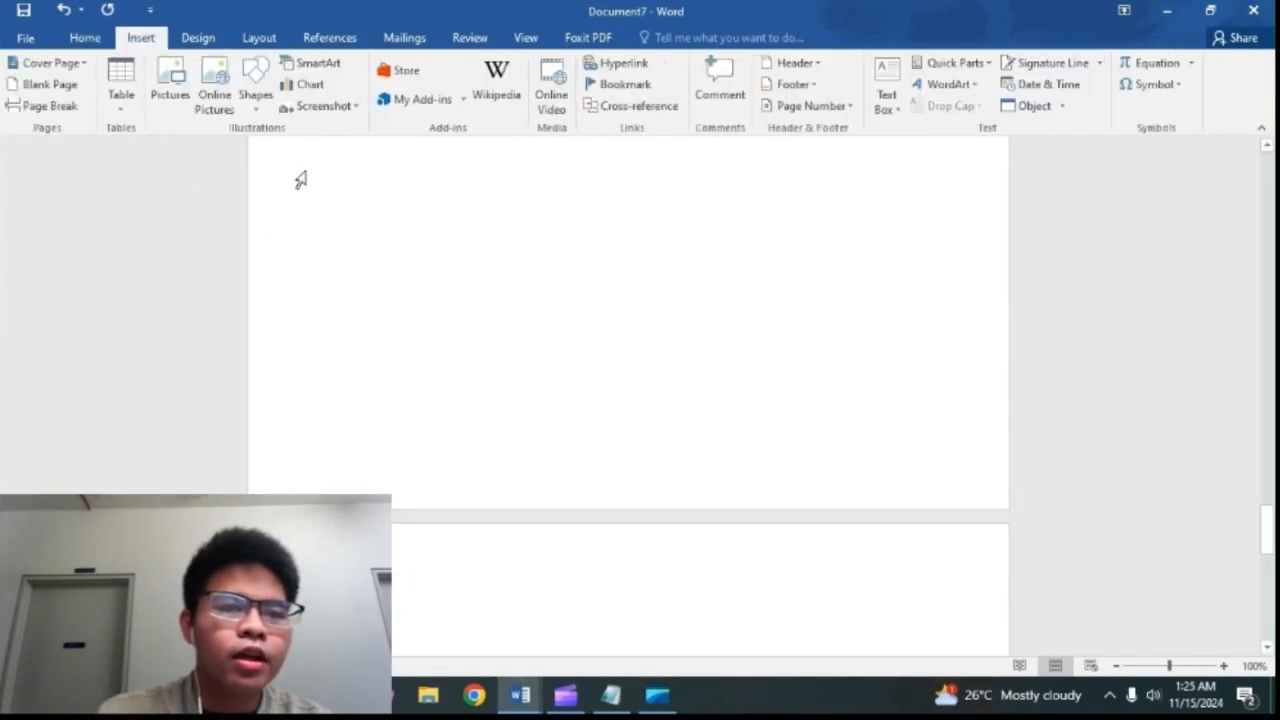
Step: Start a new citation source and choose Journal Article as its type
{"action": "left_click", "coordinate": [328, 40]}
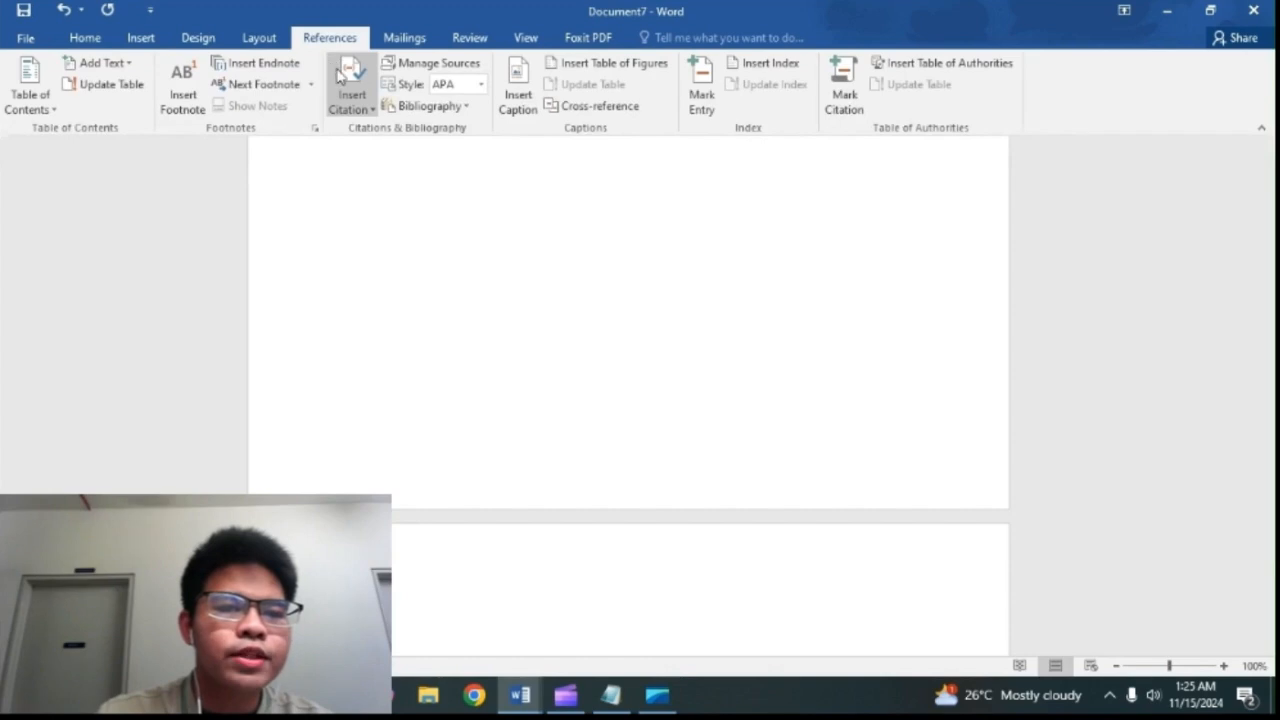
{"action": "left_click", "coordinate": [352, 95]}
{"action": "left_click", "coordinate": [372, 135]}
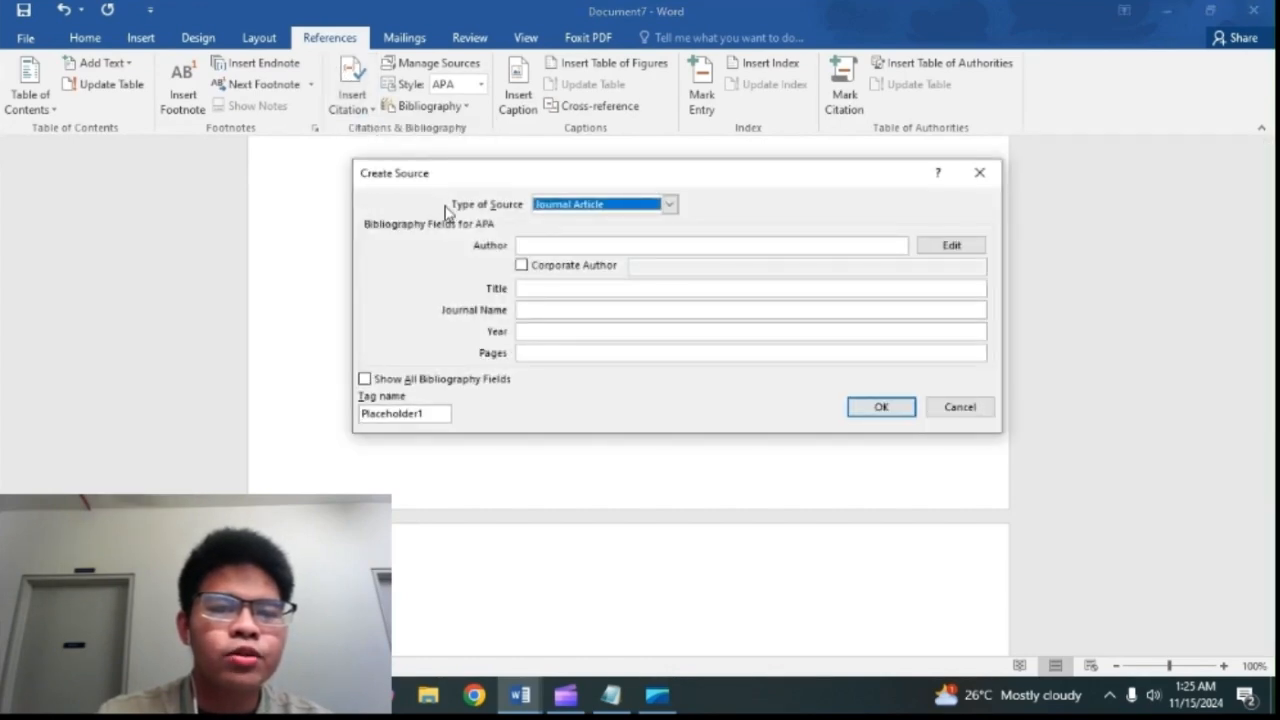
{"action": "left_click", "coordinate": [543, 204]}
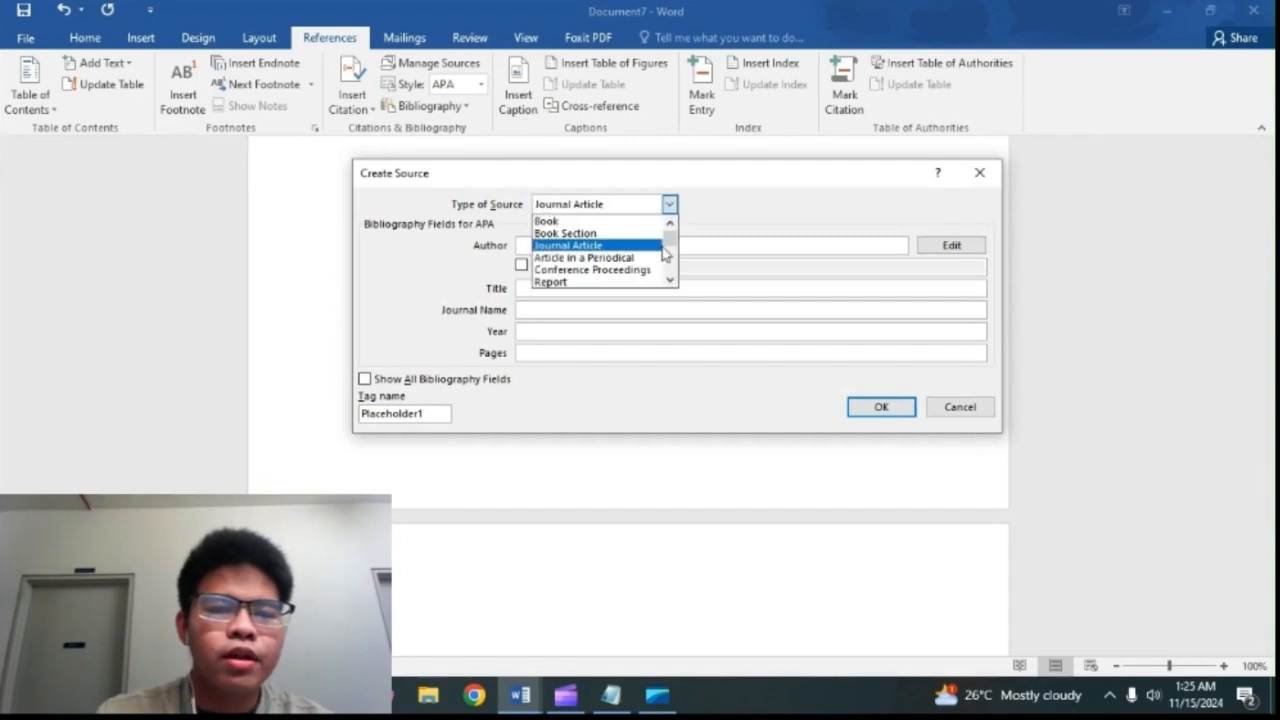
{"action": "mouse_move", "coordinate": [670, 243]}
{"action": "left_mouse_down"}
{"action": "mouse_move", "coordinate": [673, 256]}
{"action": "mouse_move", "coordinate": [671, 237]}
{"action": "left_mouse_up"}
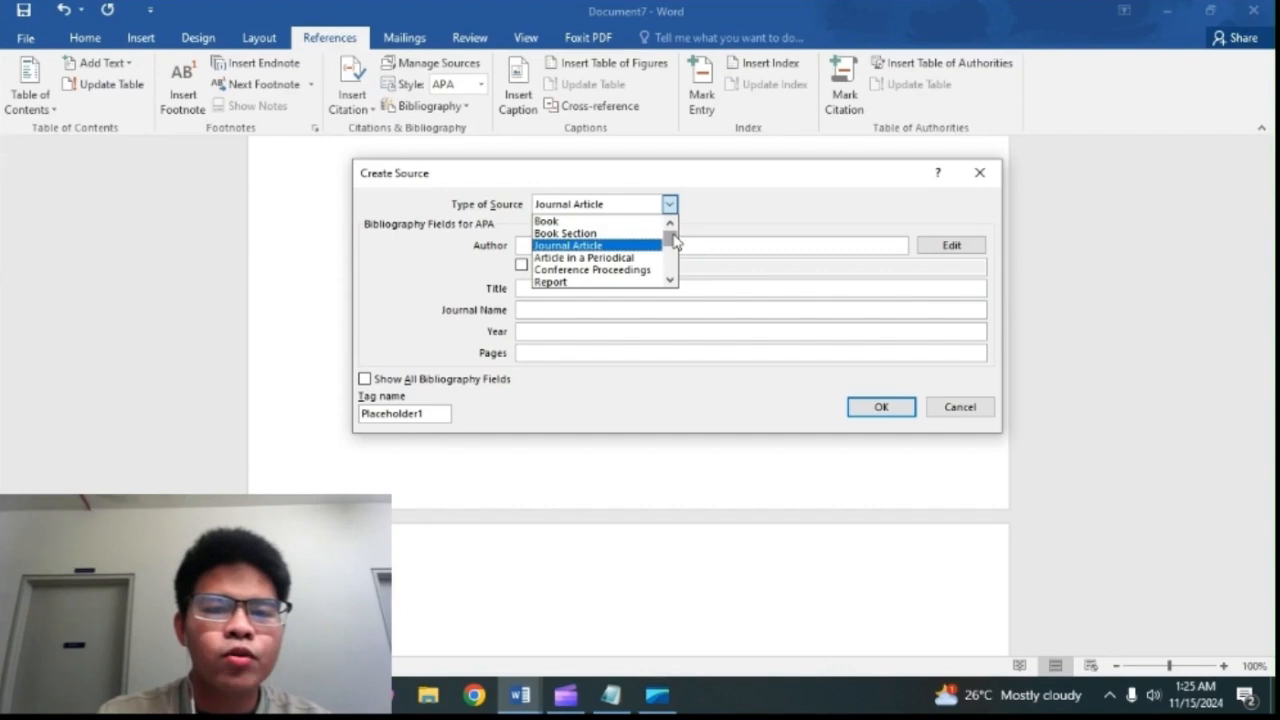
{"action": "left_click", "coordinate": [657, 247]}
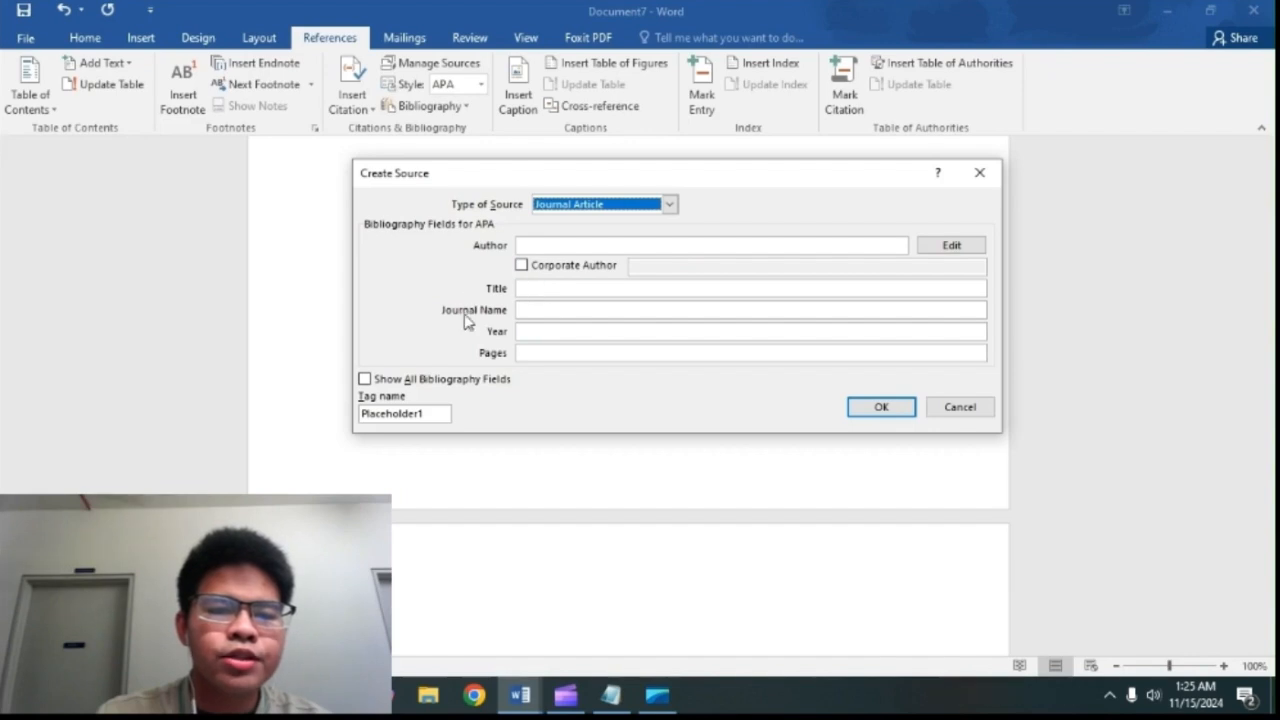
Step: Copy the author's name of reference 1 from the Notepad notes into the Author field of the new source
{"action": "left_click", "coordinate": [580, 245]}
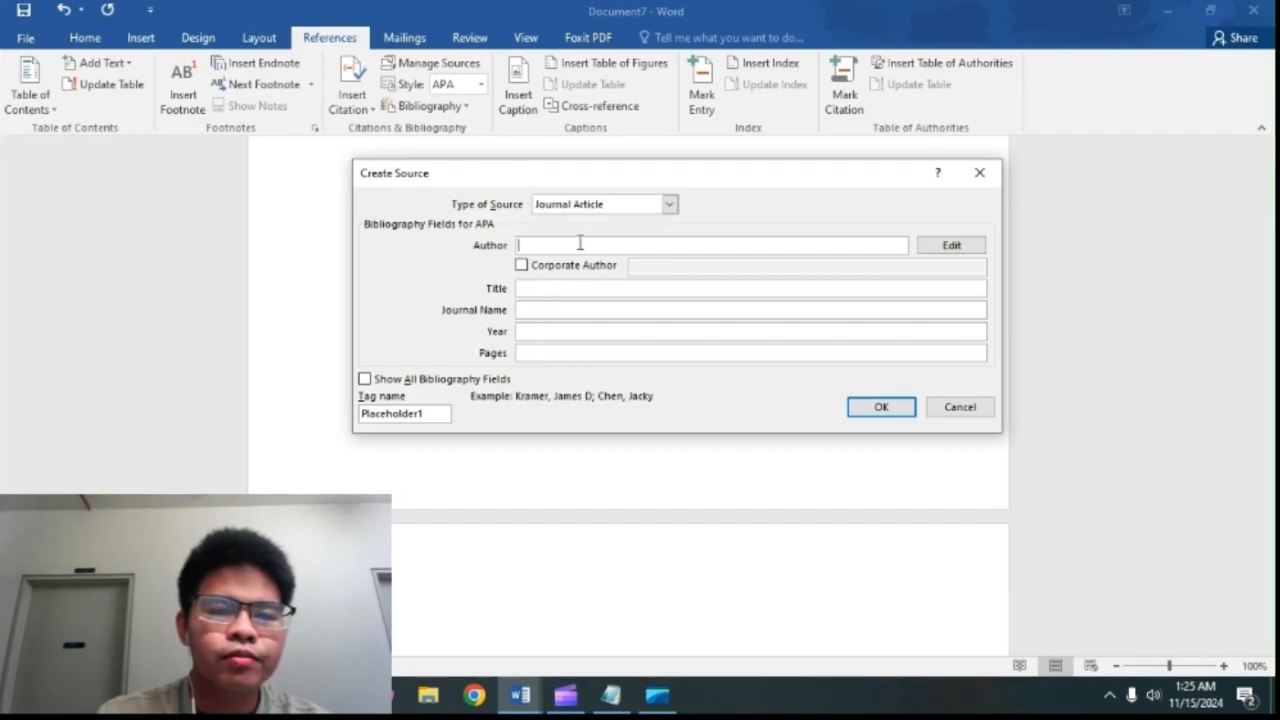
{"action": "left_click", "coordinate": [609, 704]}
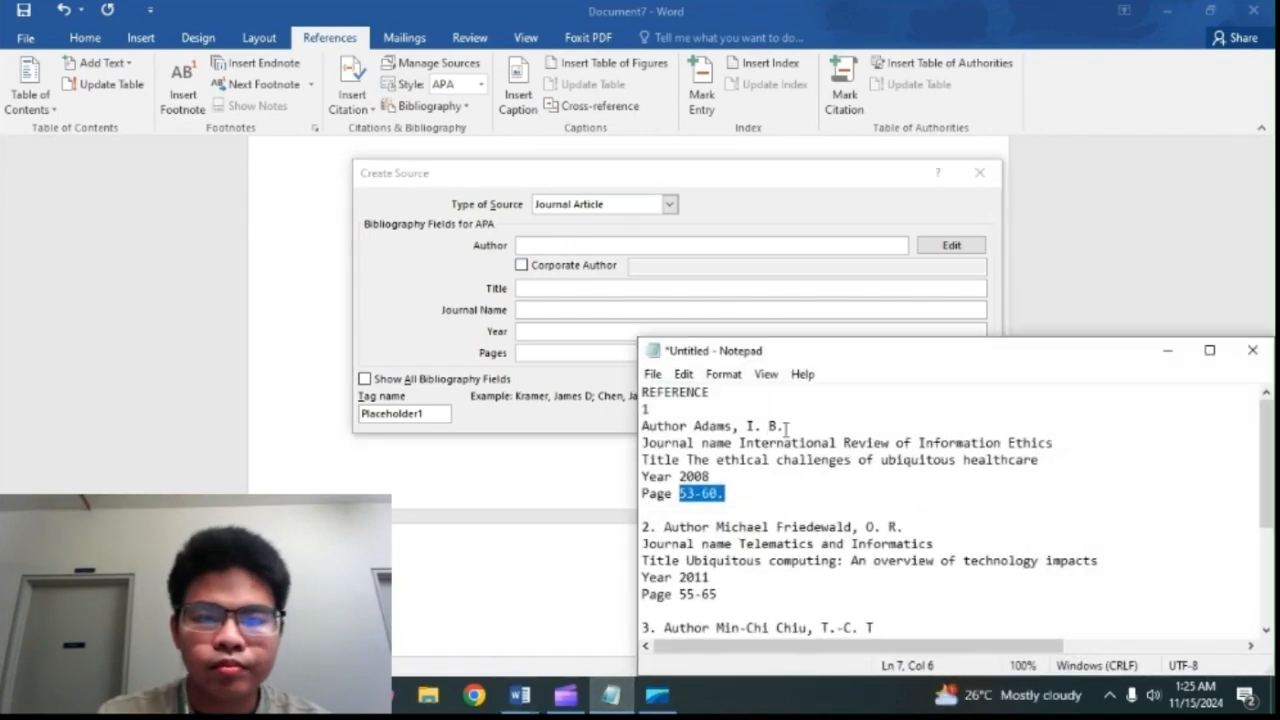
{"action": "left_click", "coordinate": [774, 425]}
{"action": "left_click_drag", "start_coordinate": [784, 425], "coordinate": [694, 426]}
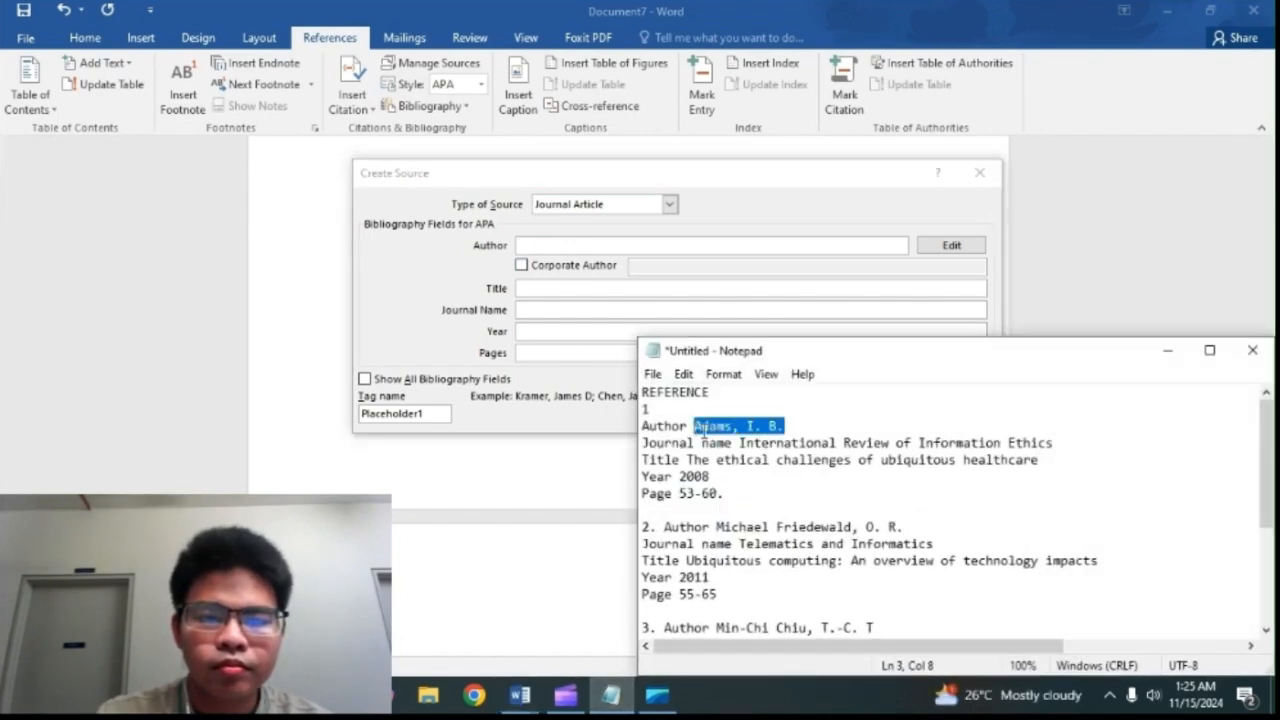
{"action": "right_click", "coordinate": [700, 428]}
{"action": "left_click", "coordinate": [757, 206]}
{"action": "left_click", "coordinate": [636, 246]}
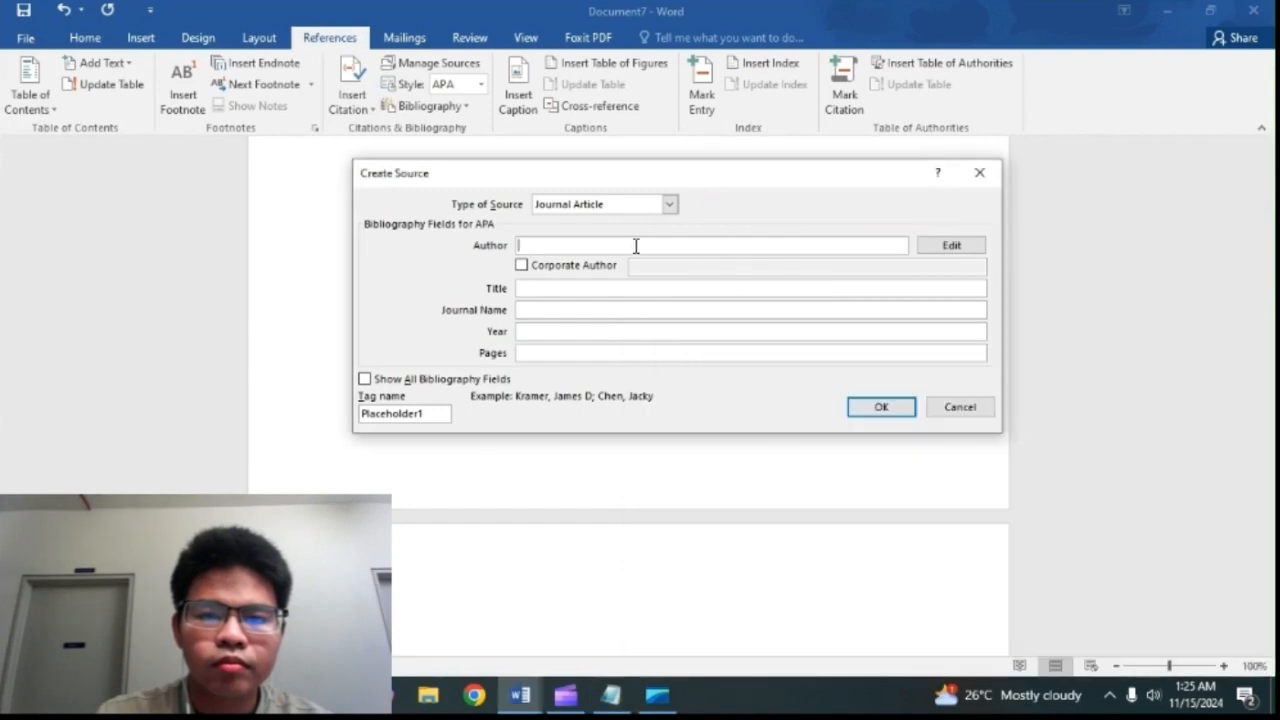
{"action": "right_click", "coordinate": [636, 246]}
{"action": "left_click", "coordinate": [654, 302]}
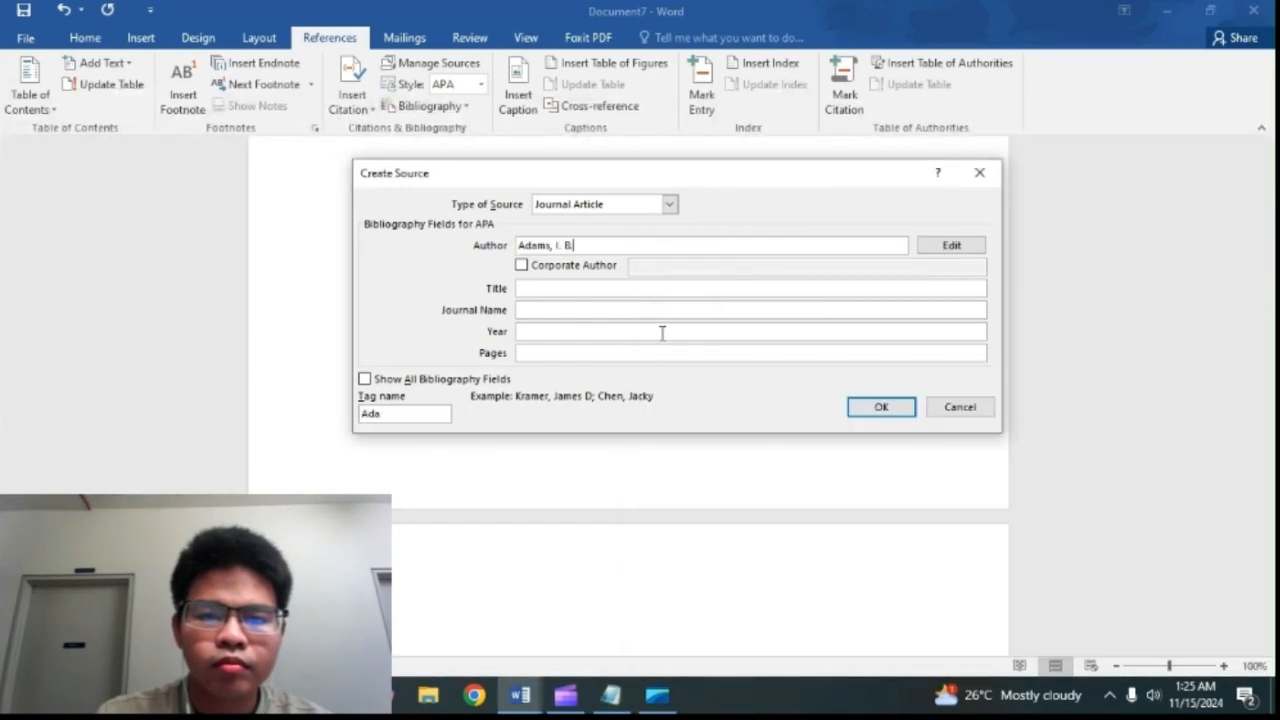
Step: Copy the journal name International Review of Information Ethics from the Notepad notes into the source's Journal Name field
{"action": "left_click", "coordinate": [611, 695]}
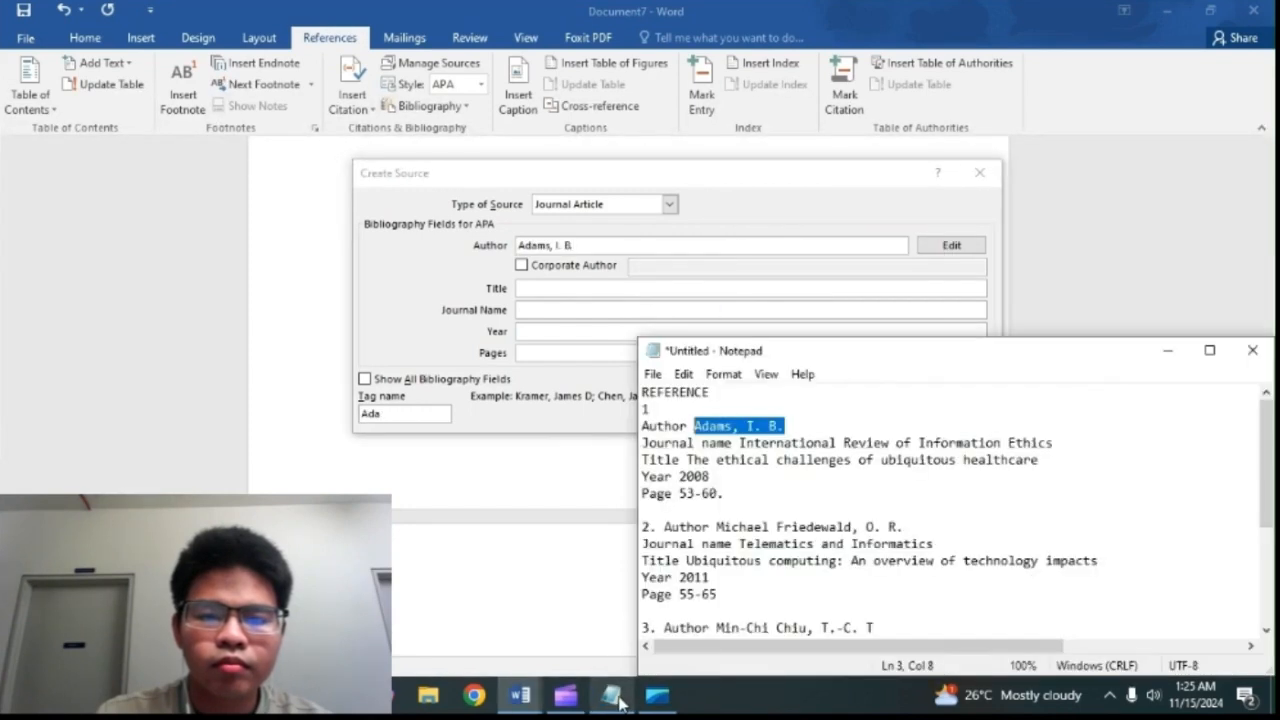
{"action": "left_click", "coordinate": [705, 442]}
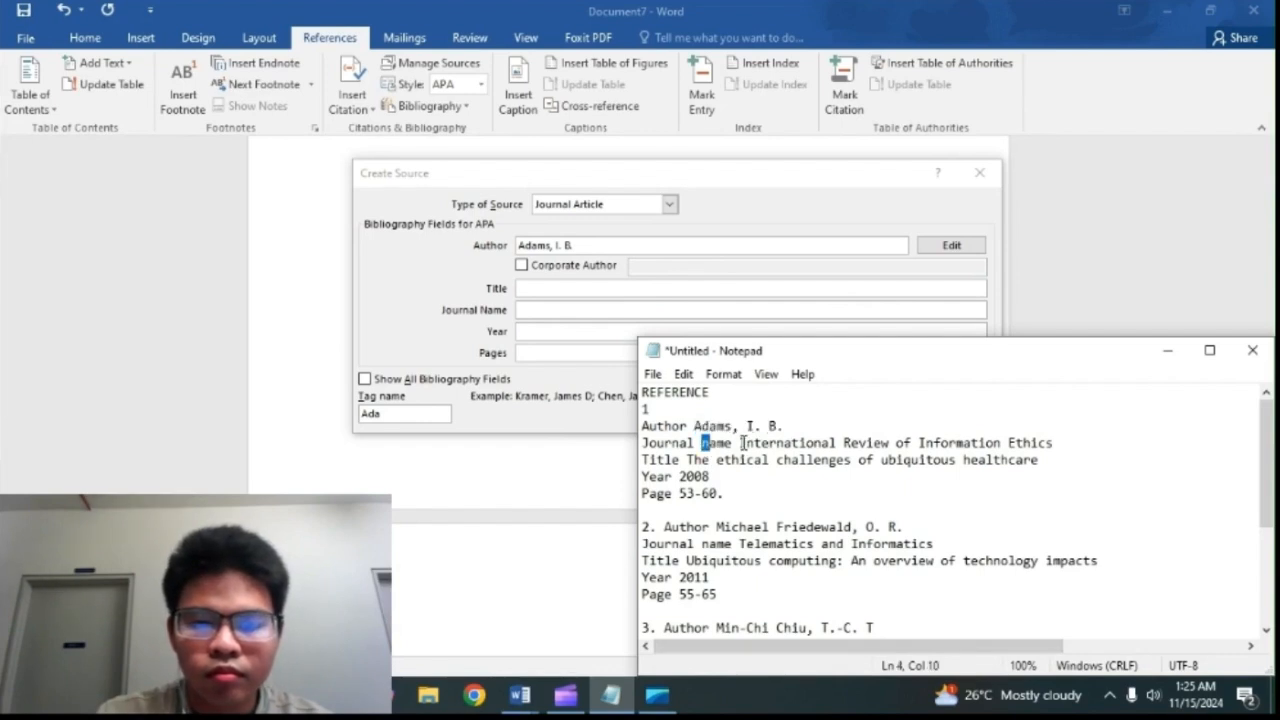
{"action": "left_click_drag", "start_coordinate": [740, 442], "coordinate": [1060, 443]}
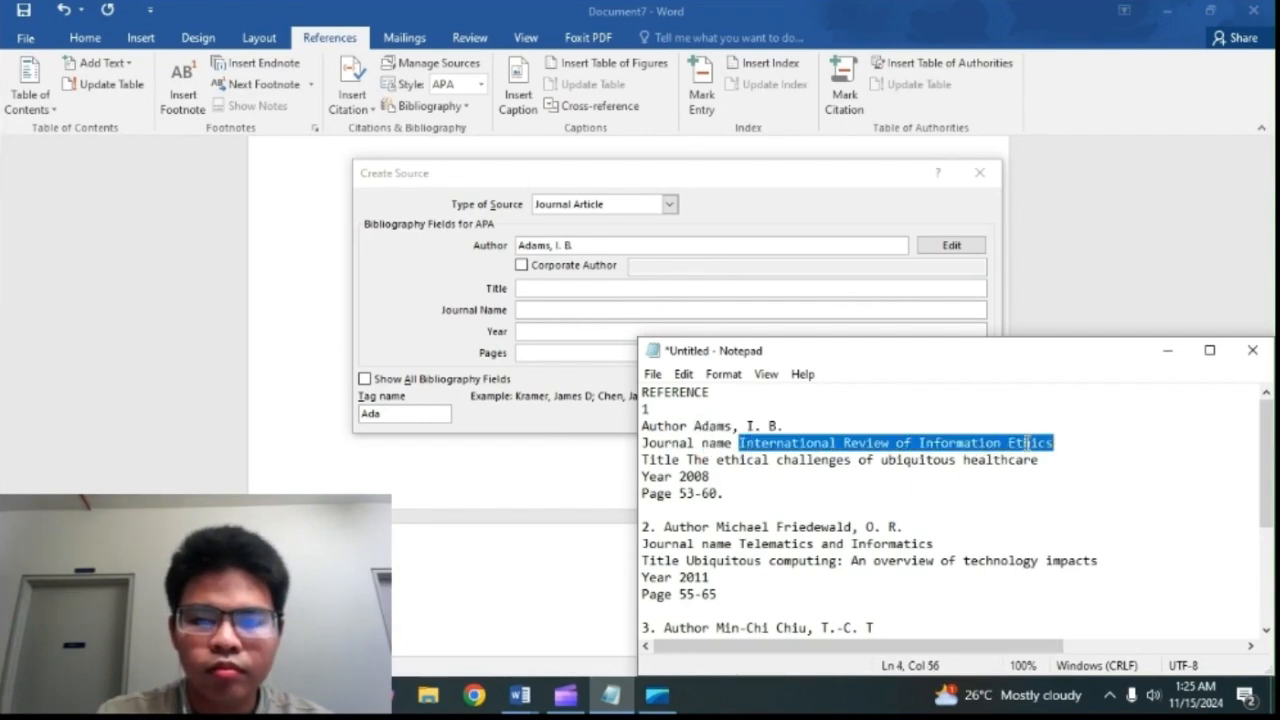
{"action": "right_click", "coordinate": [1028, 442]}
{"action": "left_click", "coordinate": [1083, 221]}
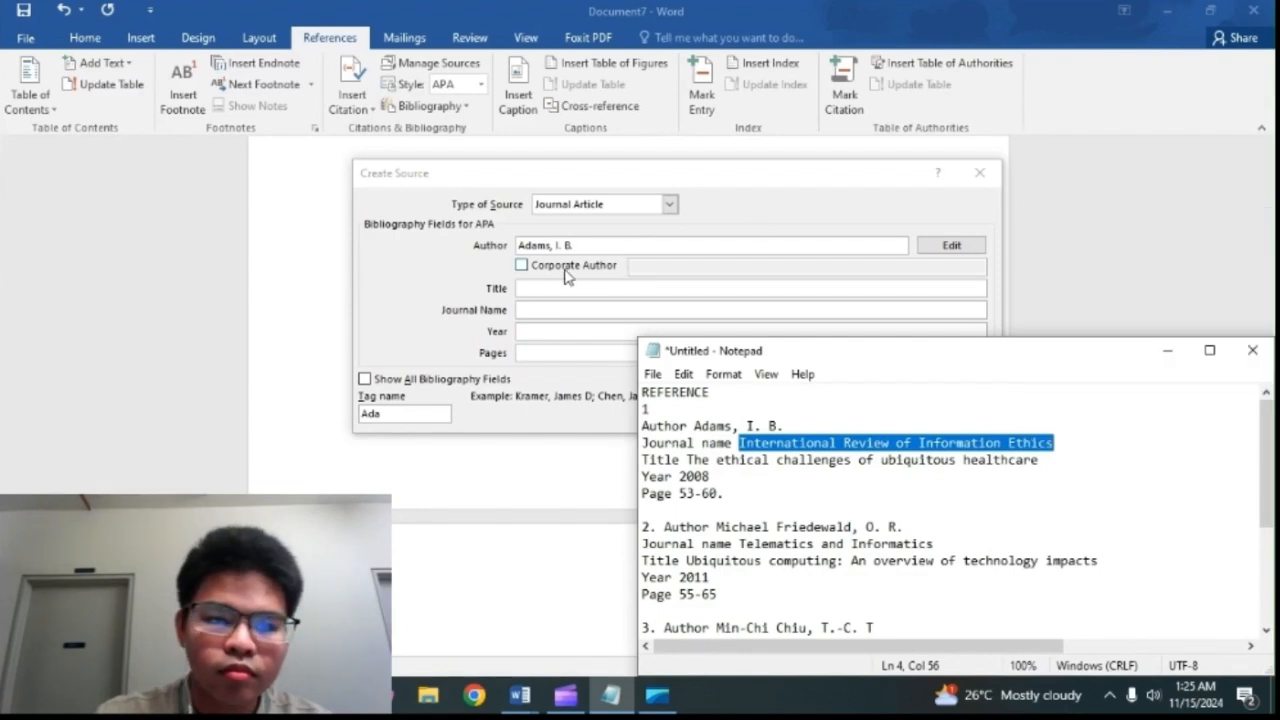
{"action": "left_click", "coordinate": [562, 309]}
{"action": "right_click", "coordinate": [561, 310]}
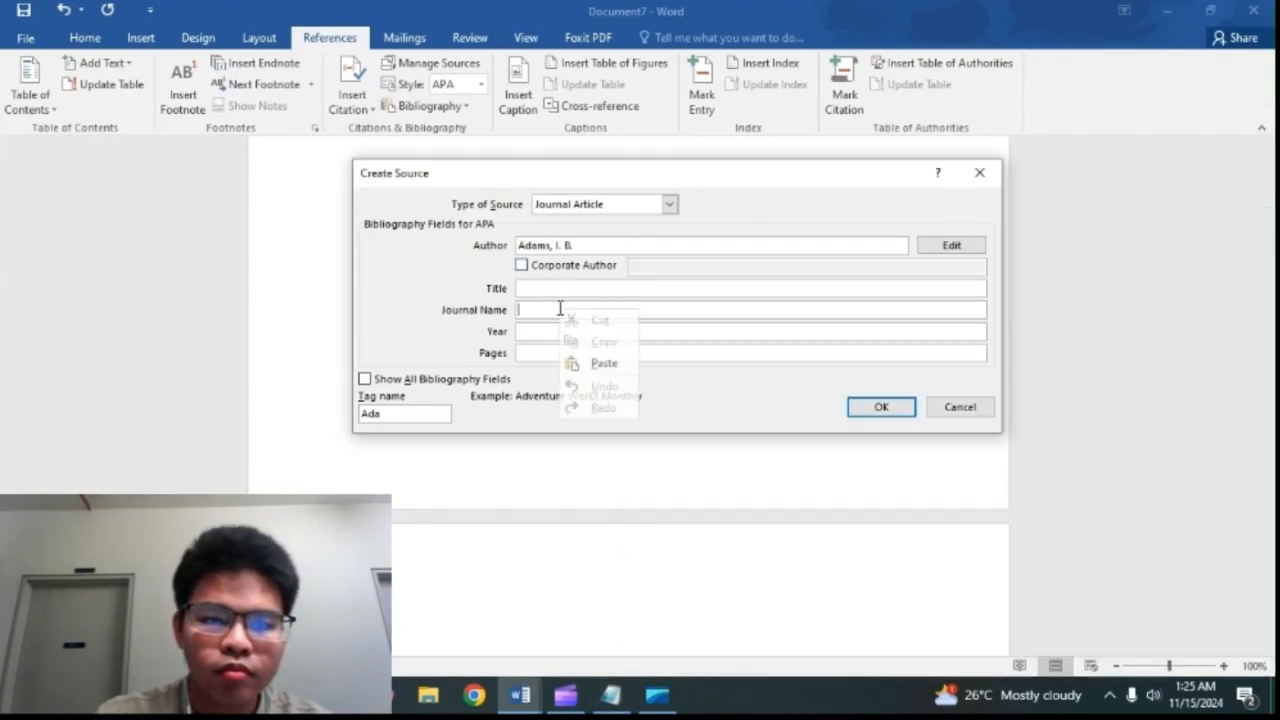
{"action": "left_click", "coordinate": [602, 362]}
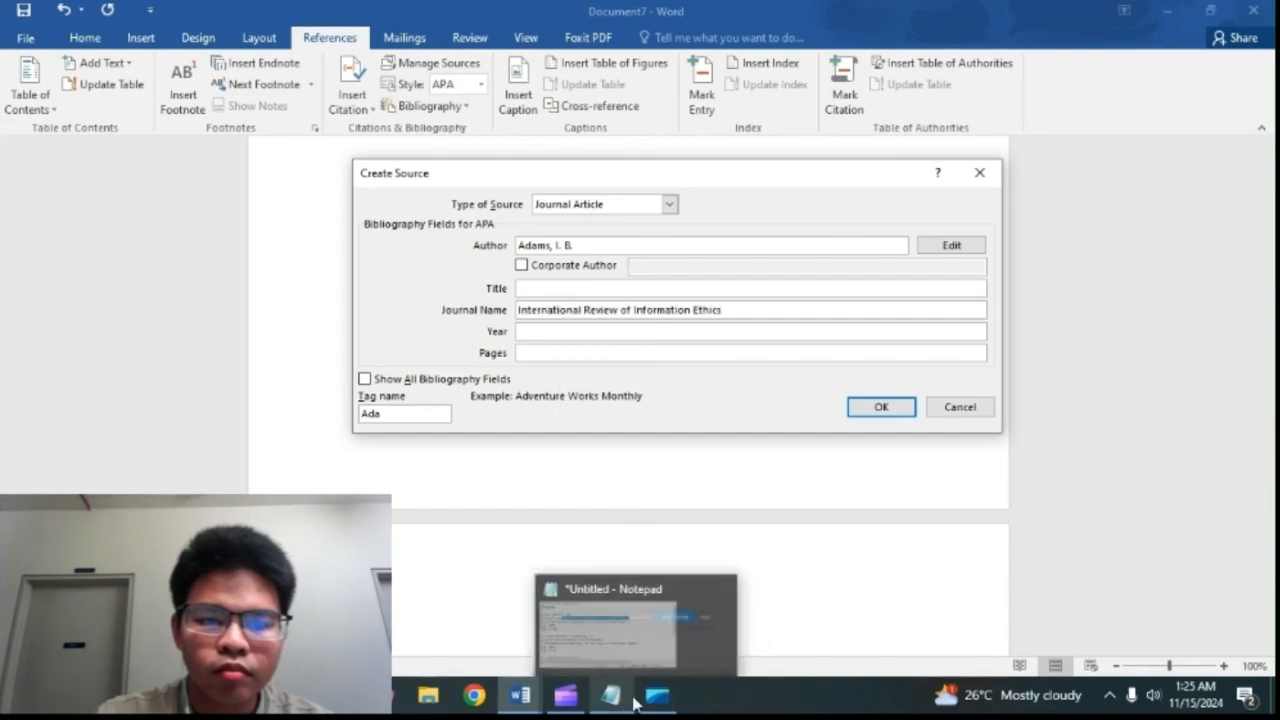
Step: Copy the title The ethical challenges of ubiquitous healthcare from the Notepad notes into the source's Title field
{"action": "left_click", "coordinate": [634, 704]}
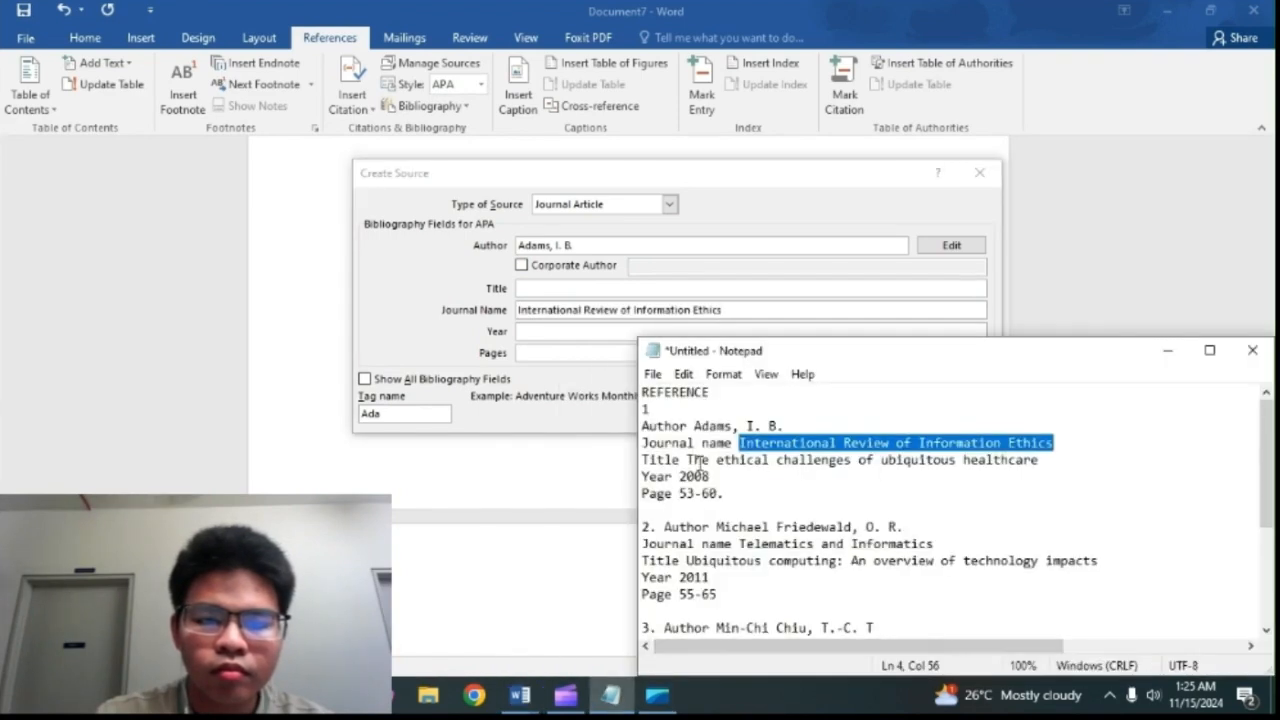
{"action": "left_click_drag", "start_coordinate": [689, 461], "coordinate": [1047, 455]}
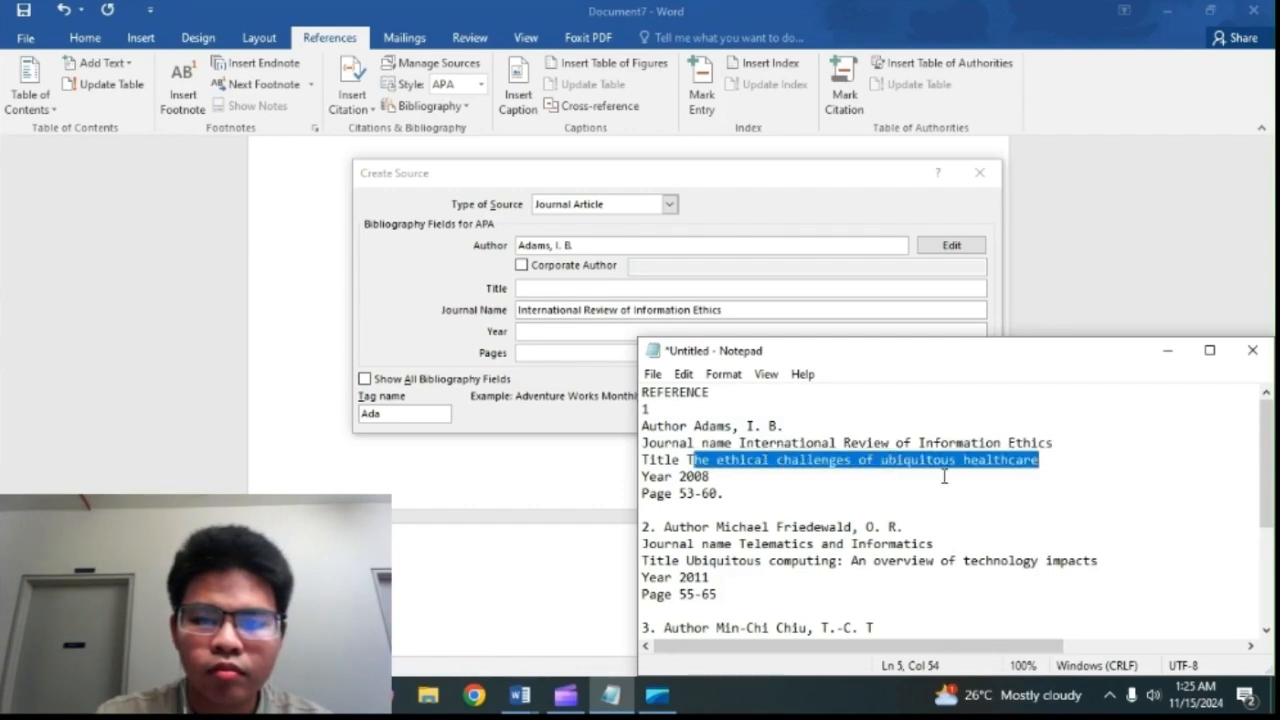
{"action": "left_click", "coordinate": [681, 459]}
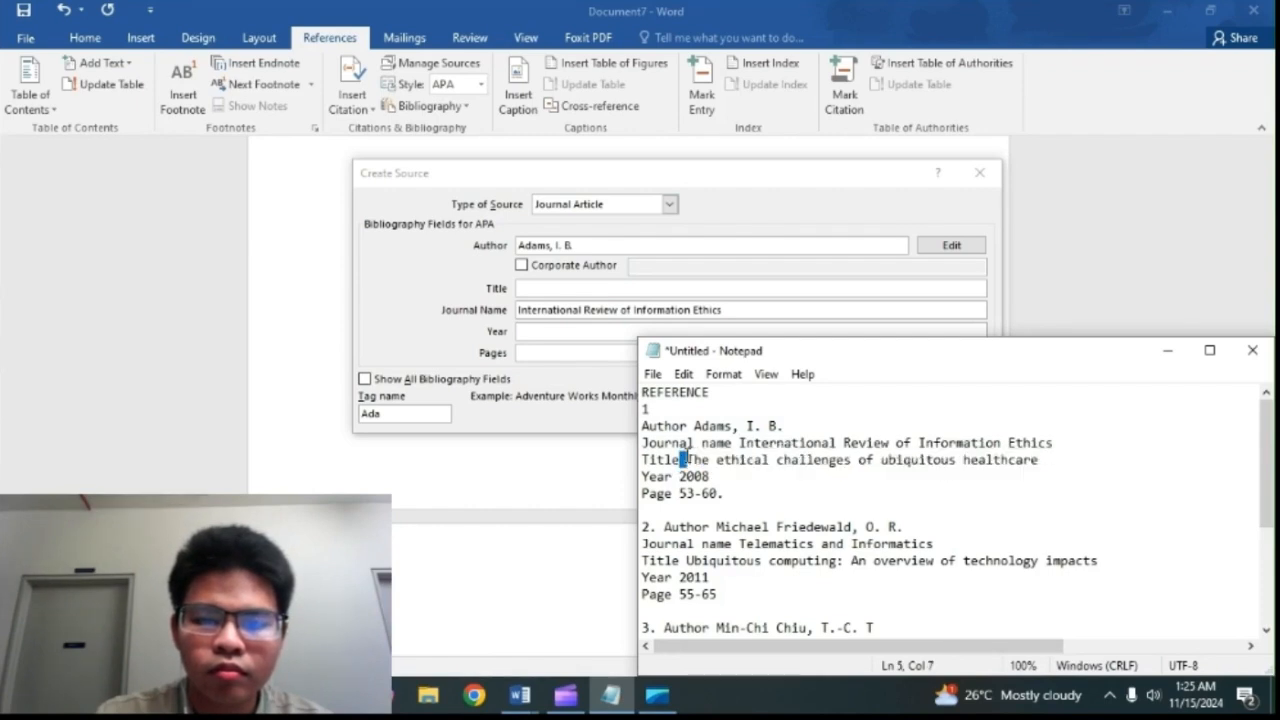
{"action": "mouse_move", "coordinate": [641, 459]}
{"action": "left_mouse_down"}
{"action": "mouse_move", "coordinate": [1060, 463]}
{"action": "mouse_move", "coordinate": [689, 461]}
{"action": "left_mouse_up"}
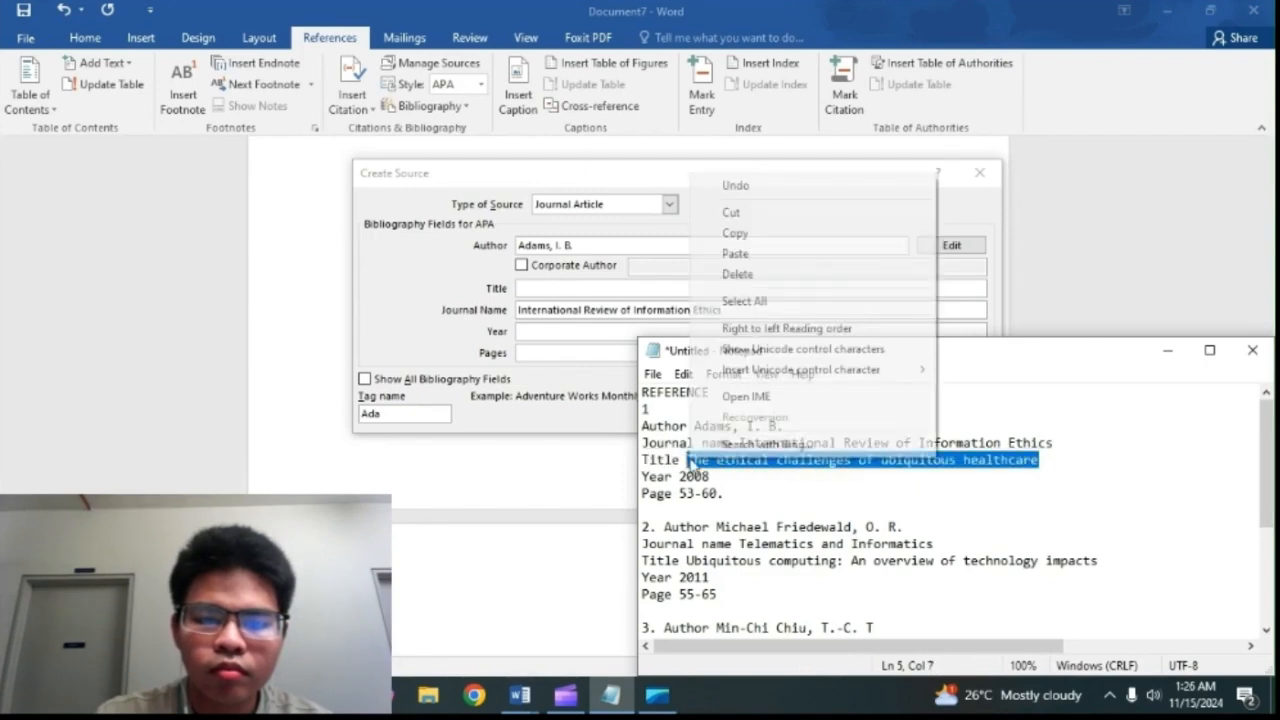
{"action": "right_click", "coordinate": [690, 462]}
{"action": "left_click", "coordinate": [735, 233]}
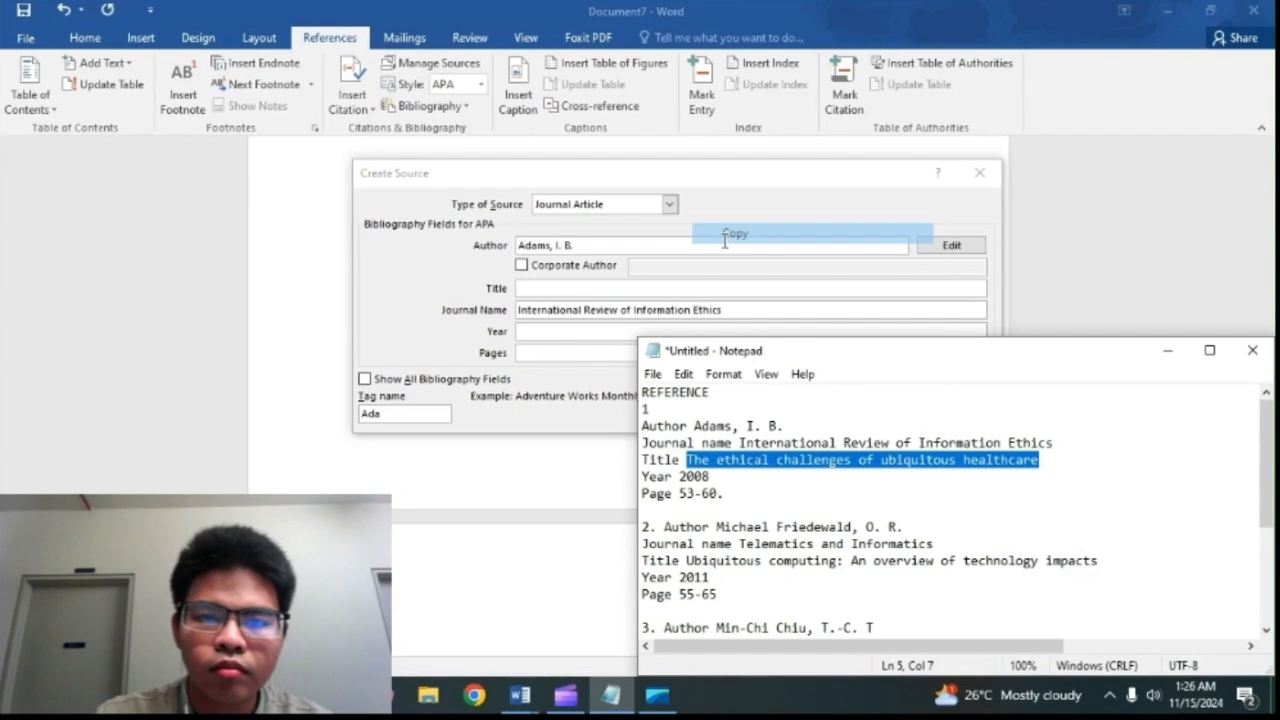
{"action": "right_click", "coordinate": [601, 287]}
{"action": "left_click", "coordinate": [632, 341]}
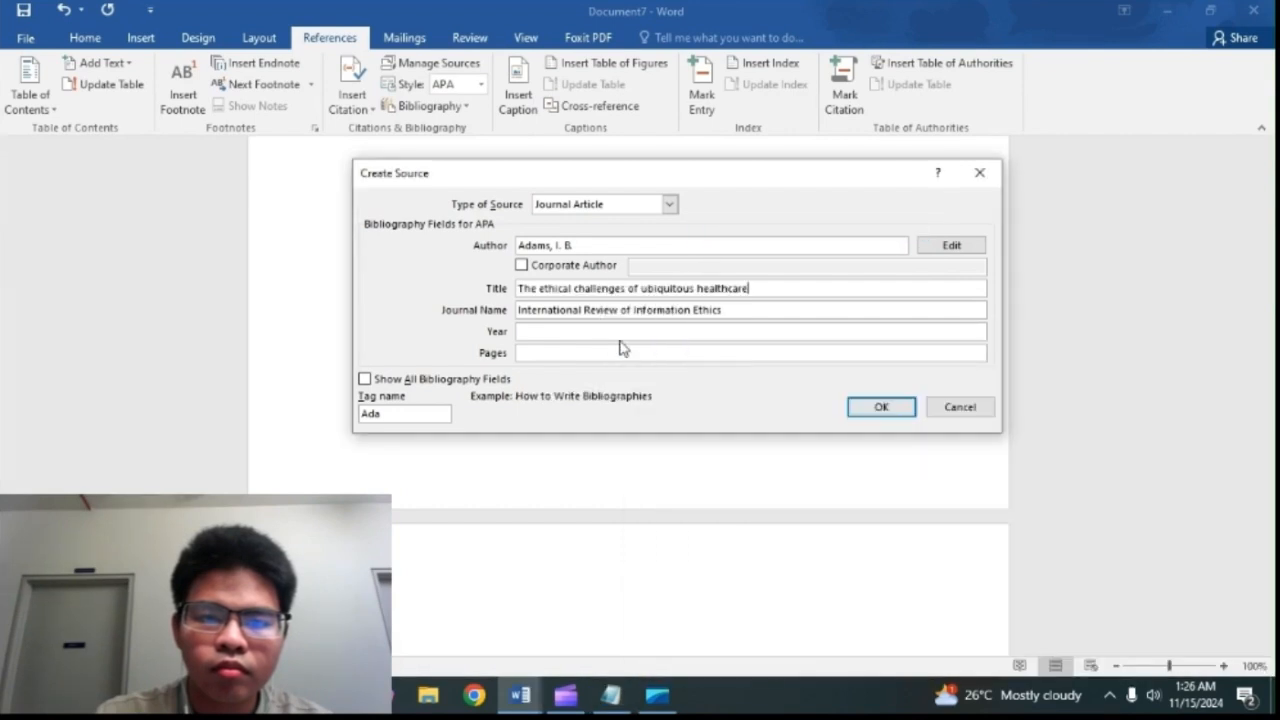
Step: Copy the year 2008 of reference 1 from the Notepad notes into the source's Year field
{"action": "left_click", "coordinate": [612, 697]}
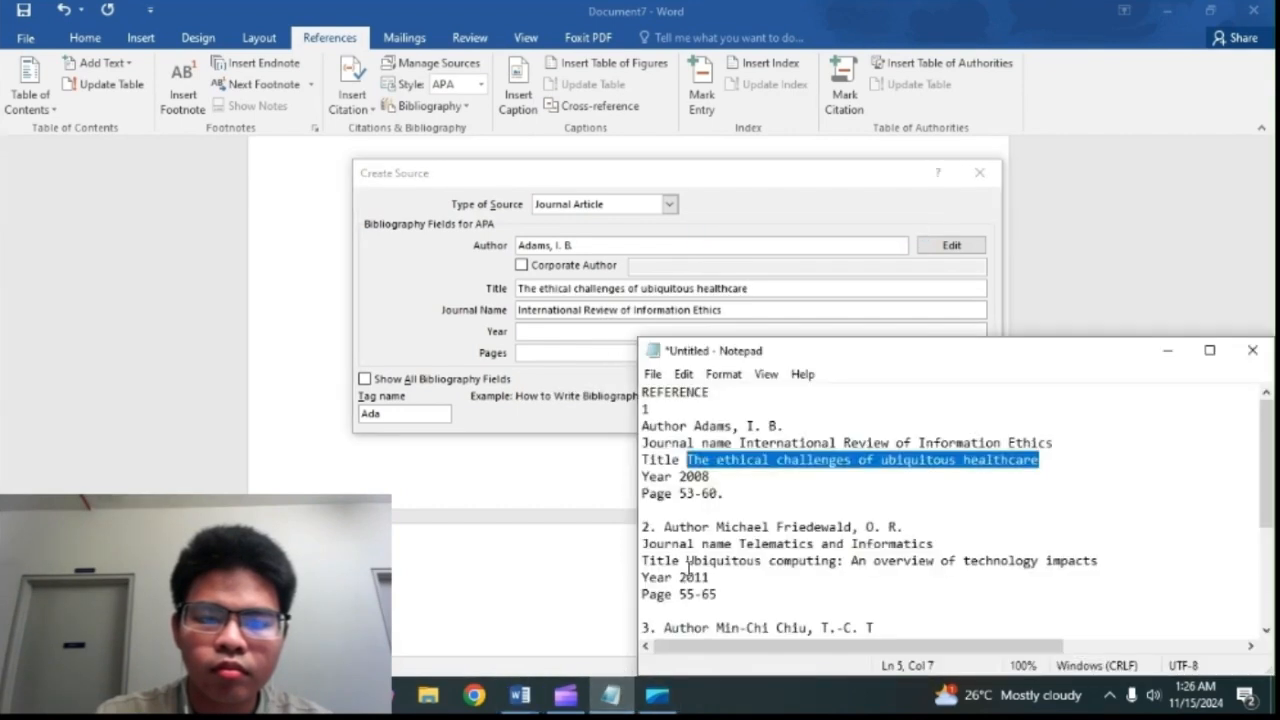
{"action": "left_click_drag", "start_coordinate": [715, 478], "coordinate": [679, 477]}
{"action": "right_click", "coordinate": [679, 477]}
{"action": "left_click", "coordinate": [737, 254]}
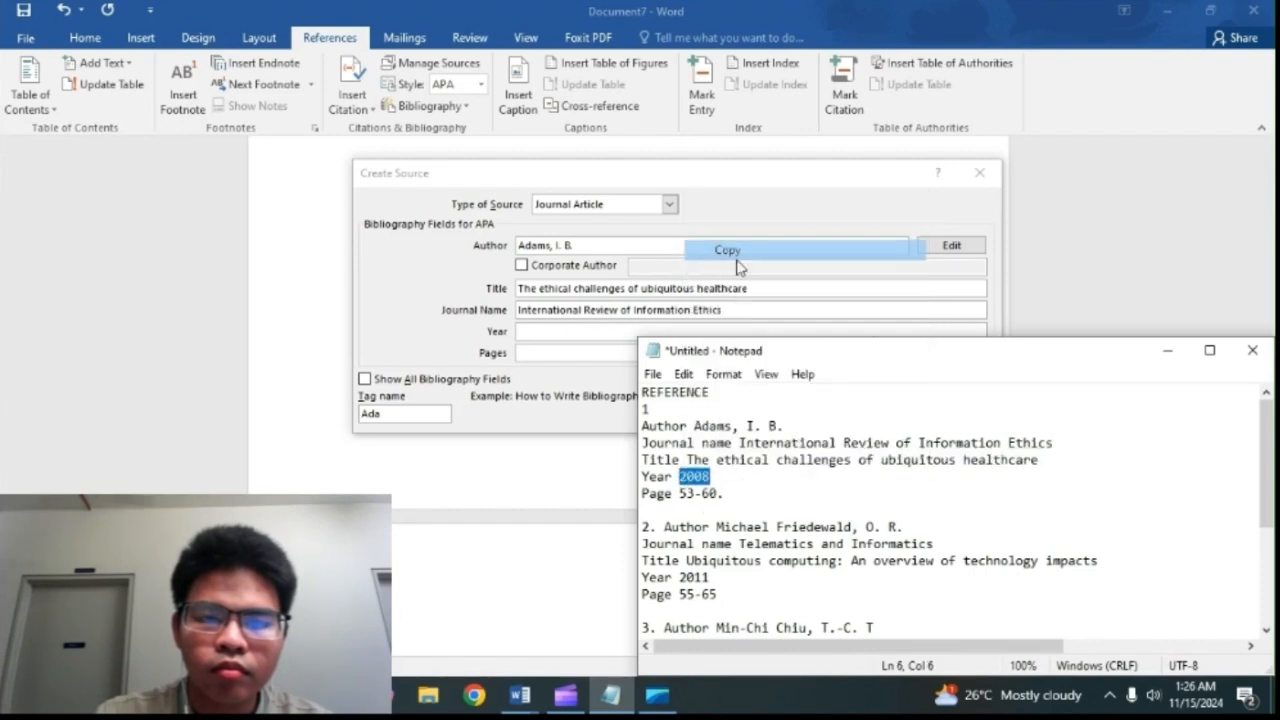
{"action": "left_click", "coordinate": [589, 333]}
{"action": "right_click", "coordinate": [589, 336]}
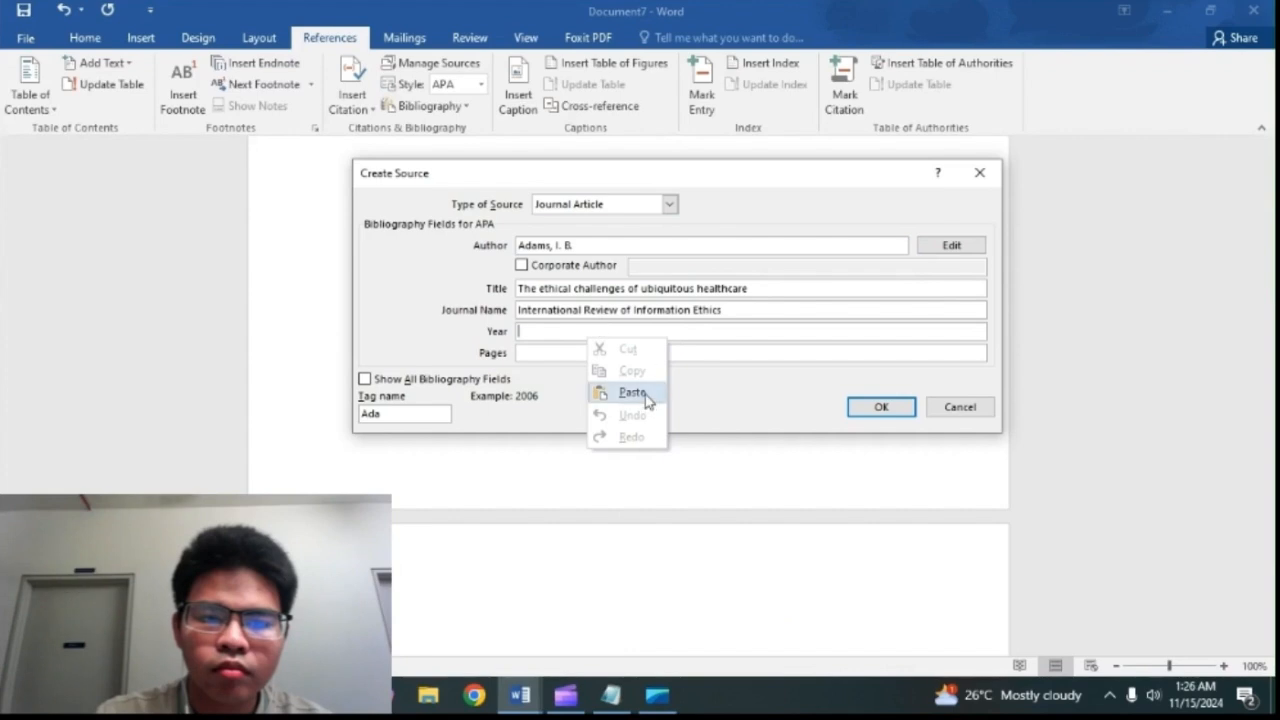
{"action": "left_click", "coordinate": [632, 392]}
Step: Copy the page range 53-60 from the Notepad notes into the source's Pages field and save the source
{"action": "left_click", "coordinate": [611, 695]}
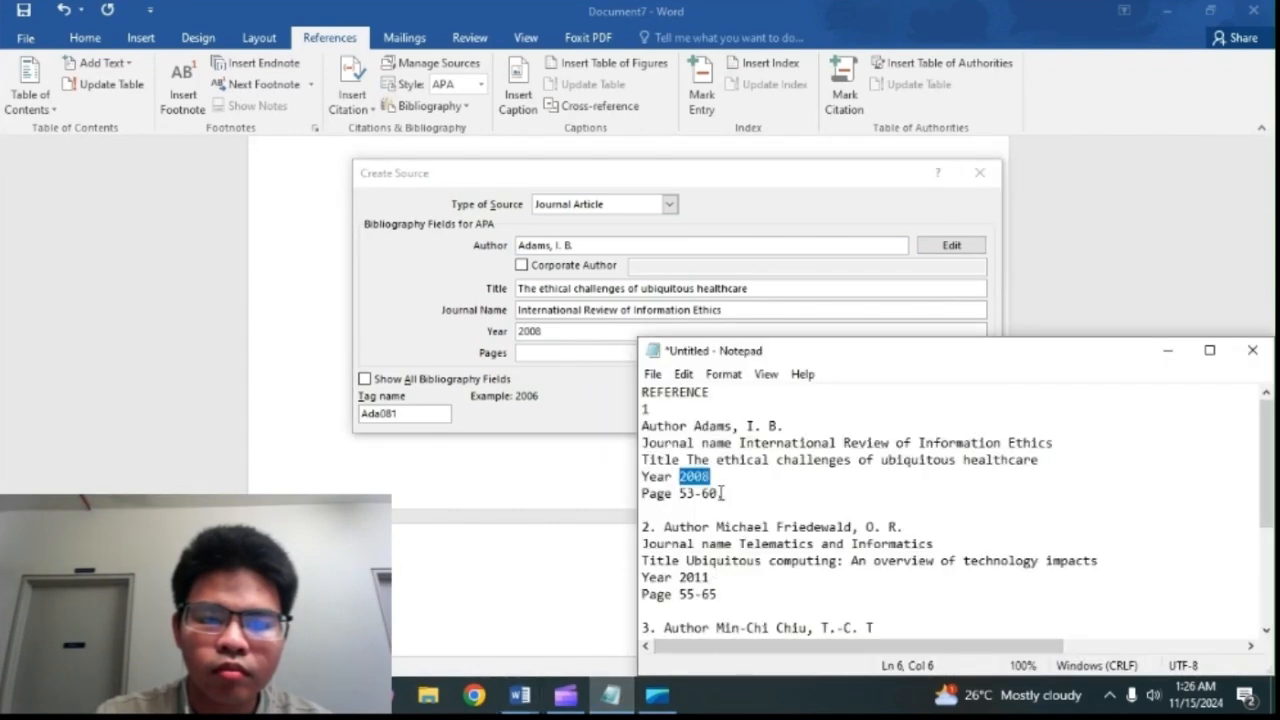
{"action": "left_click_drag", "start_coordinate": [721, 497], "coordinate": [684, 502]}
{"action": "right_click", "coordinate": [684, 498]}
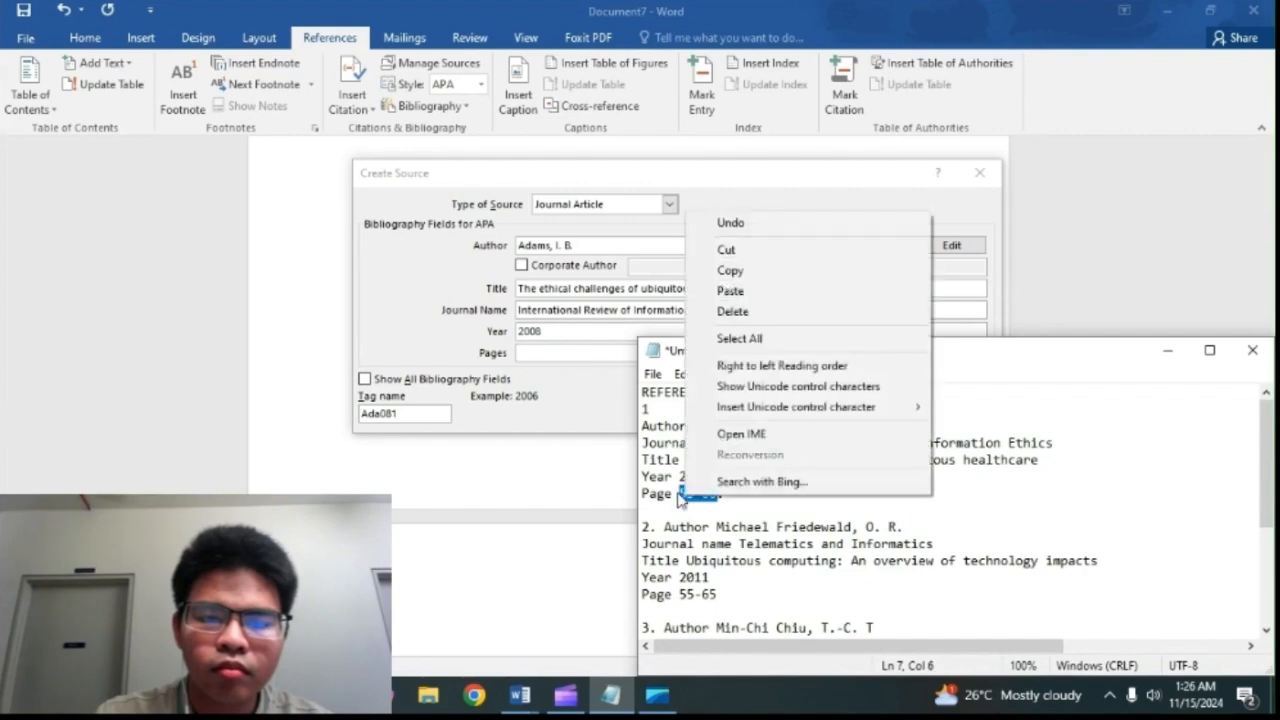
{"action": "left_click", "coordinate": [740, 270]}
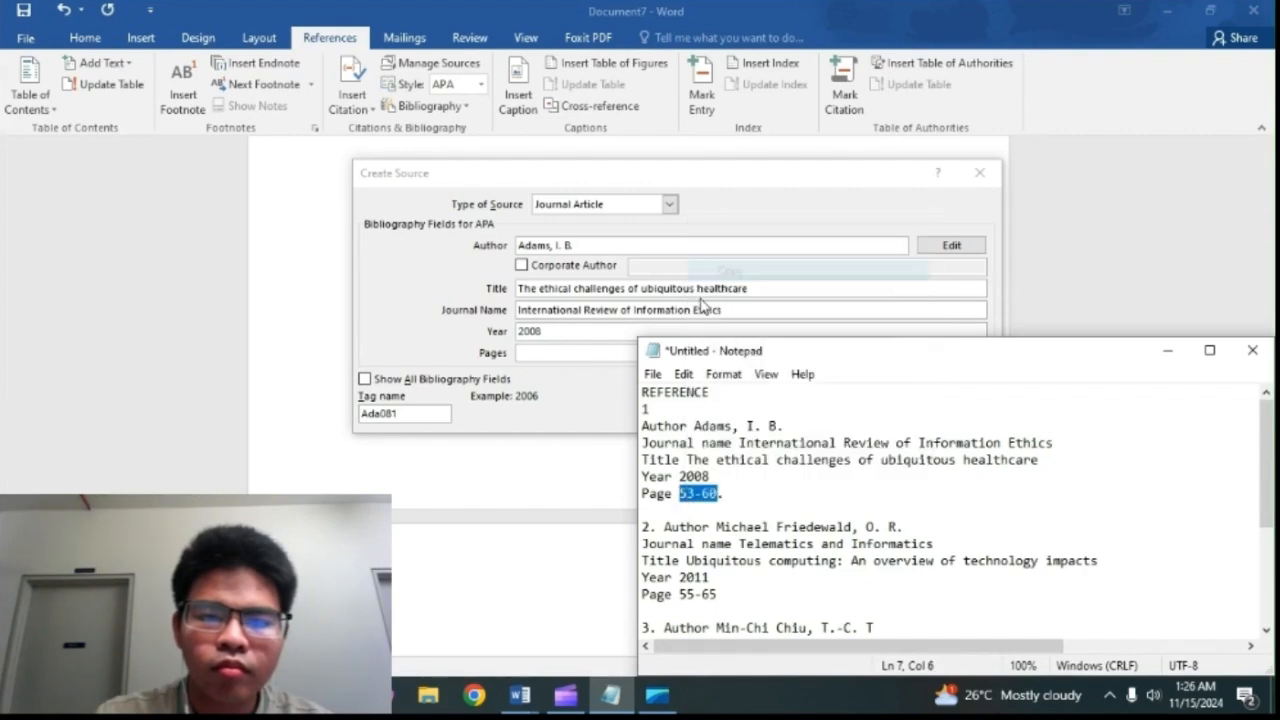
{"action": "left_click", "coordinate": [613, 352]}
{"action": "right_click", "coordinate": [613, 352]}
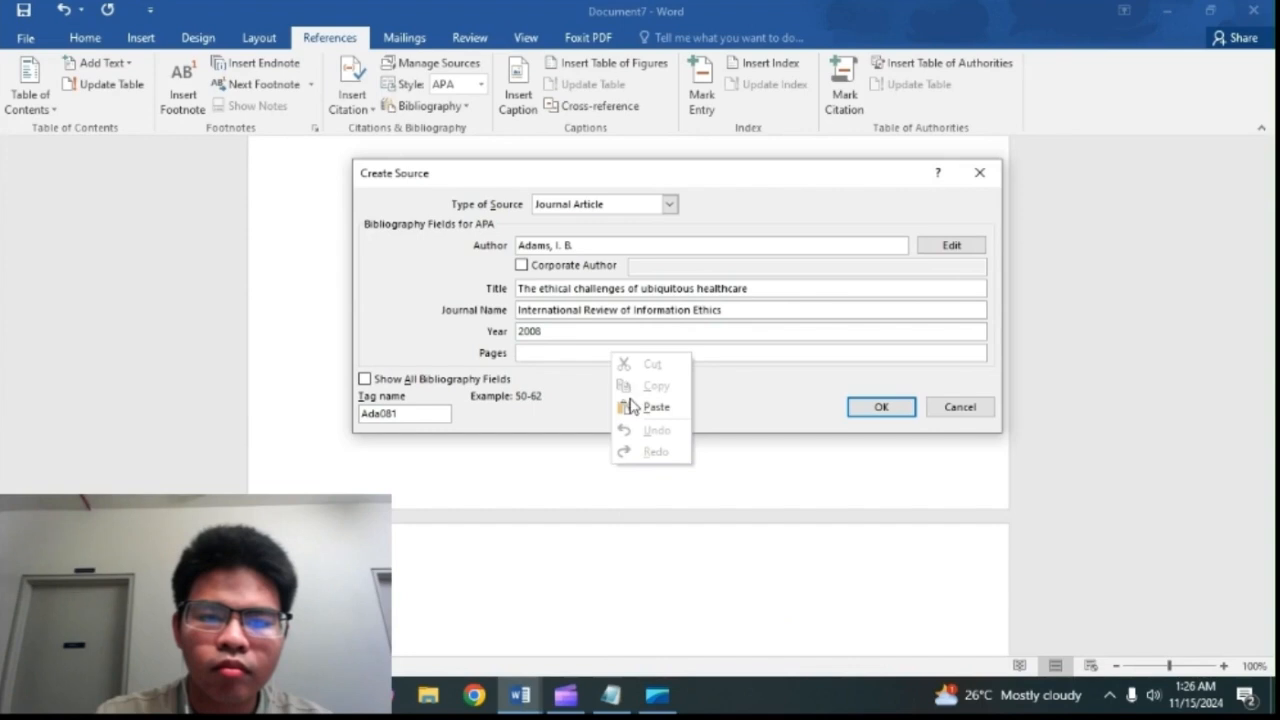
{"action": "left_click", "coordinate": [631, 405]}
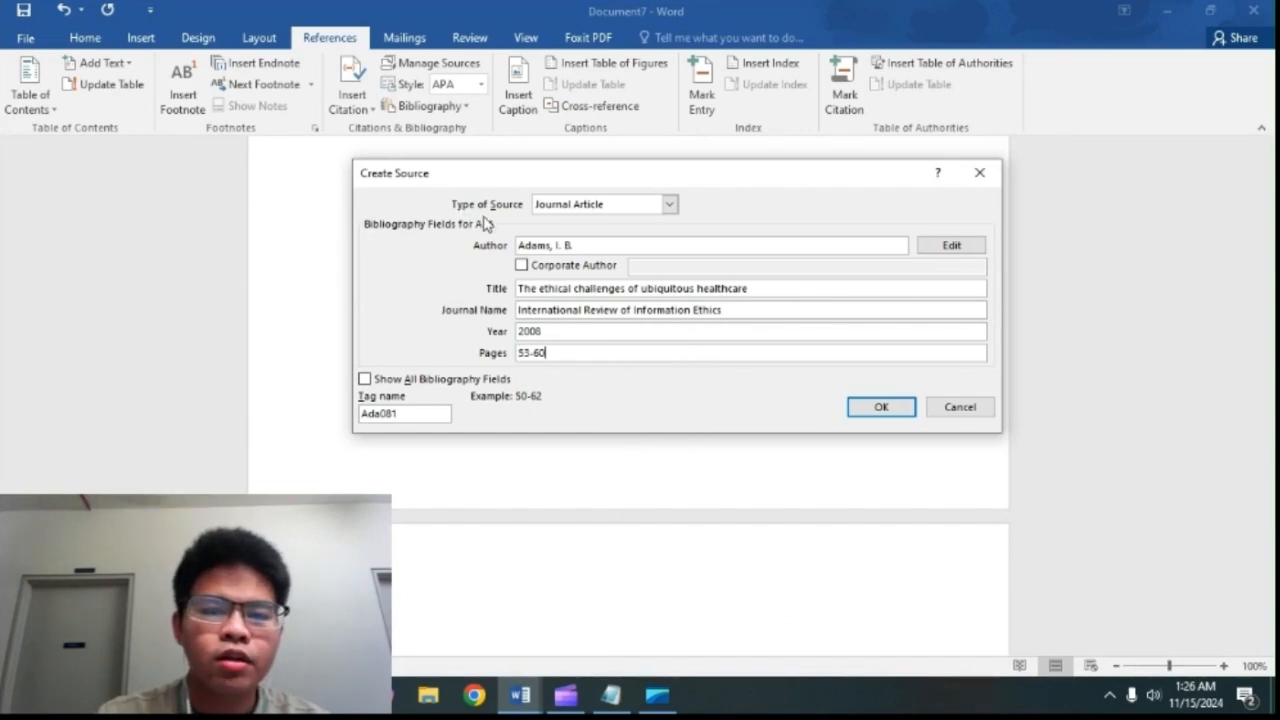
{"action": "left_click", "coordinate": [868, 410]}
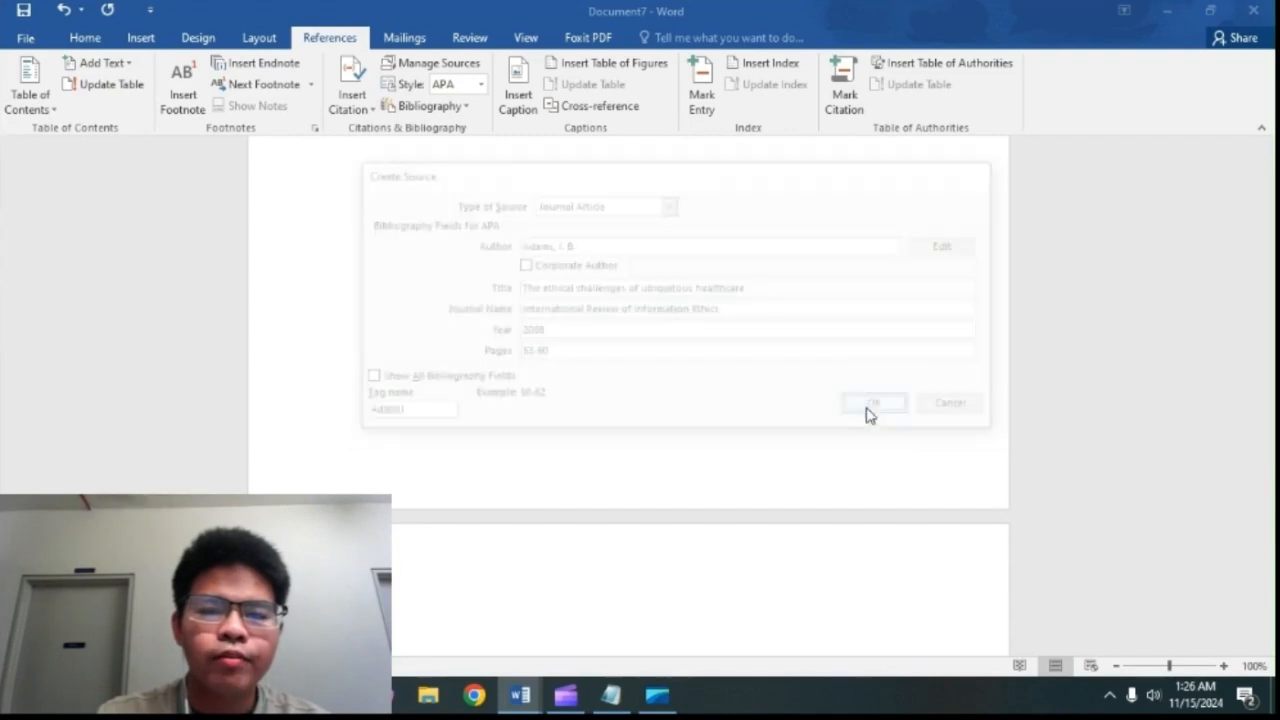
Step: Delete the inserted in-text citation from the blank last page
{"action": "scroll", "coordinate": [871, 417], "scroll_direction": "down", "scroll_amount": 4}
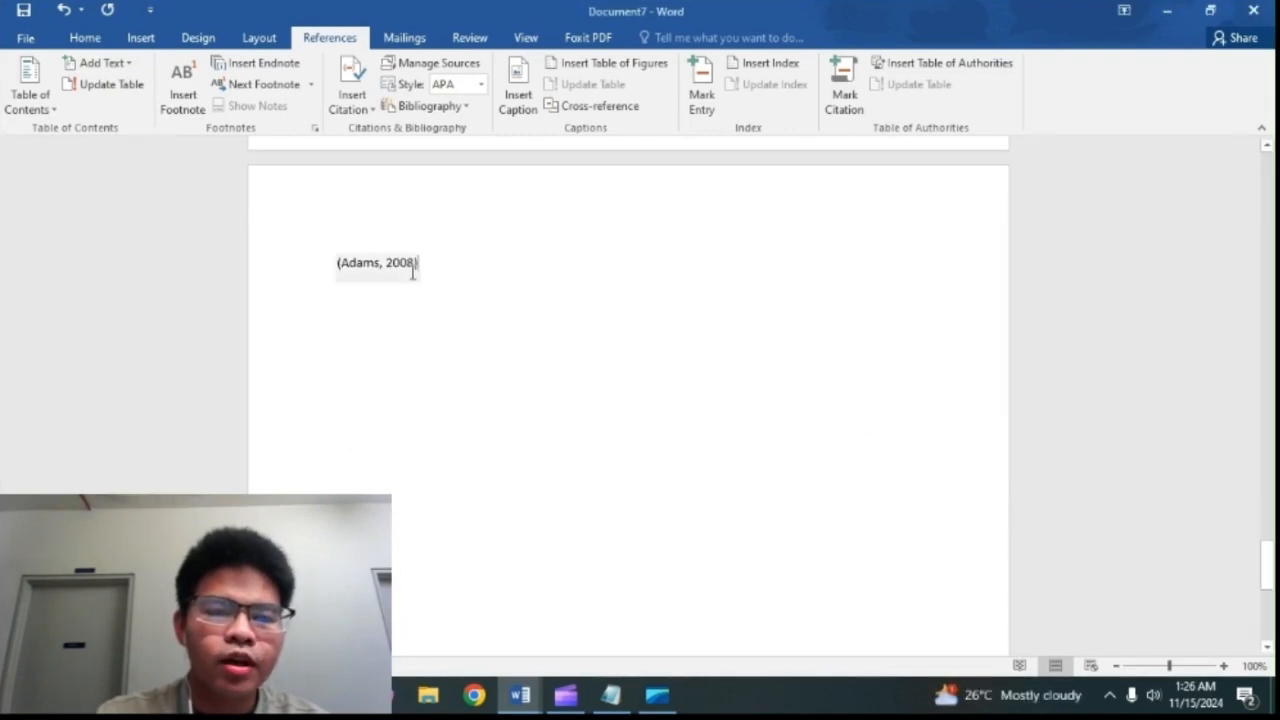
{"action": "left_click", "coordinate": [456, 272]}
{"action": "left_click_drag", "start_coordinate": [439, 265], "coordinate": [316, 282]}
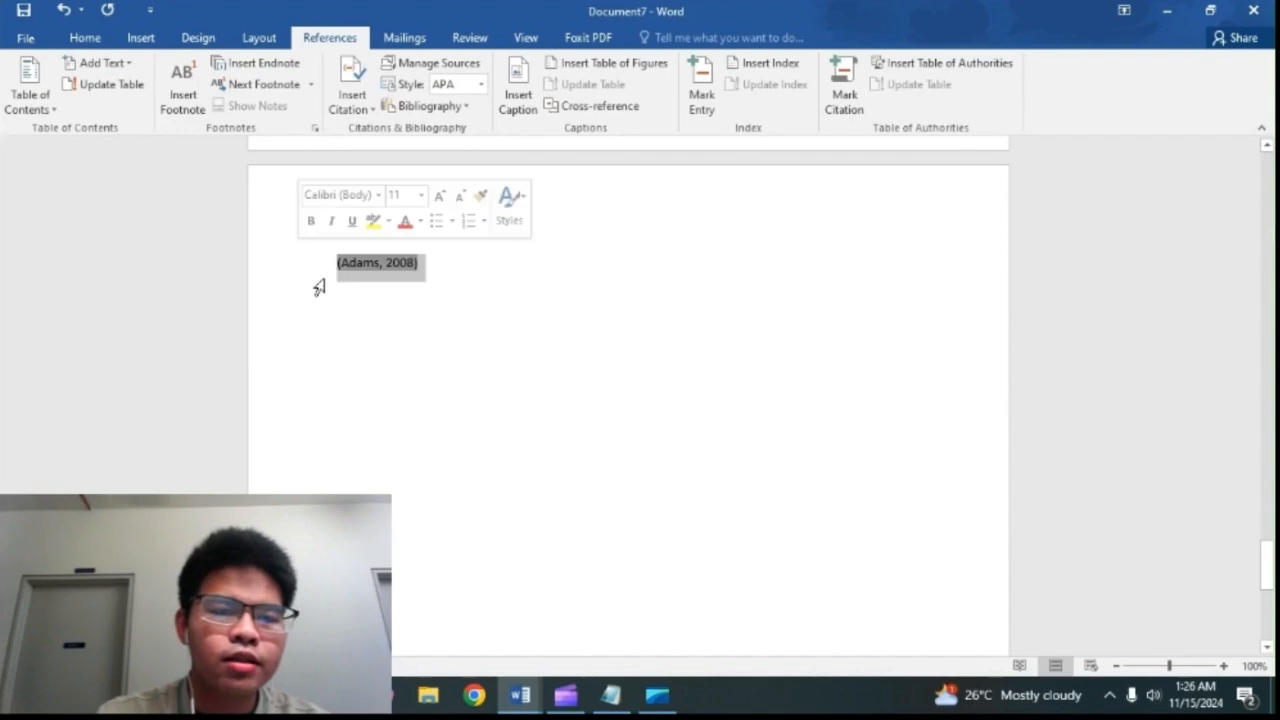
{"action": "key", "text": "Delete"}
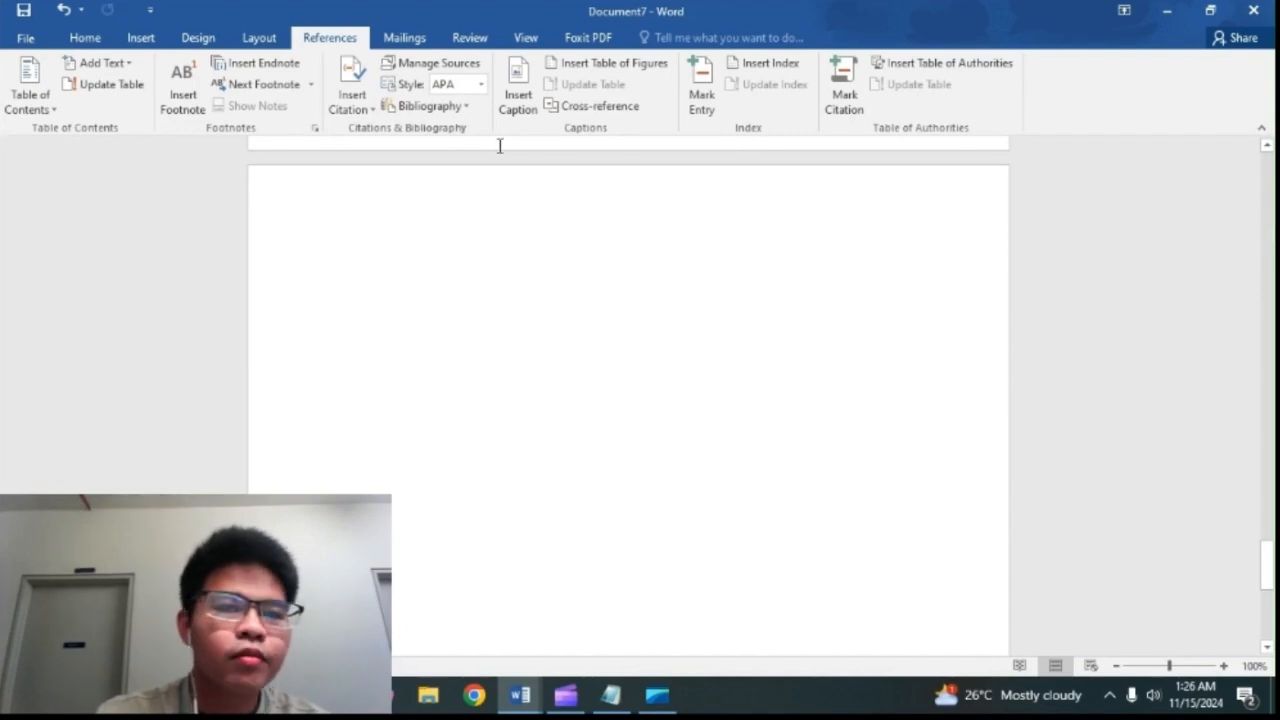
Step: Start another new citation source for reference 2, keeping Journal Article as its type
{"action": "left_click", "coordinate": [345, 79]}
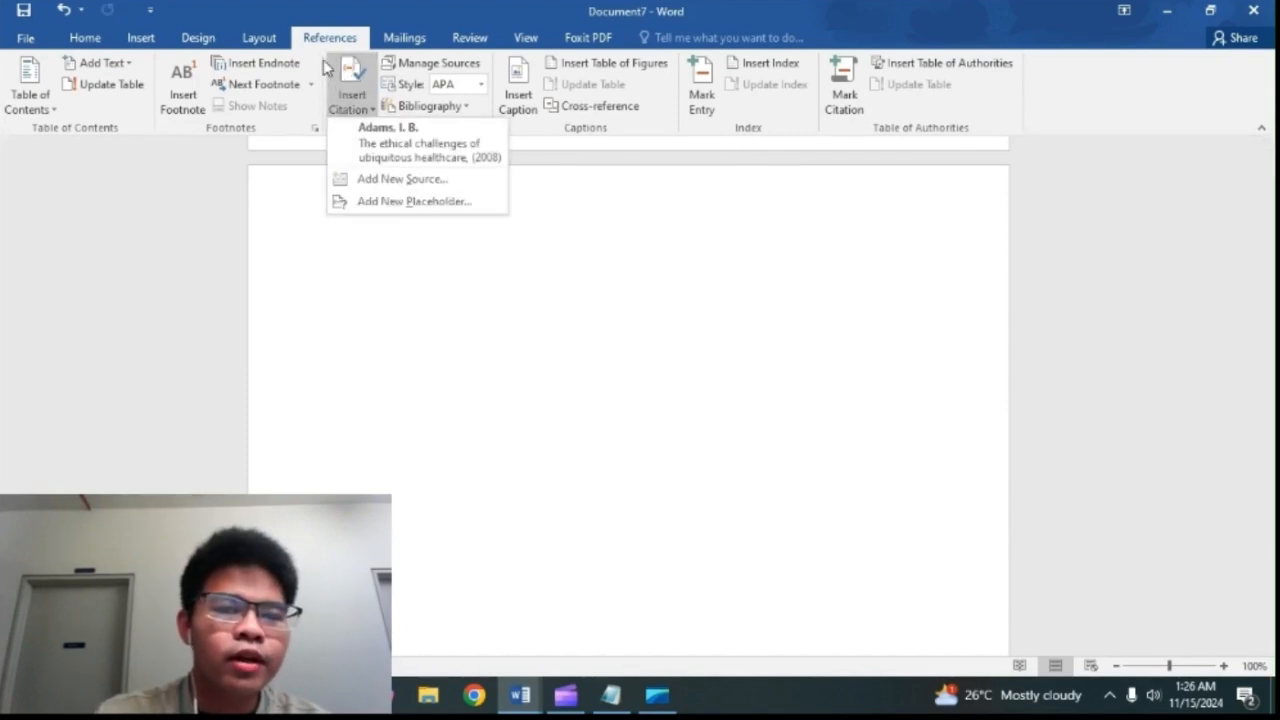
{"action": "left_click", "coordinate": [369, 180]}
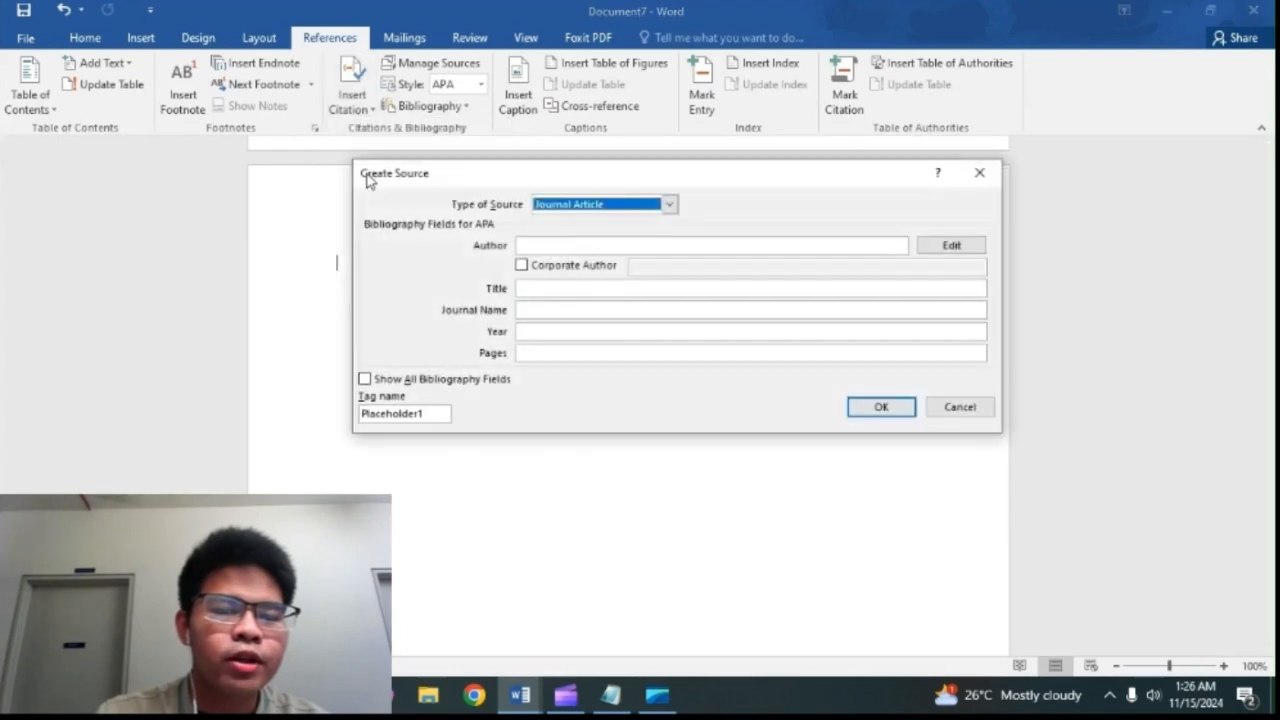
{"action": "left_click", "coordinate": [692, 240]}
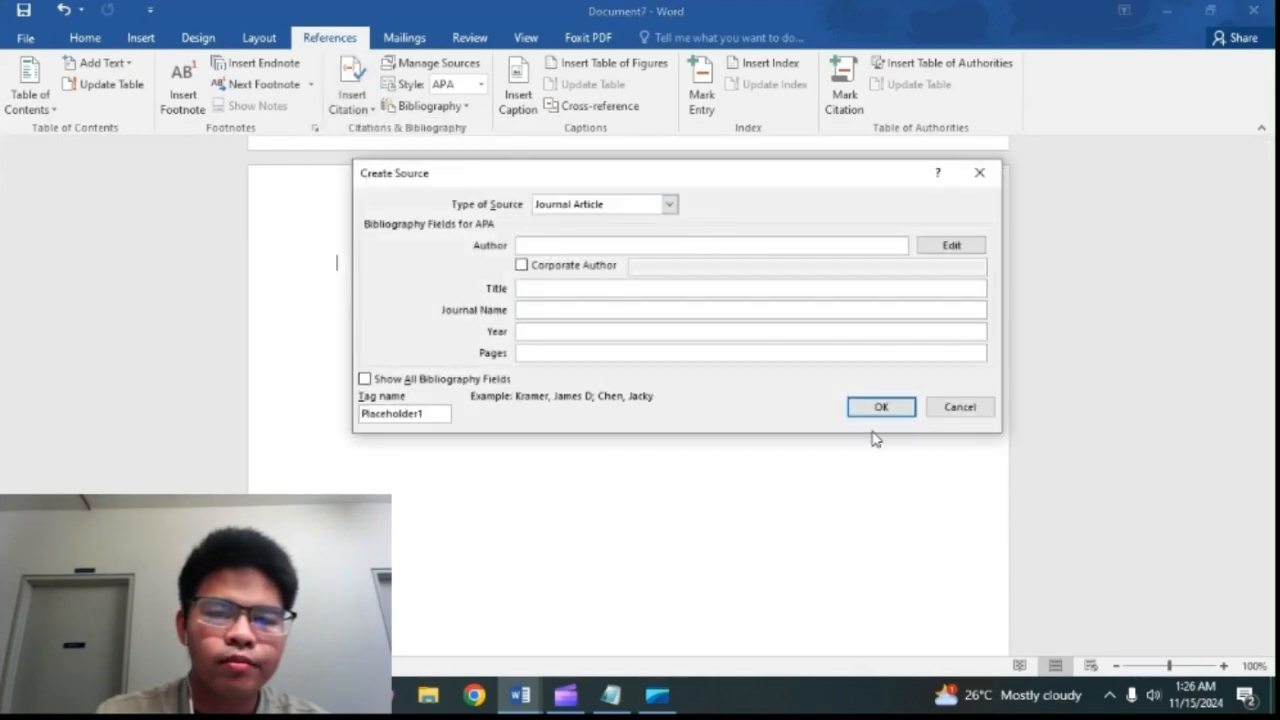
Step: Copy the author's name of reference 2 from the Notepad notes into the Author field of the new source
{"action": "left_click", "coordinate": [611, 697]}
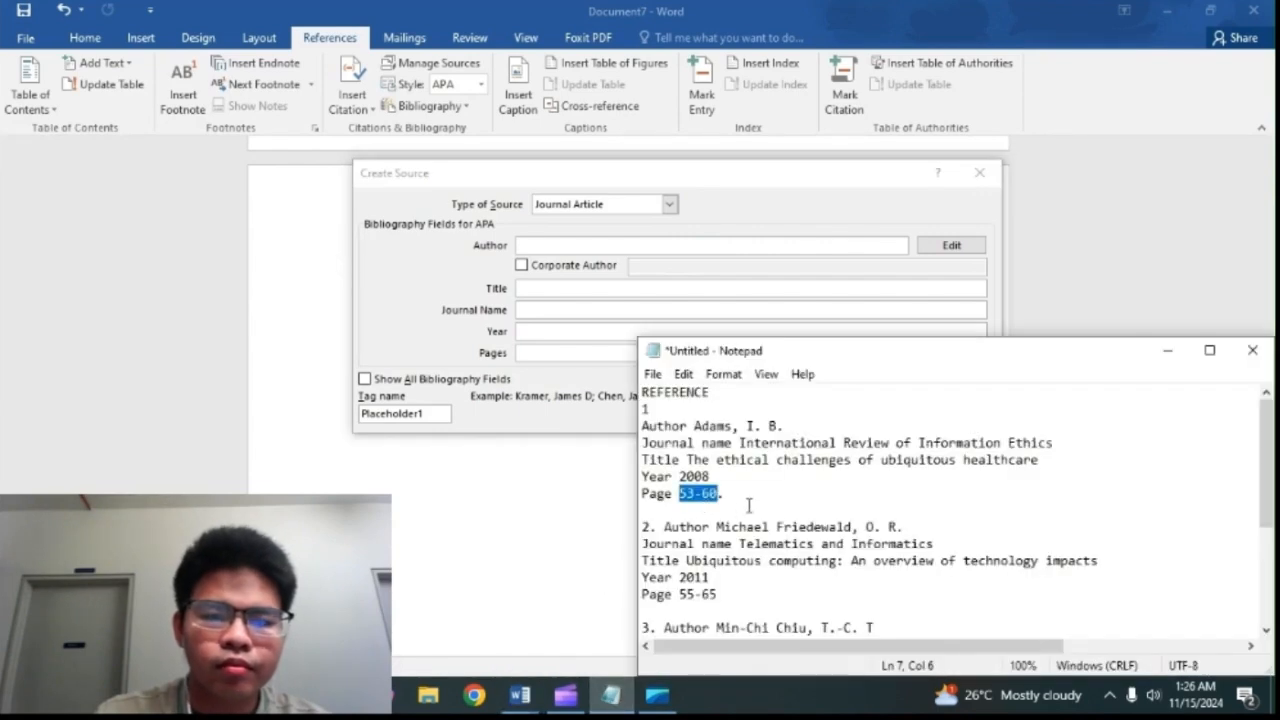
{"action": "scroll", "coordinate": [748, 506], "scroll_direction": "down", "scroll_amount": 1}
{"action": "left_click_drag", "start_coordinate": [713, 479], "coordinate": [900, 473]}
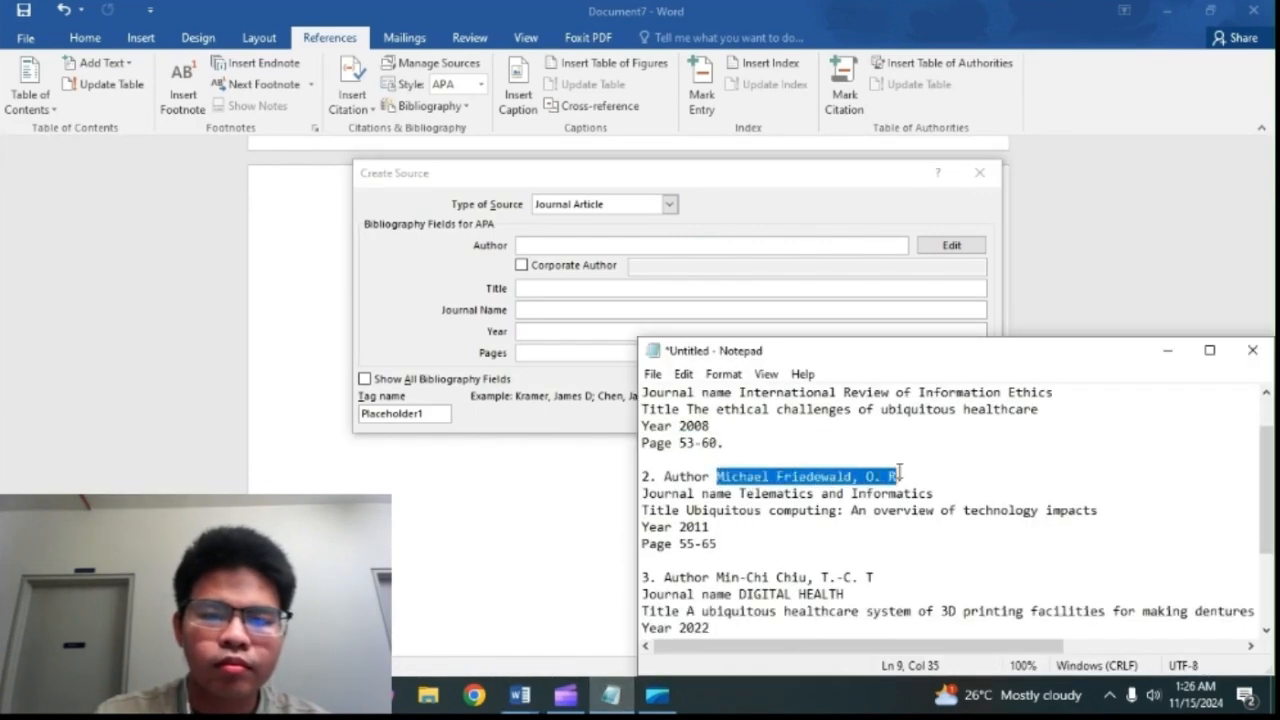
{"action": "right_click", "coordinate": [897, 476]}
{"action": "left_click", "coordinate": [926, 251]}
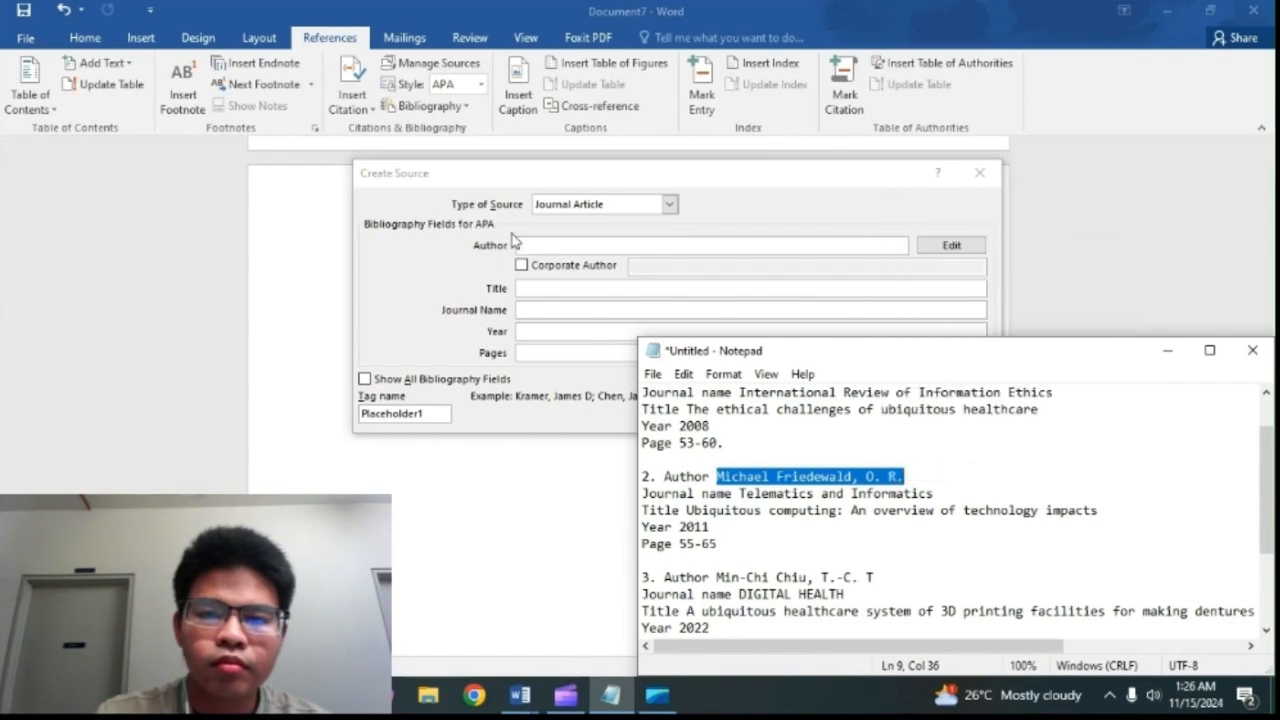
{"action": "left_click", "coordinate": [527, 244]}
{"action": "right_click", "coordinate": [527, 244]}
{"action": "left_click", "coordinate": [571, 298]}
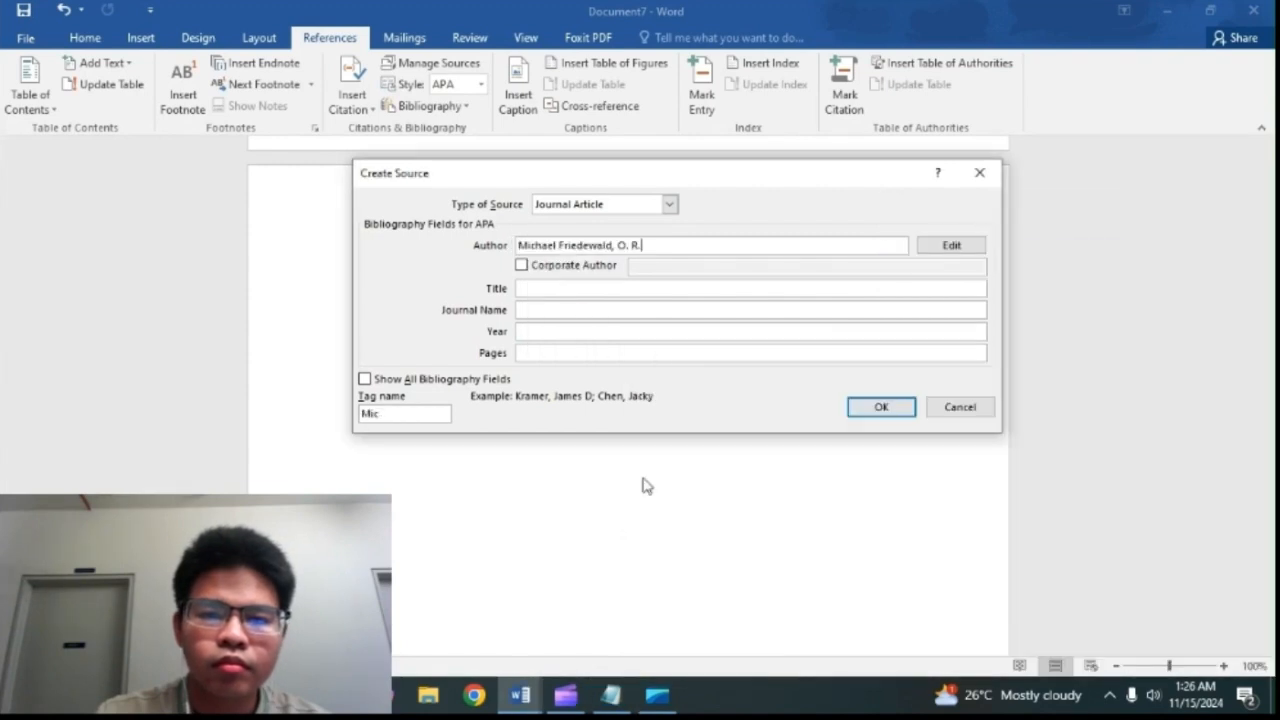
Step: Copy the journal name Telematics and Informatics from the Notepad notes into the source's Journal Name field
{"action": "left_click", "coordinate": [611, 694]}
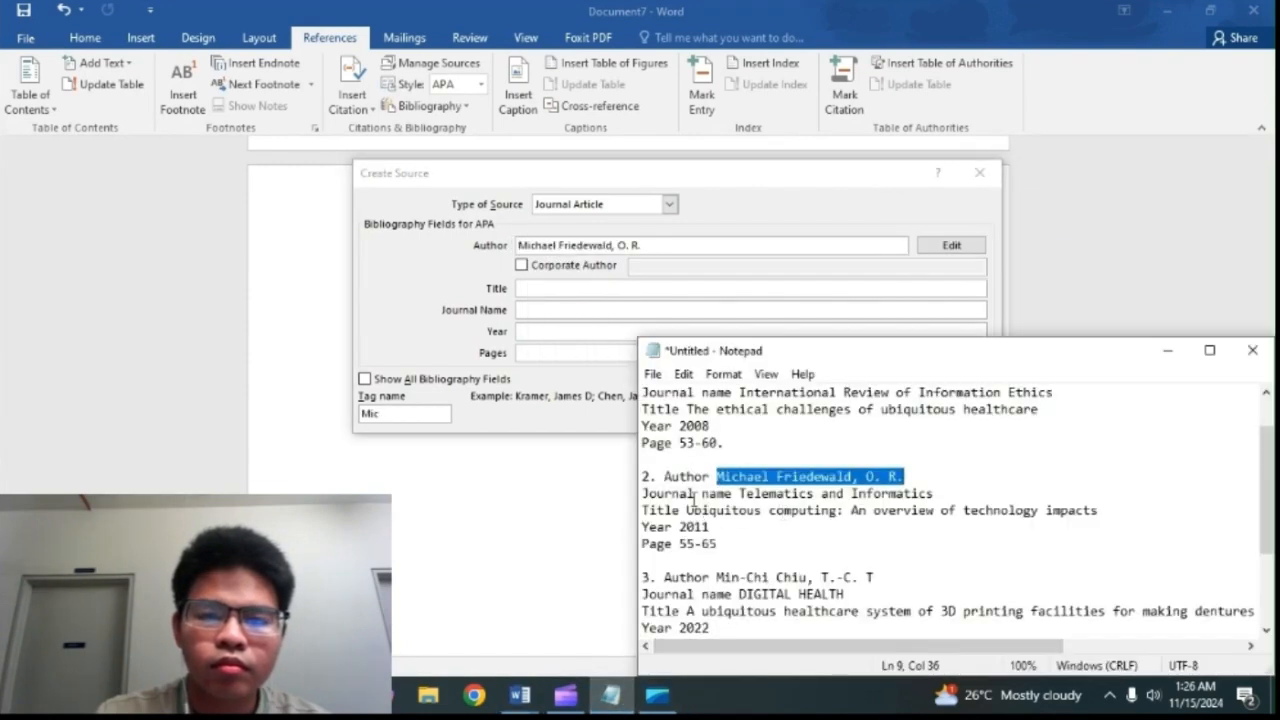
{"action": "left_click_drag", "start_coordinate": [739, 493], "coordinate": [960, 490]}
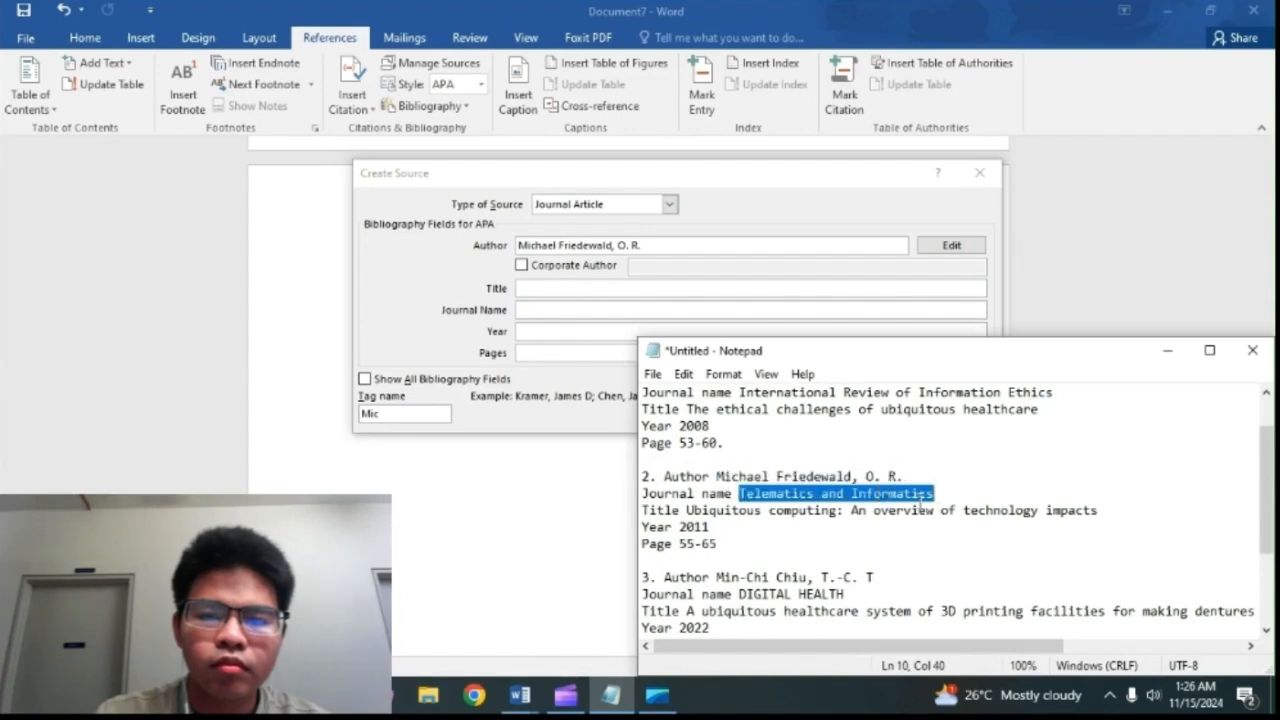
{"action": "right_click", "coordinate": [922, 500]}
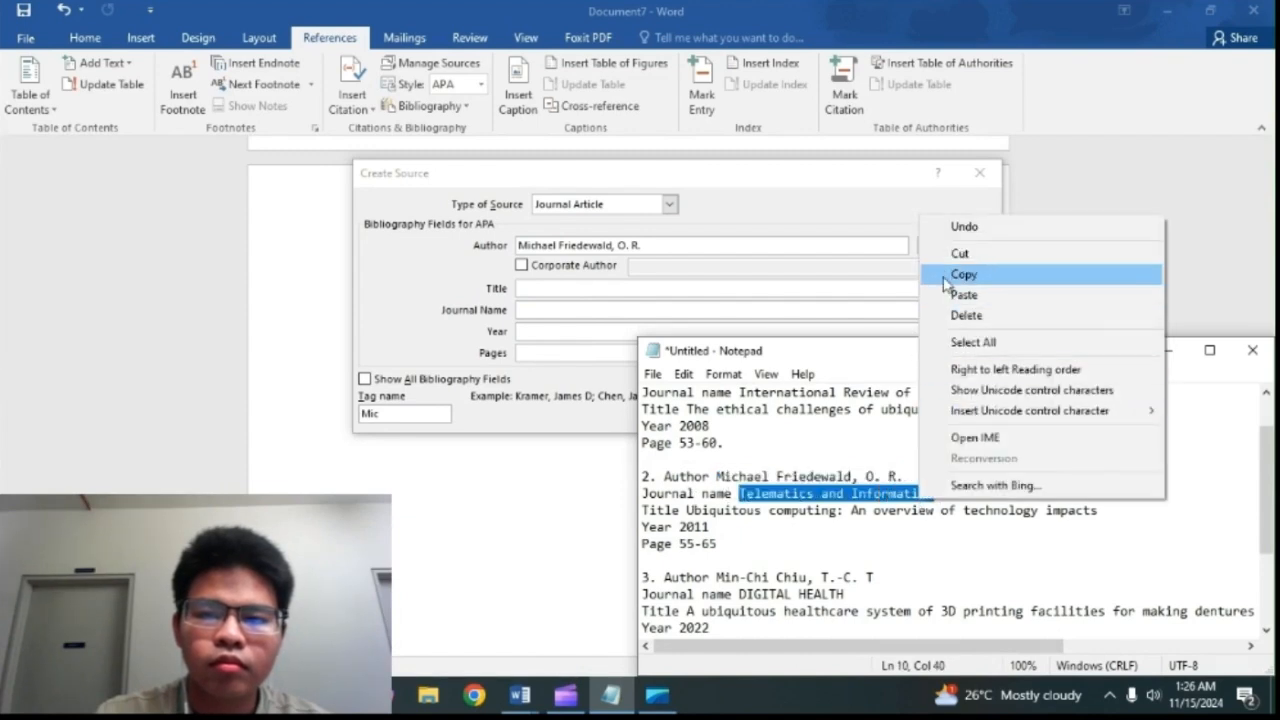
{"action": "left_click", "coordinate": [935, 273]}
{"action": "left_click", "coordinate": [579, 290]}
{"action": "right_click", "coordinate": [579, 290]}
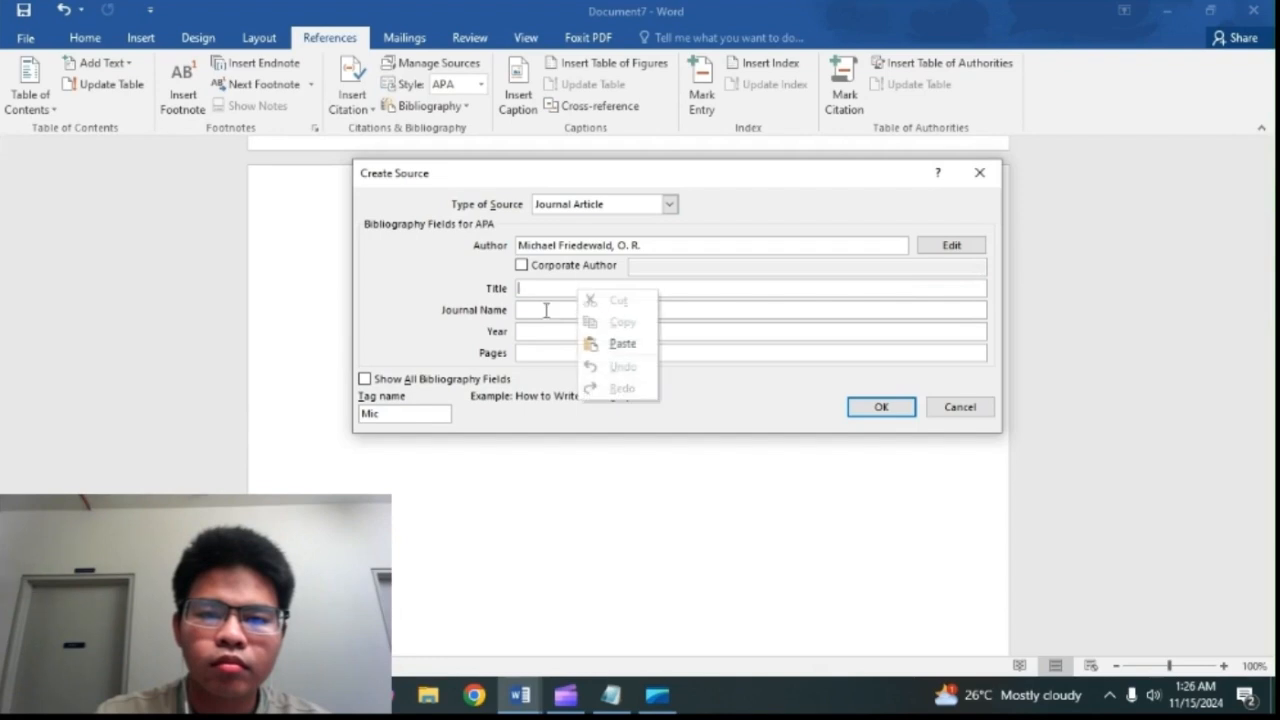
{"action": "left_click", "coordinate": [546, 310]}
{"action": "right_click", "coordinate": [552, 312]}
{"action": "left_click", "coordinate": [596, 366]}
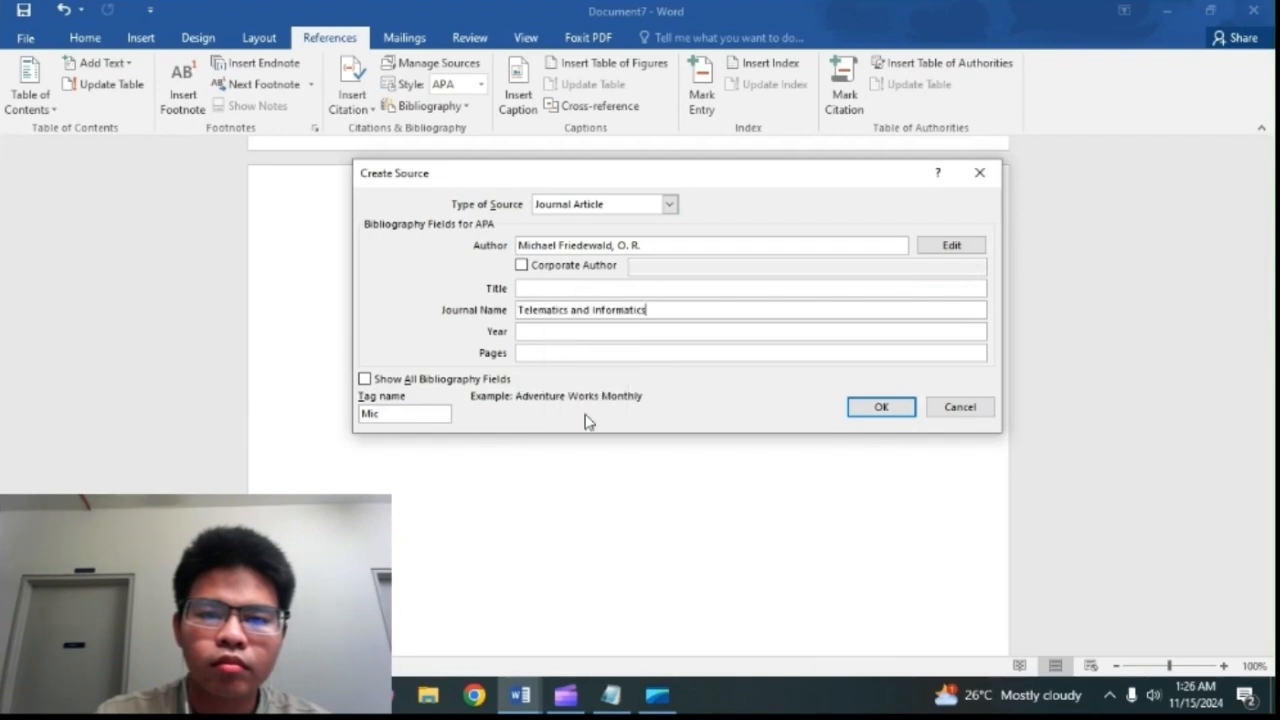
Step: Copy the title Ubiquitous computing: An overview of technology impacts from the Notepad notes into the source's Title field
{"action": "left_click", "coordinate": [627, 695]}
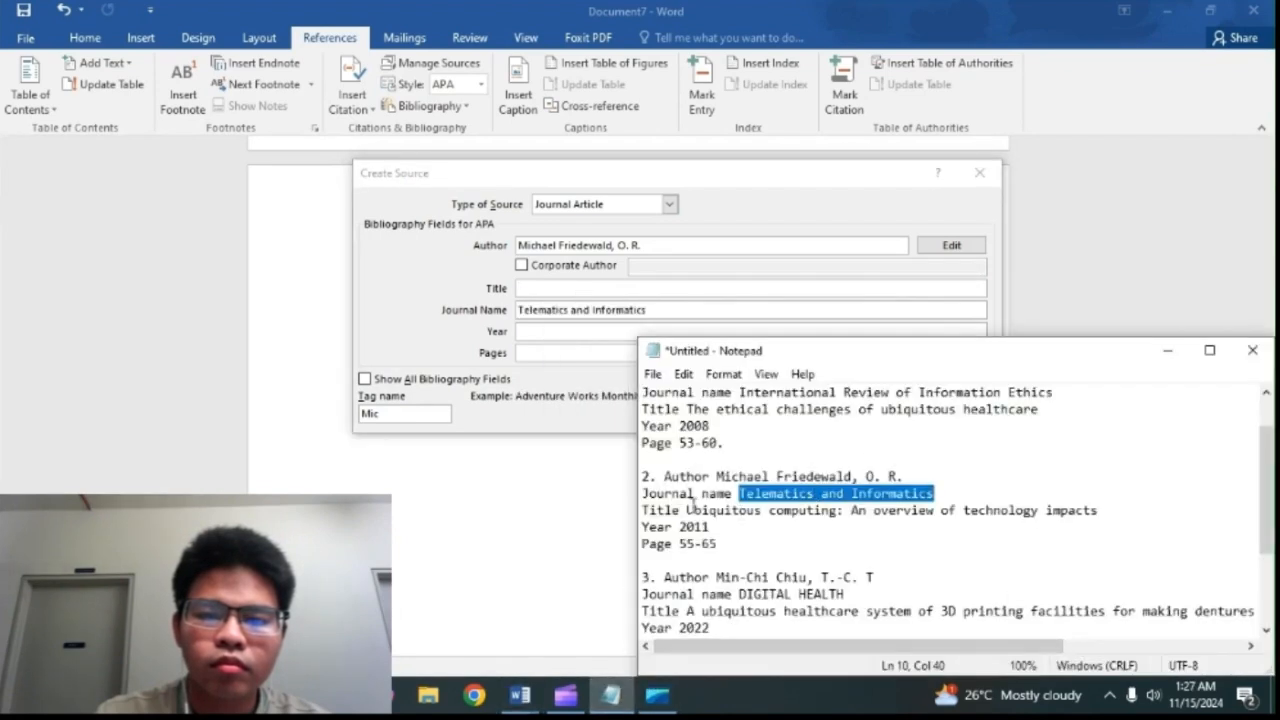
{"action": "left_click_drag", "start_coordinate": [686, 510], "coordinate": [1142, 516]}
{"action": "right_click", "coordinate": [1053, 514]}
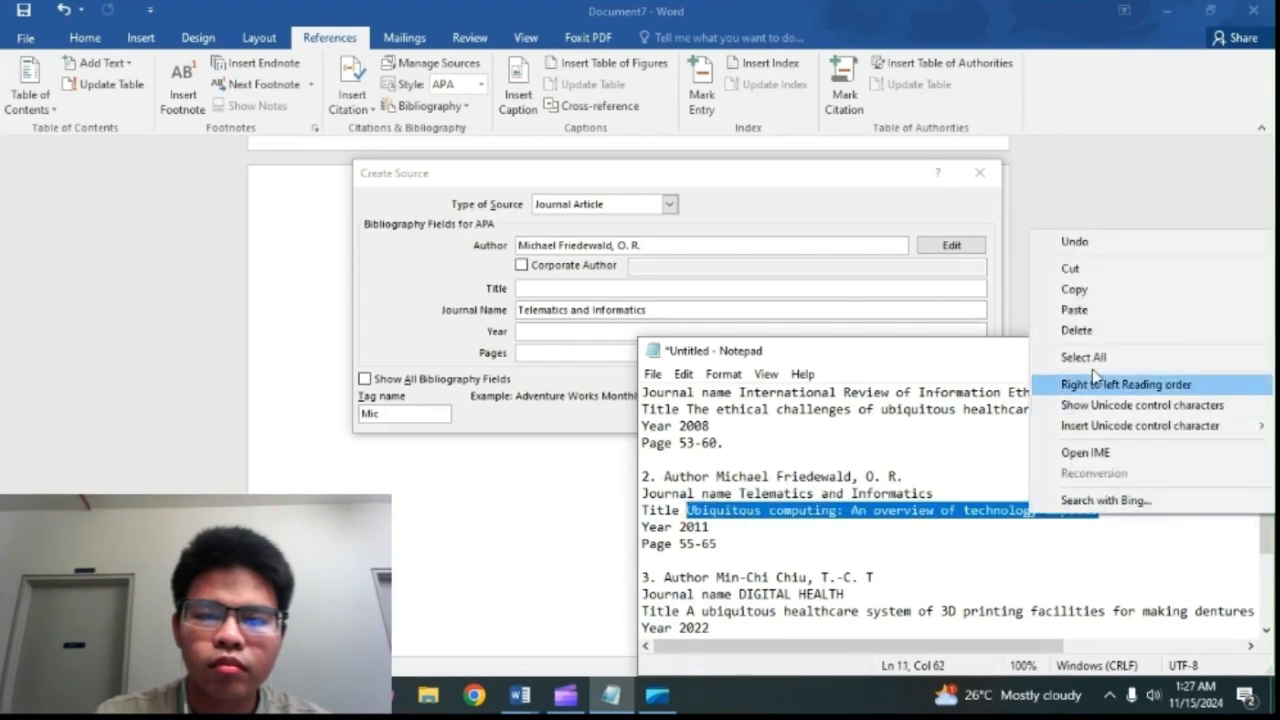
{"action": "left_click", "coordinate": [1082, 289]}
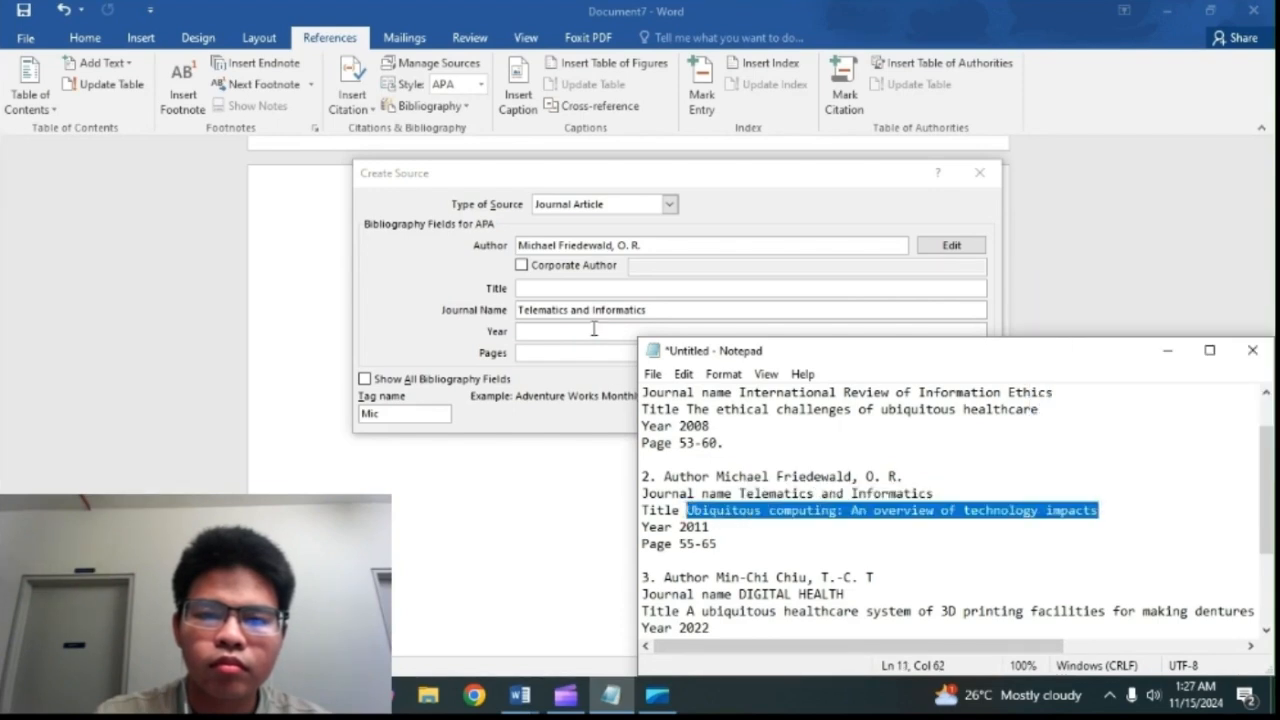
{"action": "left_click", "coordinate": [600, 290]}
{"action": "right_click", "coordinate": [612, 296]}
{"action": "left_click", "coordinate": [622, 355]}
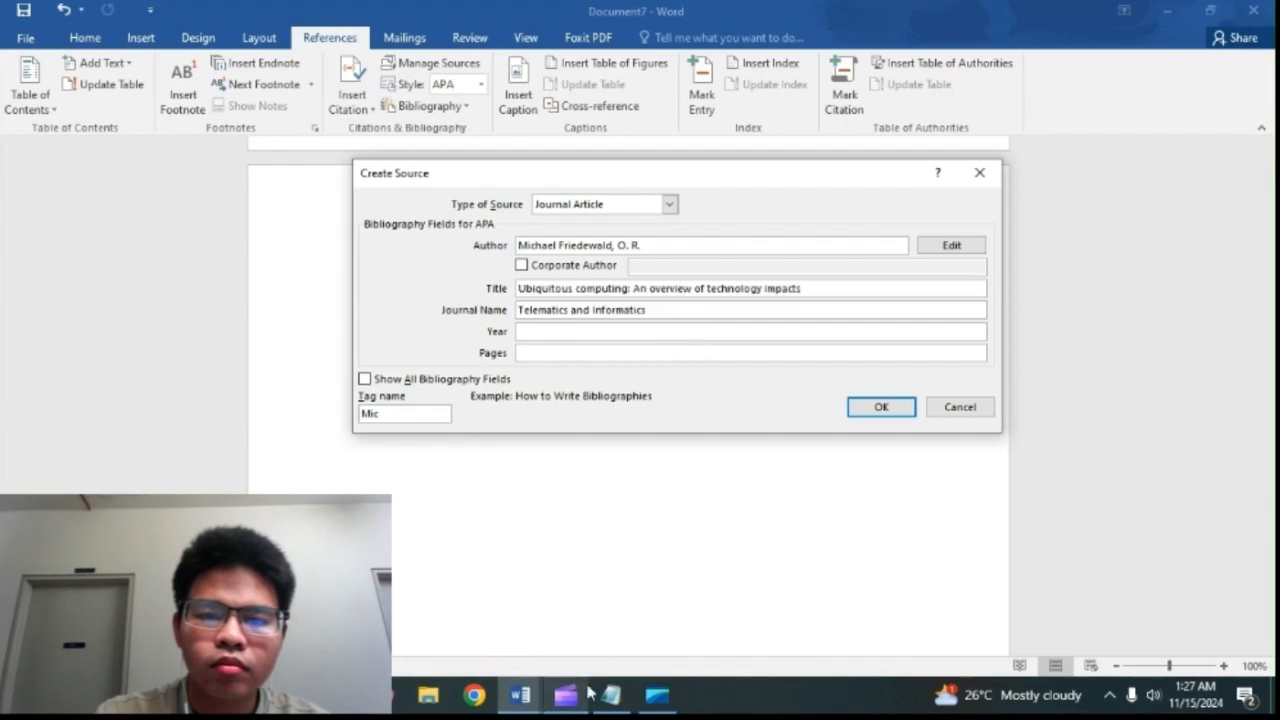
Step: Copy the year 2011 of reference 2 from the Notepad notes into the source's Year field
{"action": "left_click", "coordinate": [611, 694]}
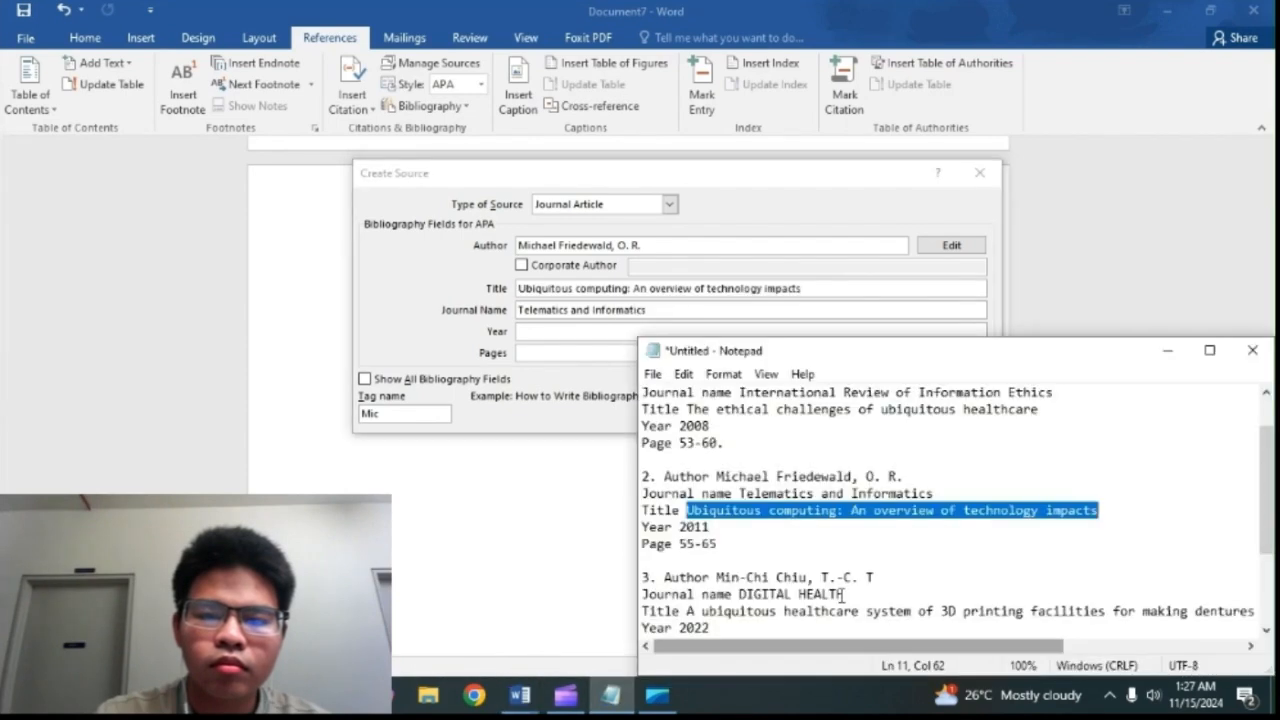
{"action": "left_click_drag", "start_coordinate": [681, 527], "coordinate": [709, 527]}
{"action": "right_click", "coordinate": [709, 527]}
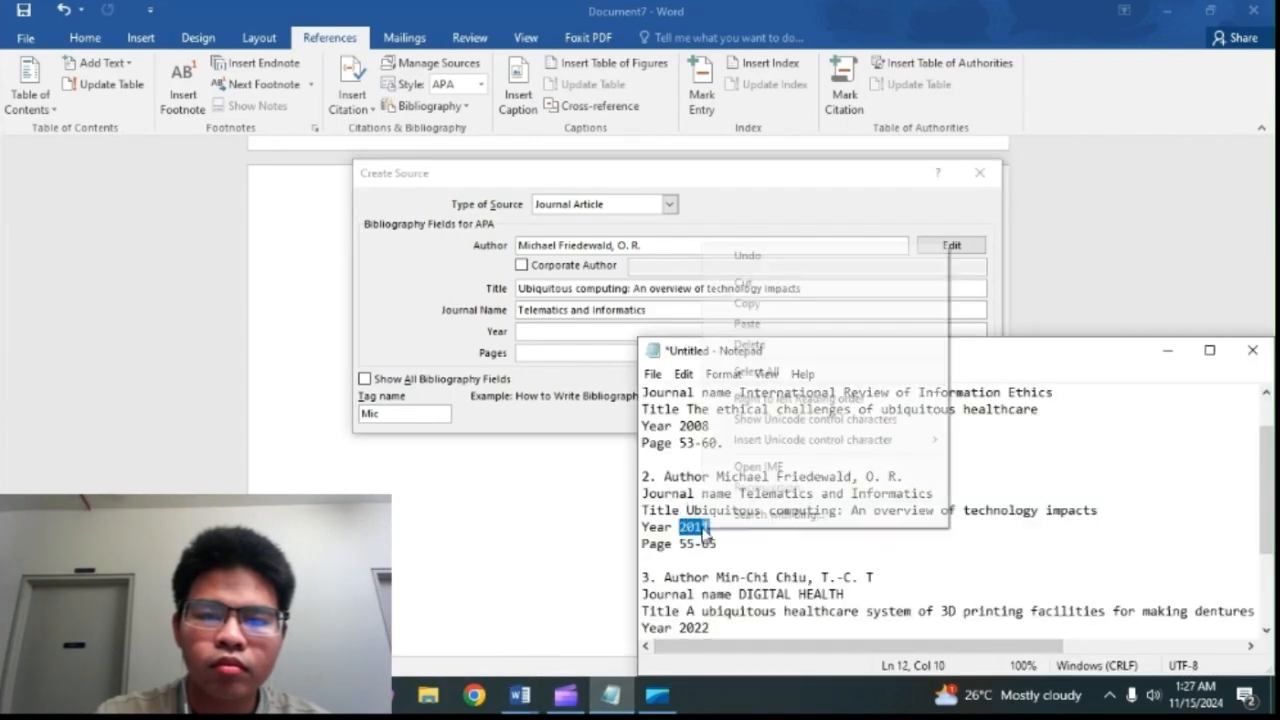
{"action": "left_click", "coordinate": [790, 304]}
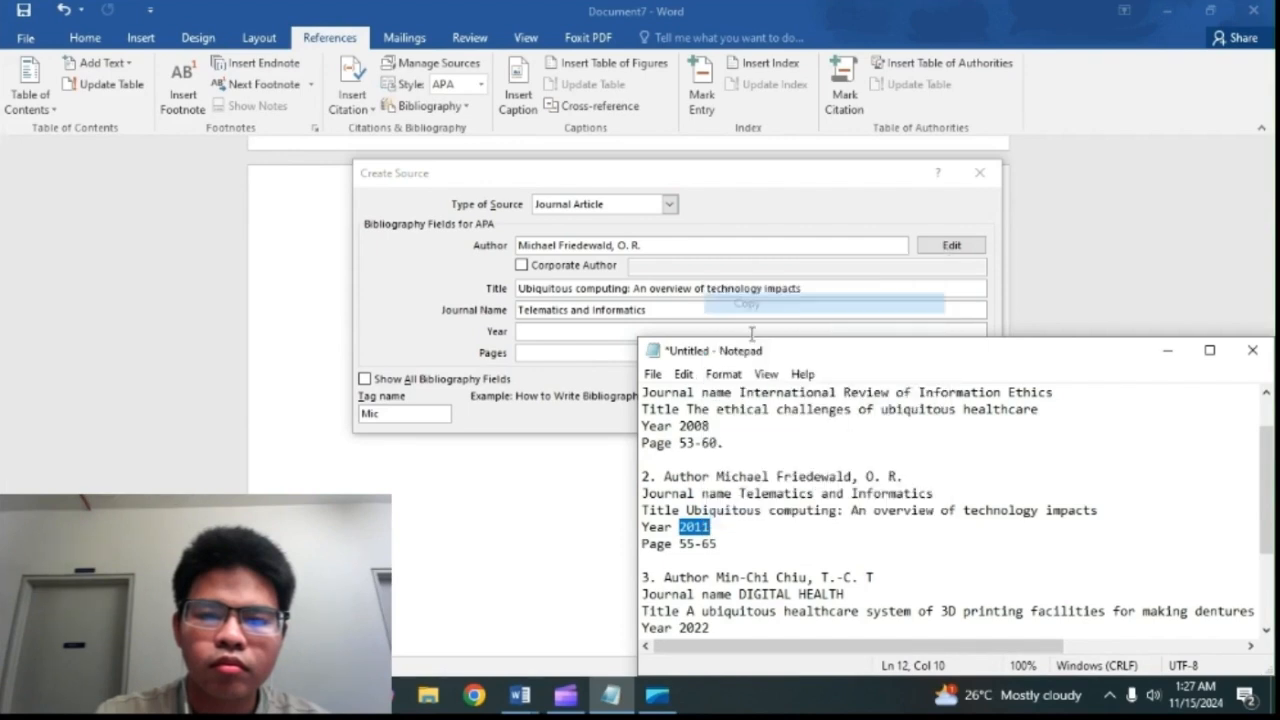
{"action": "left_click", "coordinate": [632, 332]}
{"action": "right_click", "coordinate": [635, 332]}
{"action": "left_click", "coordinate": [679, 385]}
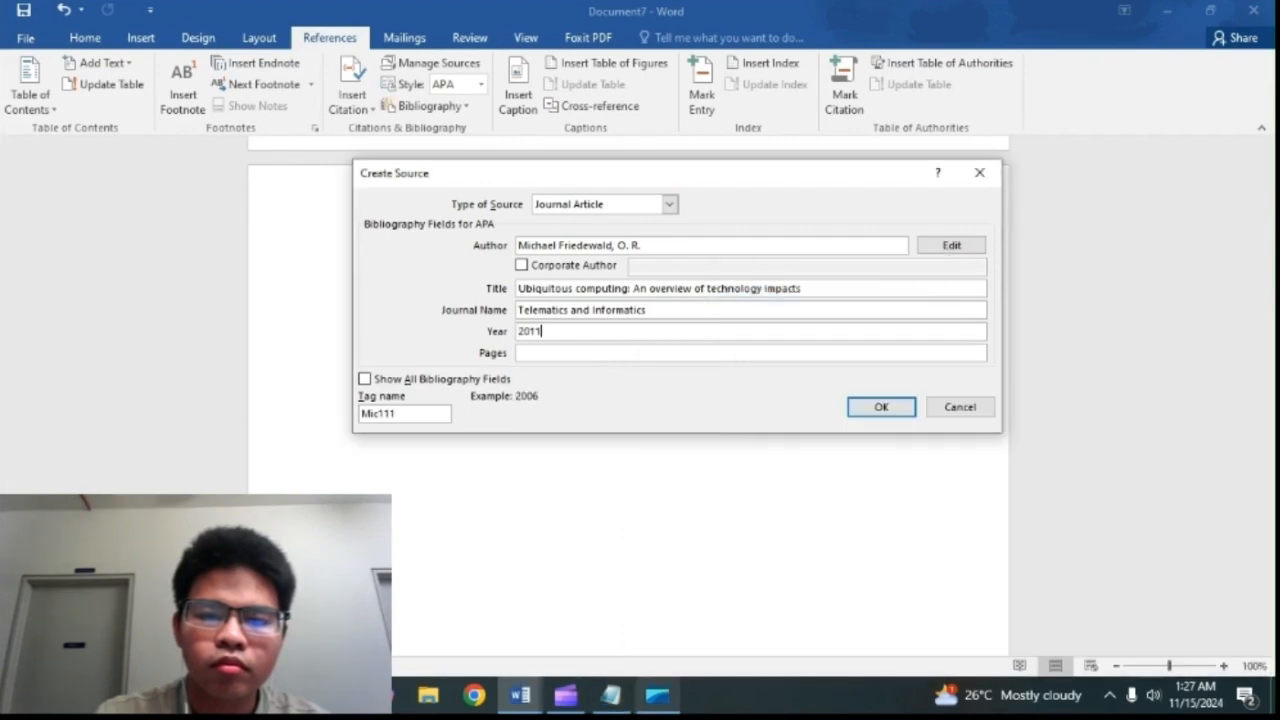
Step: Copy the page range 55-65 of reference 2 from the Notepad notes into the source's Pages field and save the source
{"action": "left_click", "coordinate": [611, 695]}
{"action": "left_click_drag", "start_coordinate": [715, 546], "coordinate": [679, 540]}
{"action": "right_click", "coordinate": [685, 543]}
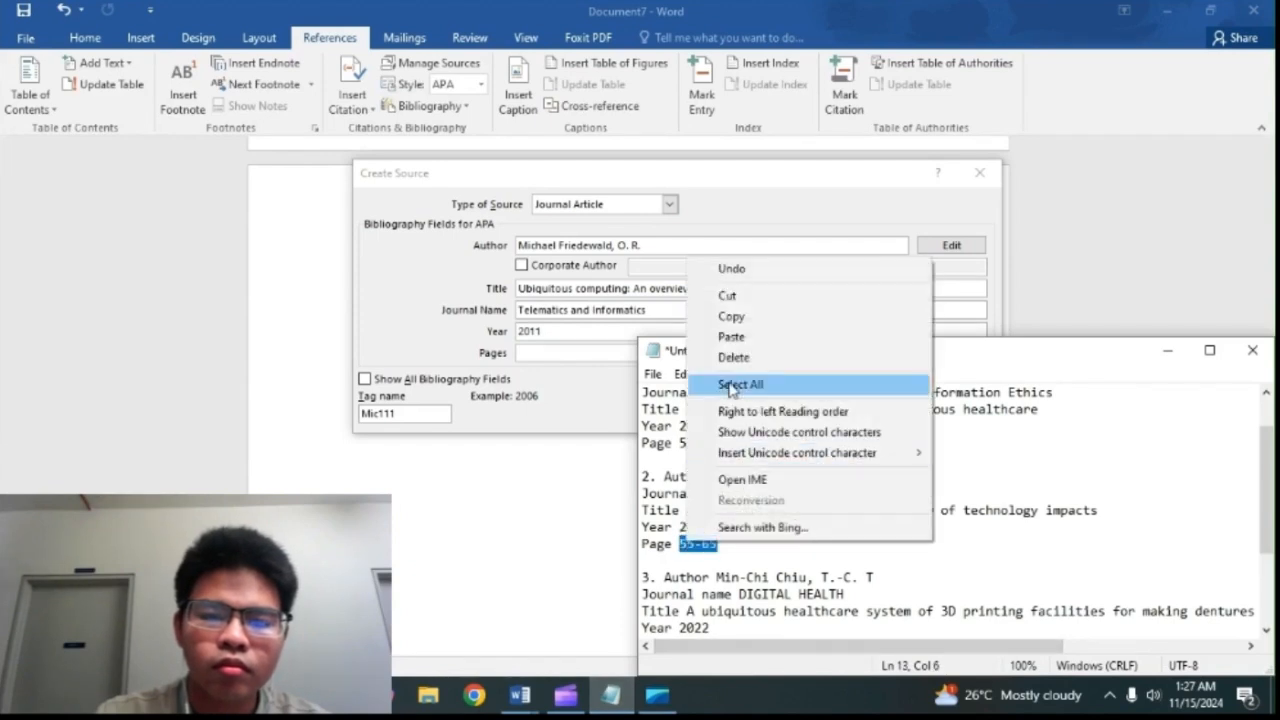
{"action": "left_click", "coordinate": [735, 316]}
{"action": "left_click", "coordinate": [599, 380]}
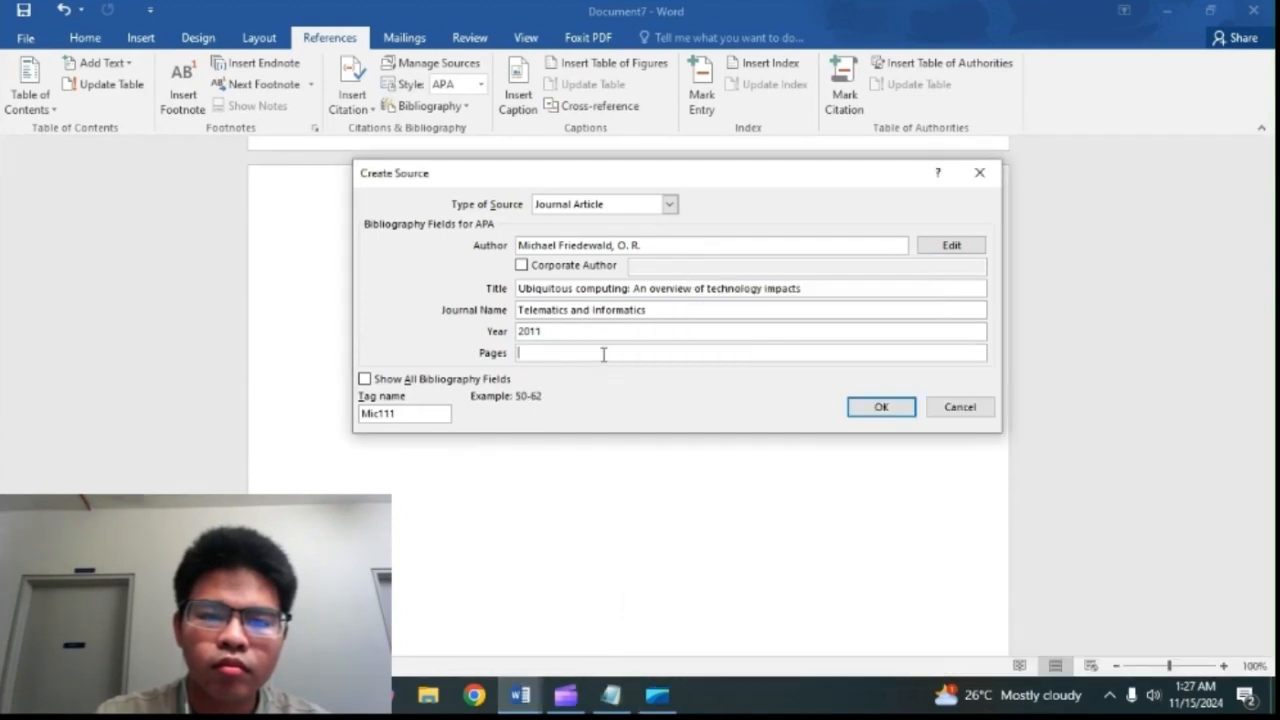
{"action": "right_click", "coordinate": [603, 354]}
{"action": "left_click", "coordinate": [626, 405]}
{"action": "left_click", "coordinate": [900, 415]}
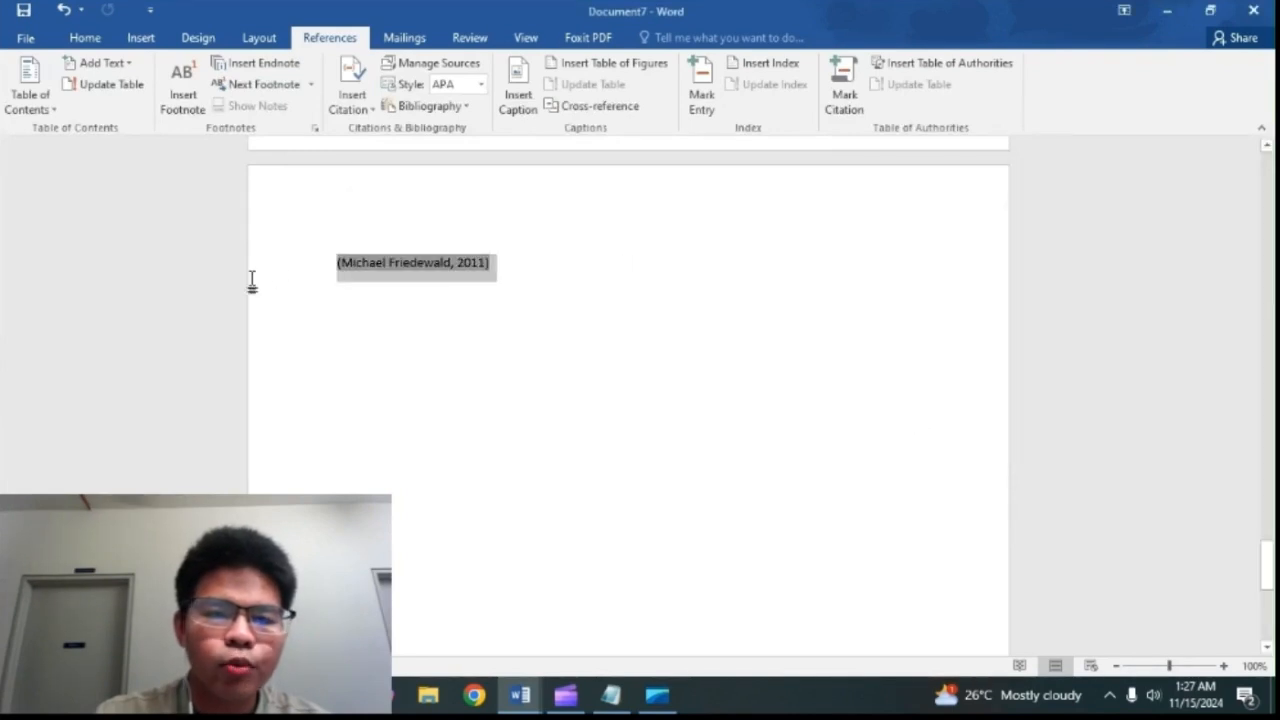
Step: Delete the in-text citation on the last page and insert the built-in Bibliography list in its place
{"action": "left_click", "coordinate": [250, 283]}
{"action": "key", "text": "Delete"}
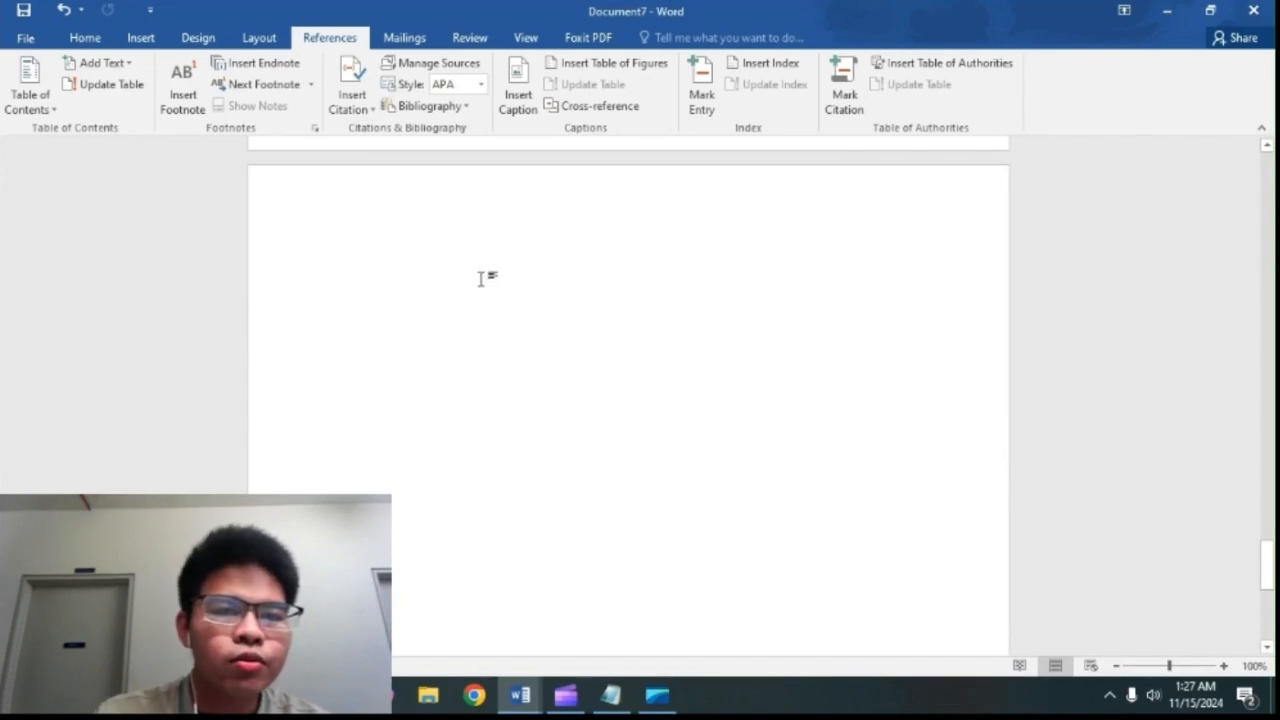
{"action": "left_click", "coordinate": [431, 107]}
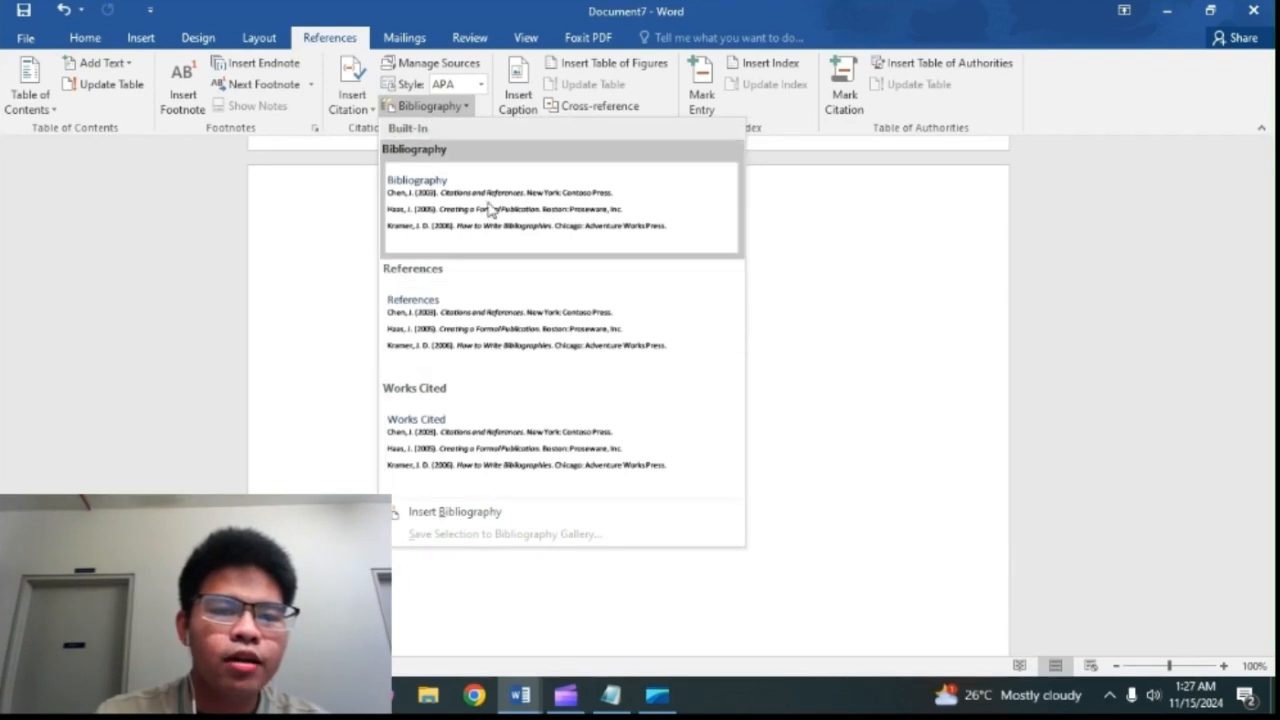
{"action": "left_click", "coordinate": [480, 210]}
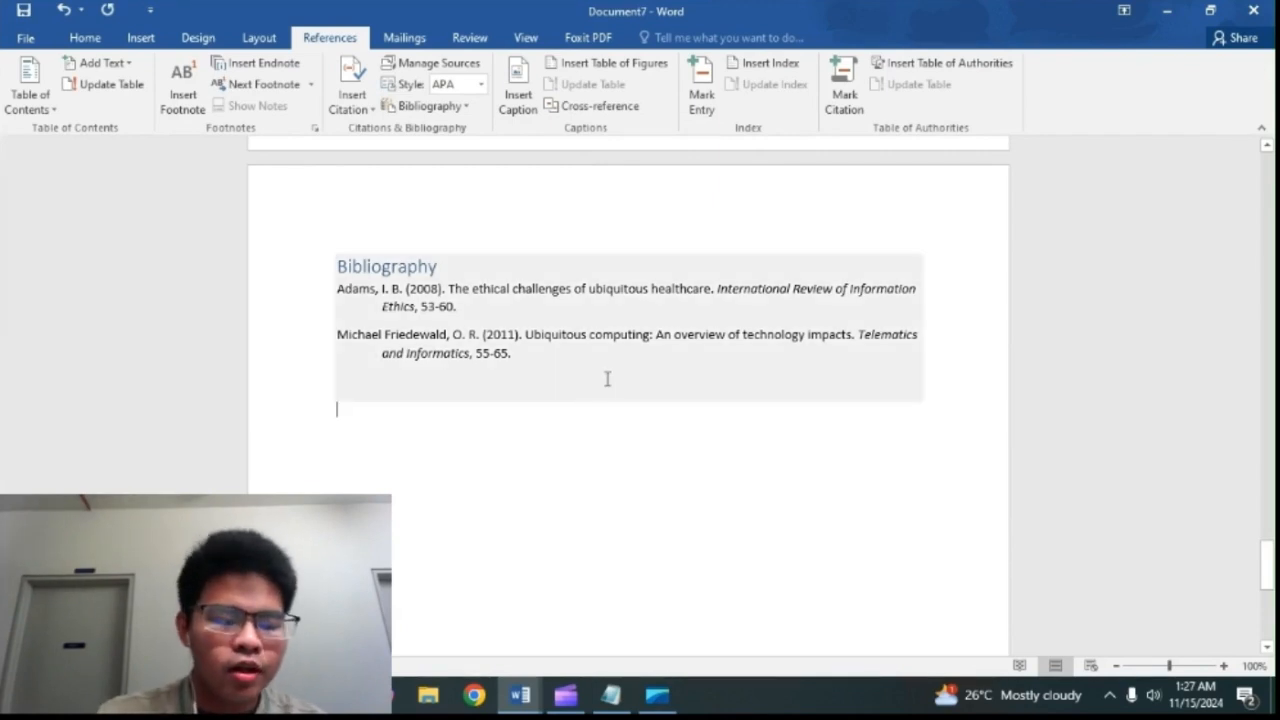
{"action": "left_click", "coordinate": [603, 505]}
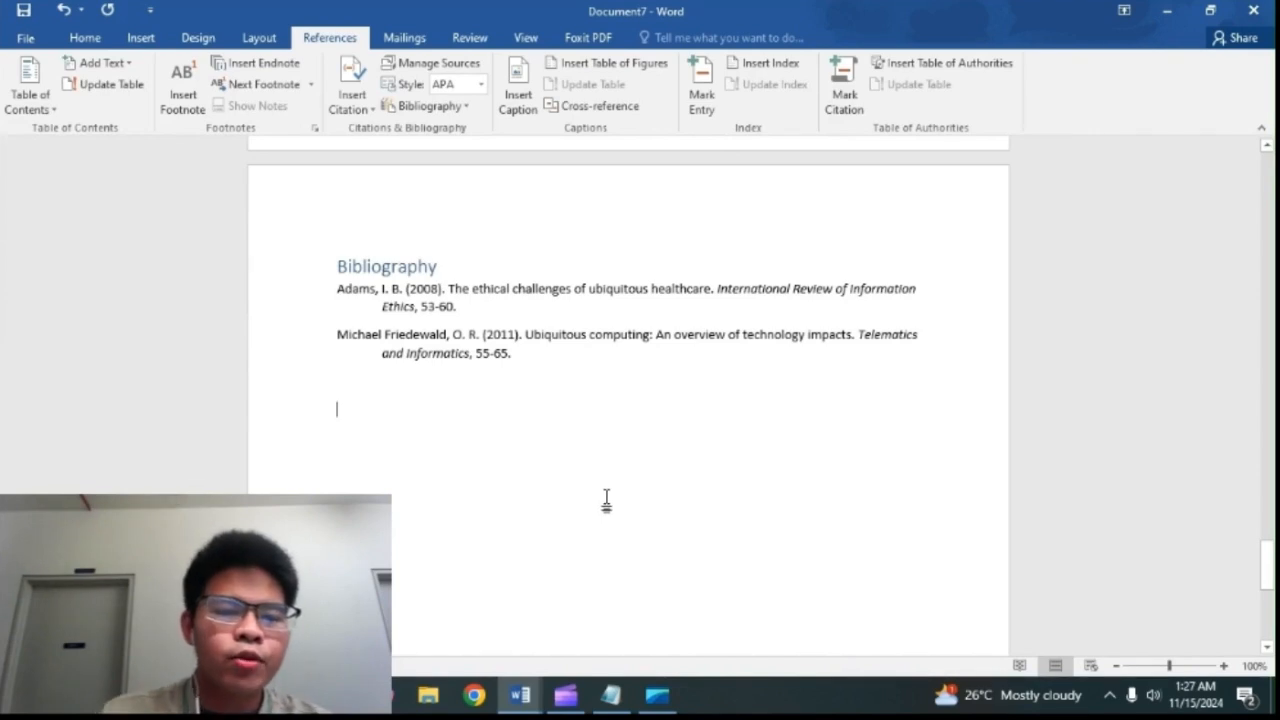
Step: Set the text of the whole document to the Calibri (Body) font at size 12
{"action": "left_click_drag", "start_coordinate": [515, 460], "coordinate": [255, 64]}
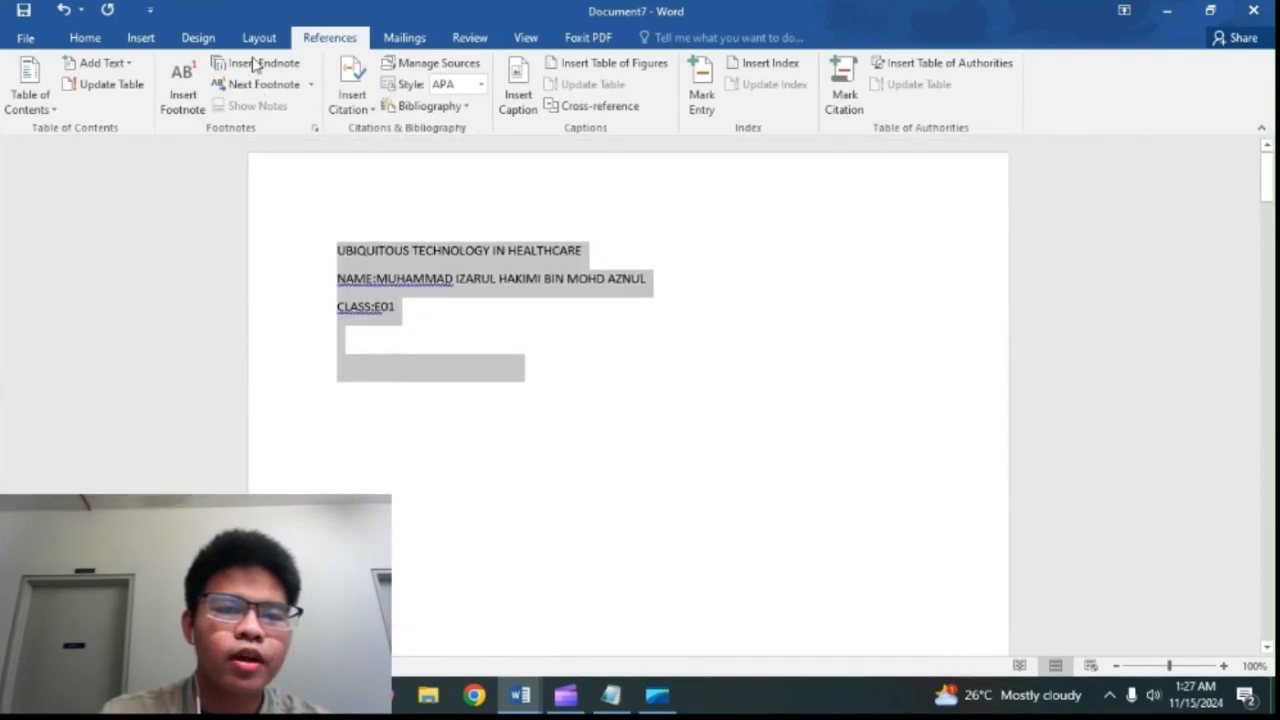
{"action": "left_click", "coordinate": [85, 37]}
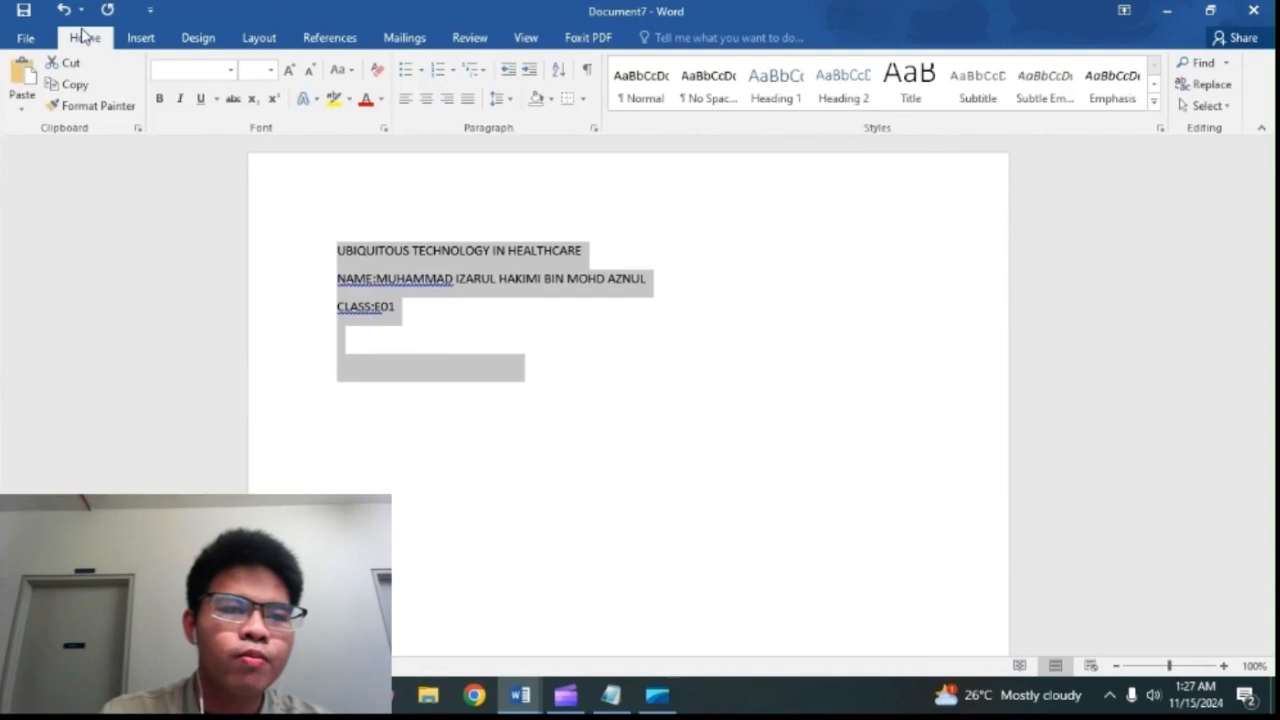
{"action": "left_click", "coordinate": [230, 70]}
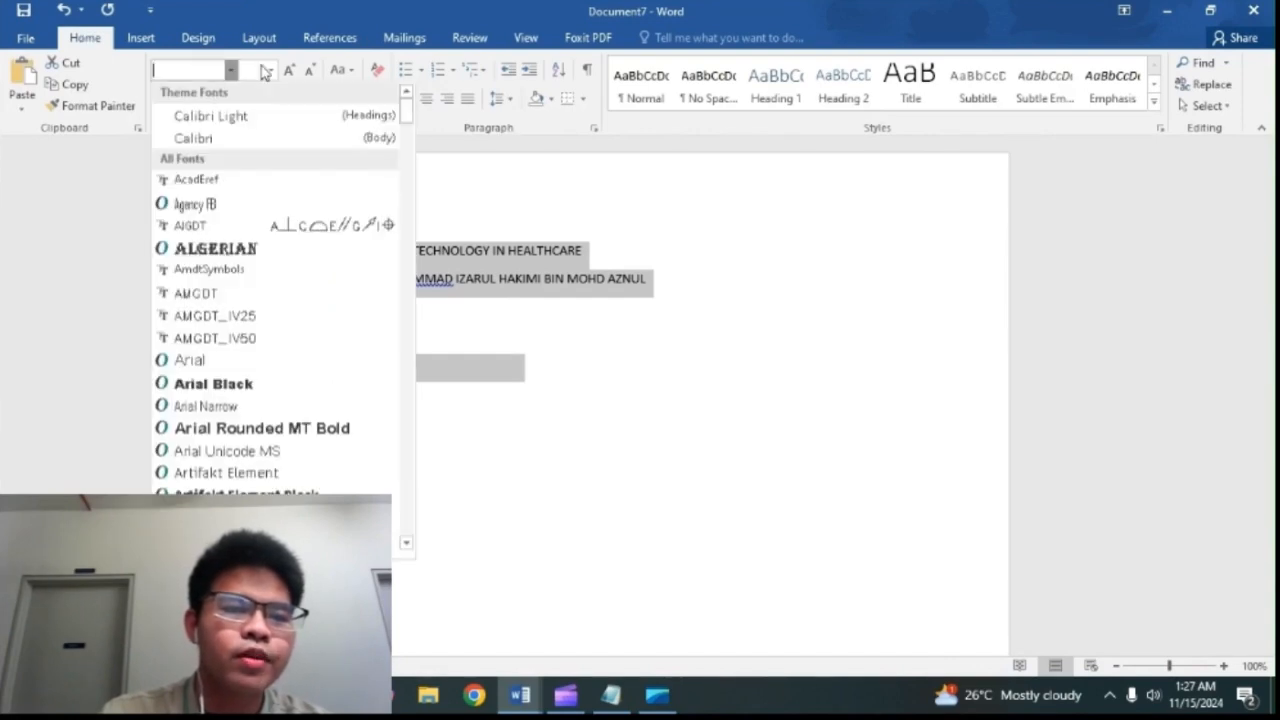
{"action": "scroll", "coordinate": [255, 270], "scroll_direction": "down", "scroll_amount": 5}
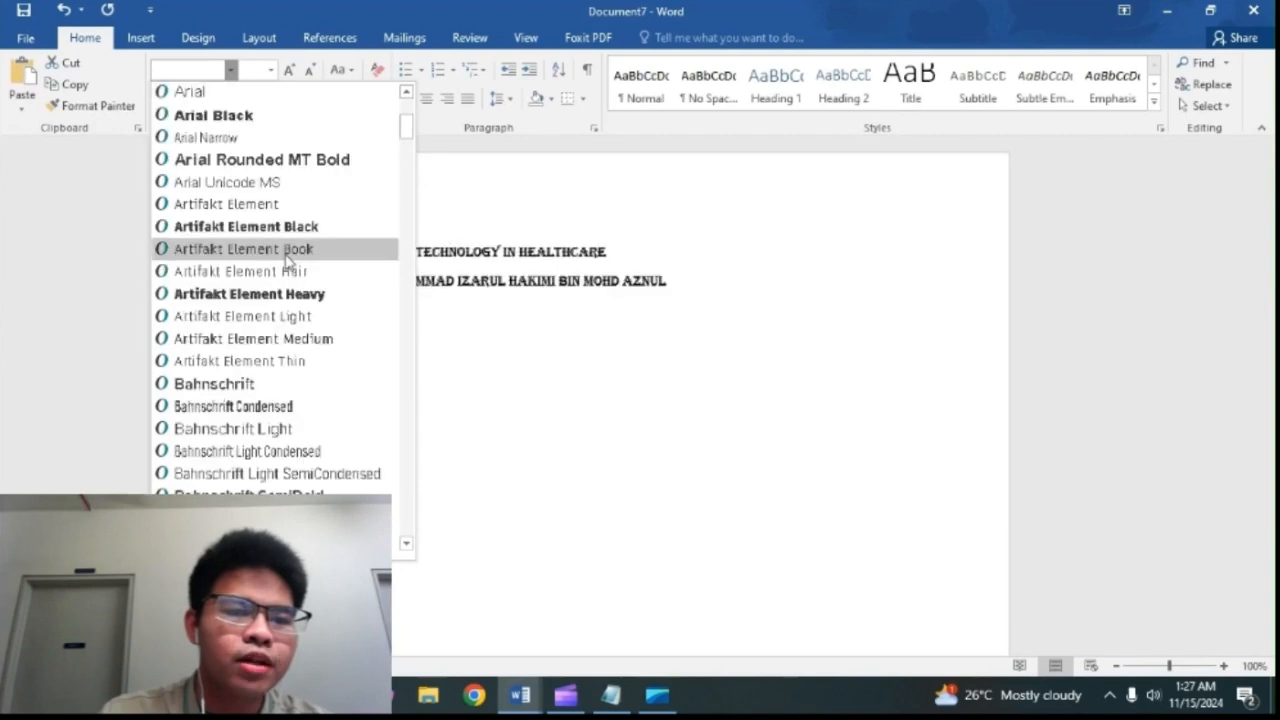
{"action": "scroll", "coordinate": [314, 230], "scroll_direction": "up", "scroll_amount": 5}
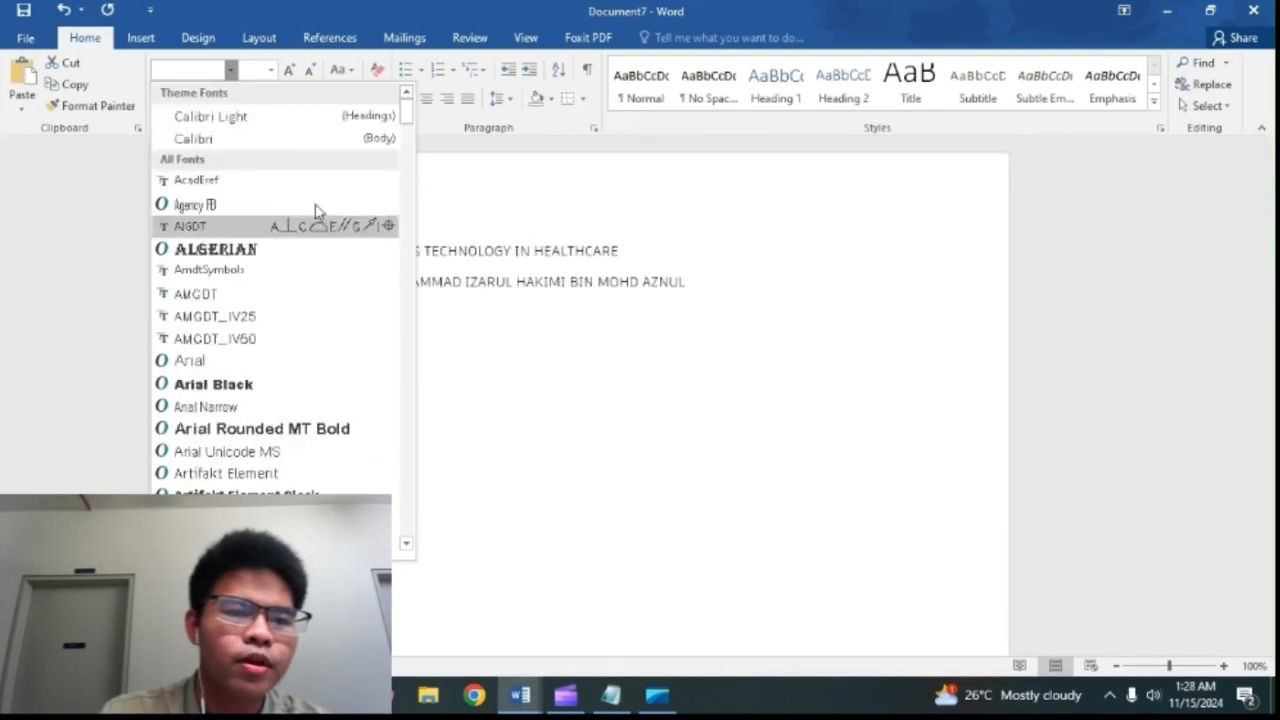
{"action": "left_click", "coordinate": [260, 140]}
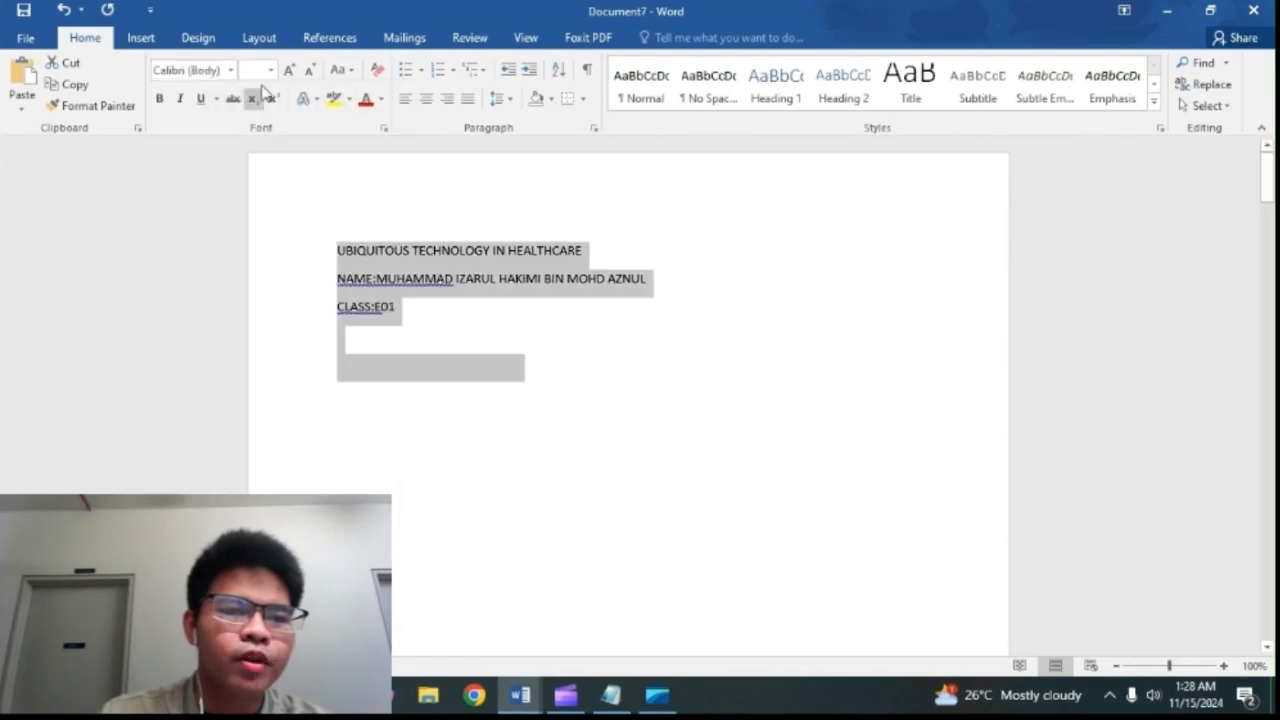
{"action": "left_click", "coordinate": [269, 74]}
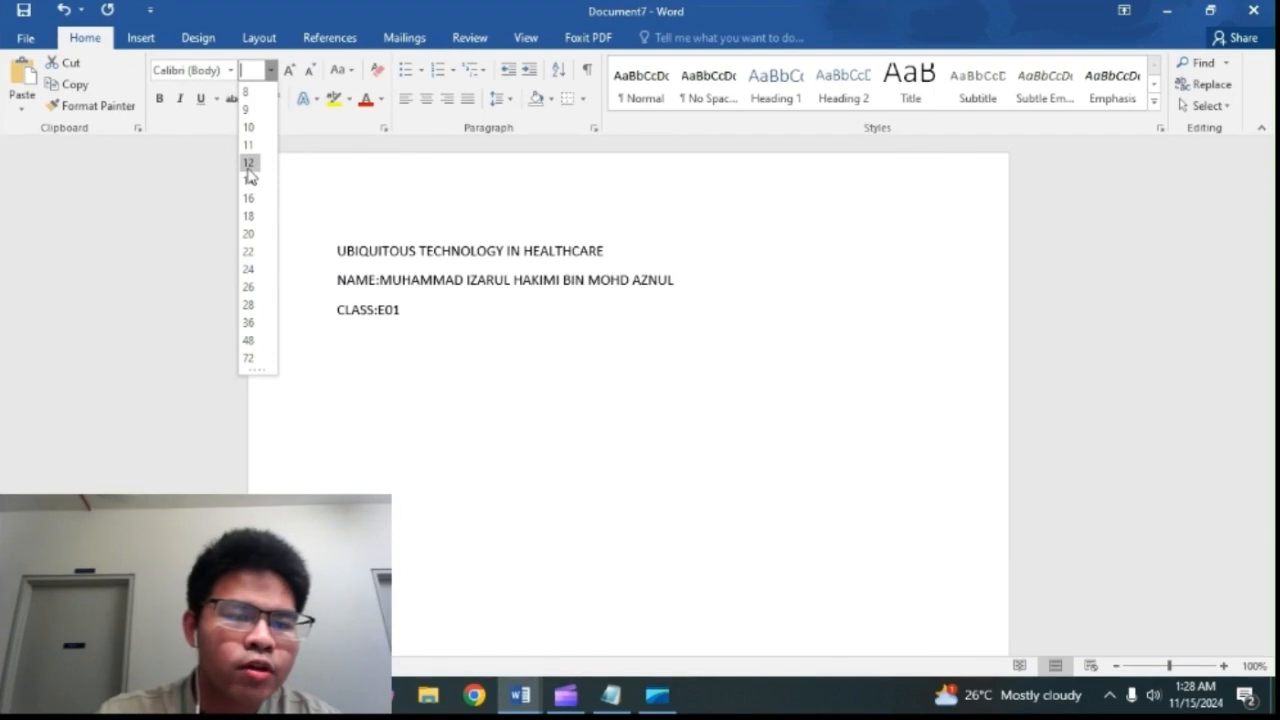
{"action": "left_click", "coordinate": [249, 163]}
Step: Set the line spacing of the whole document to 1.5
{"action": "key", "text": "ctrl+a"}
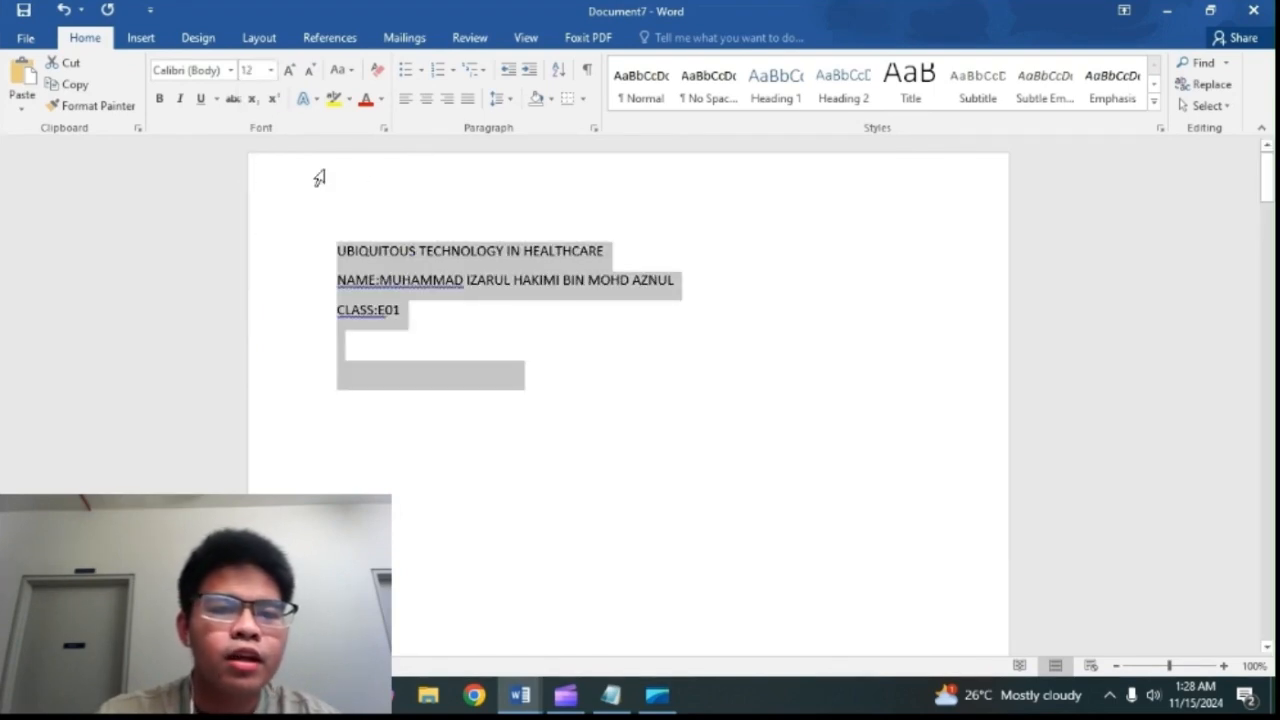
{"action": "left_click", "coordinate": [506, 100]}
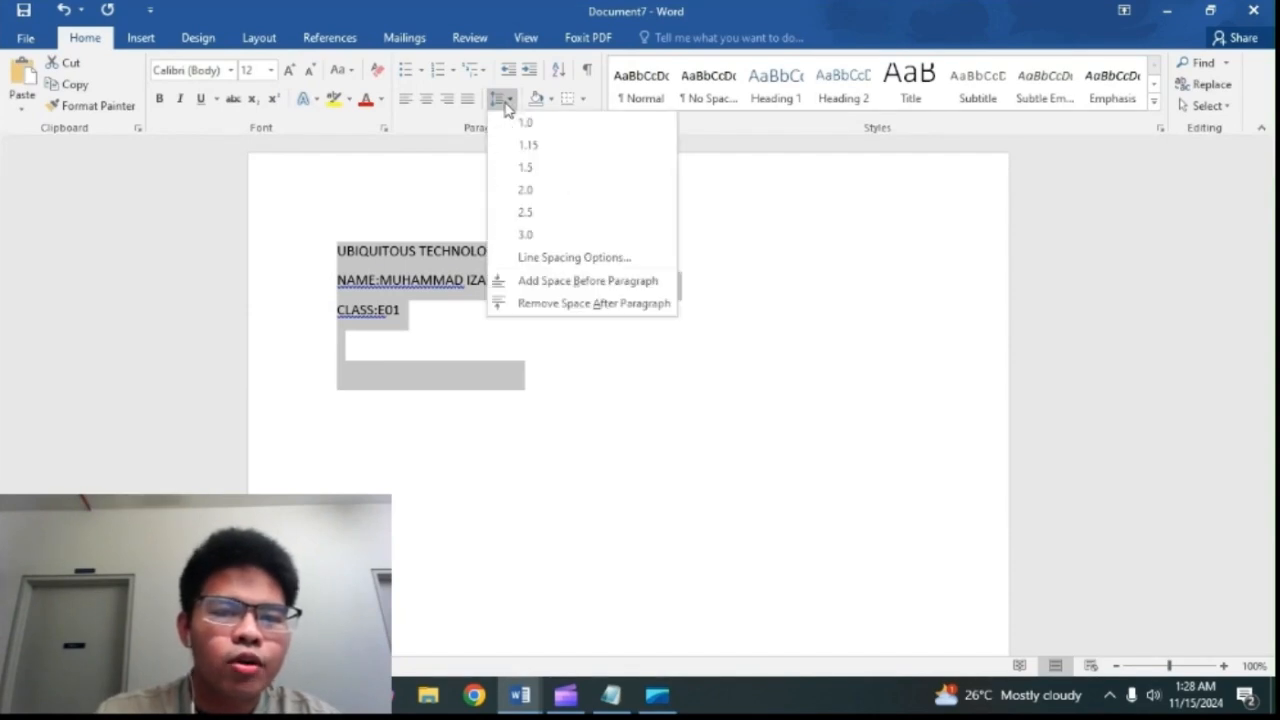
{"action": "left_click", "coordinate": [530, 168]}
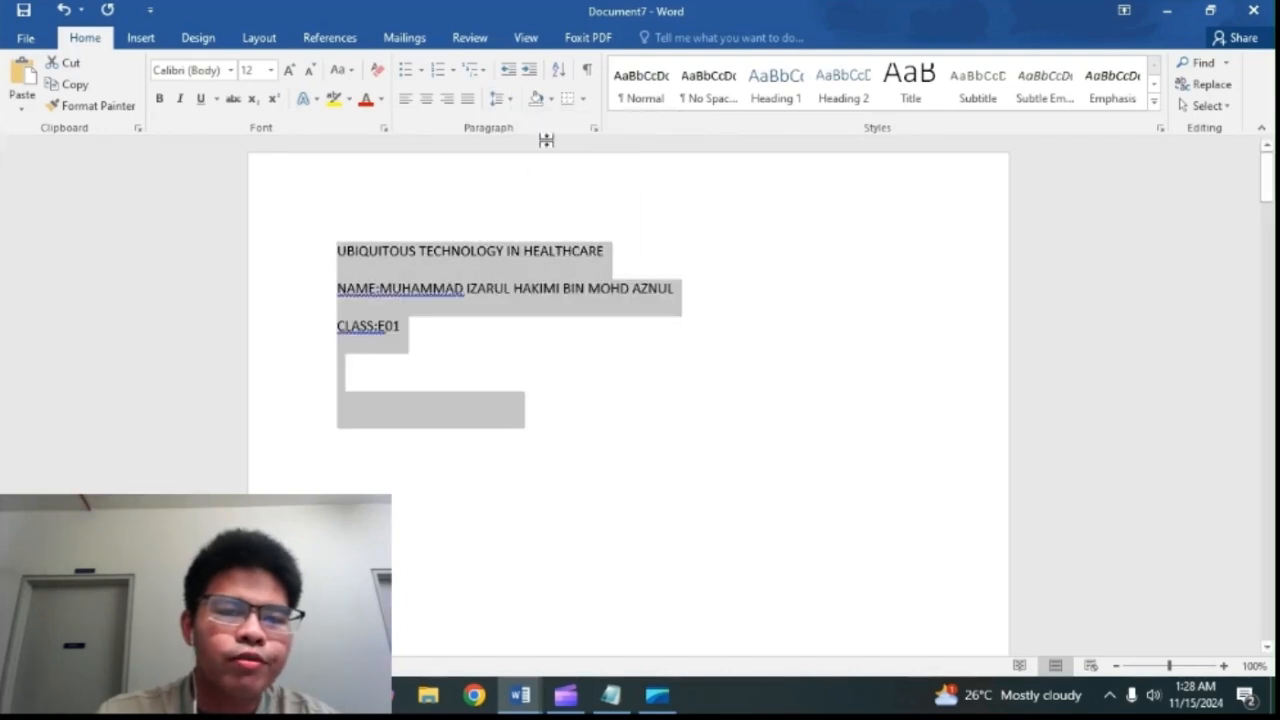
{"action": "scroll", "coordinate": [437, 274], "scroll_direction": "down", "scroll_amount": 20}
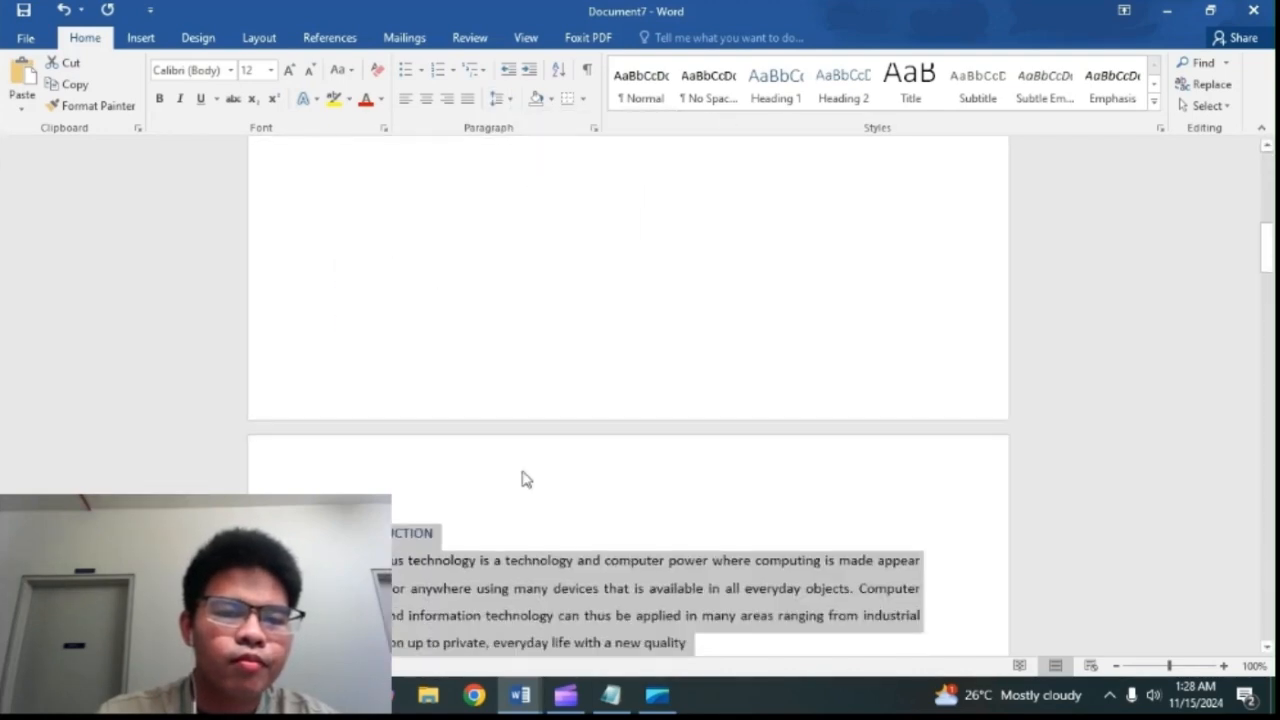
{"action": "scroll", "coordinate": [493, 392], "scroll_direction": "up", "scroll_amount": 20}
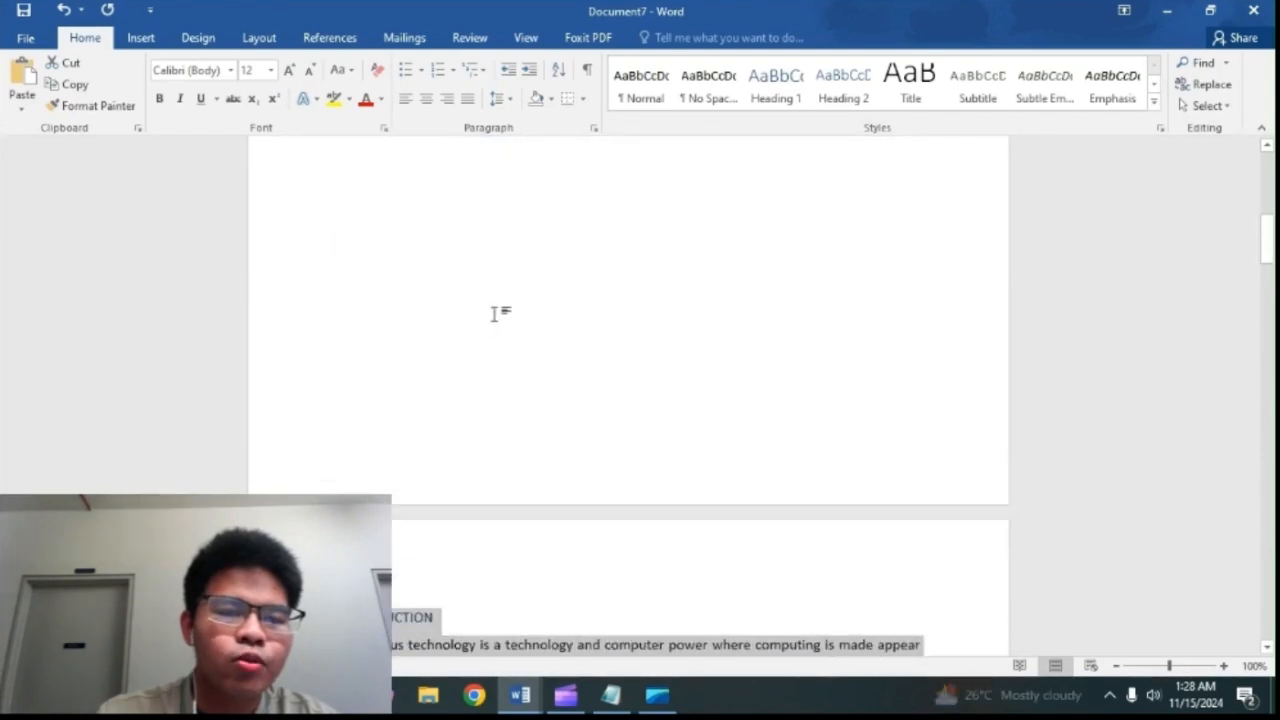
{"action": "scroll", "coordinate": [515, 353], "scroll_direction": "up", "scroll_amount": 1}
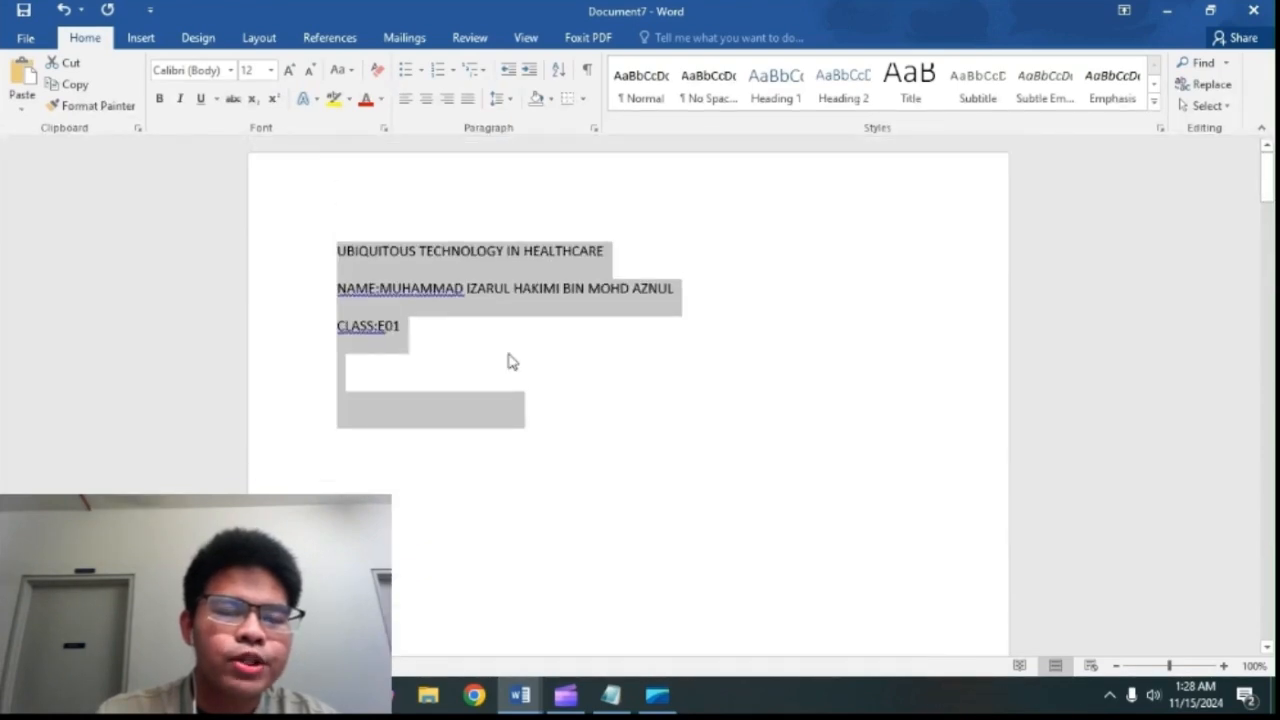
Step: Center the title, name and class lines on the title page
{"action": "left_click", "coordinate": [549, 377]}
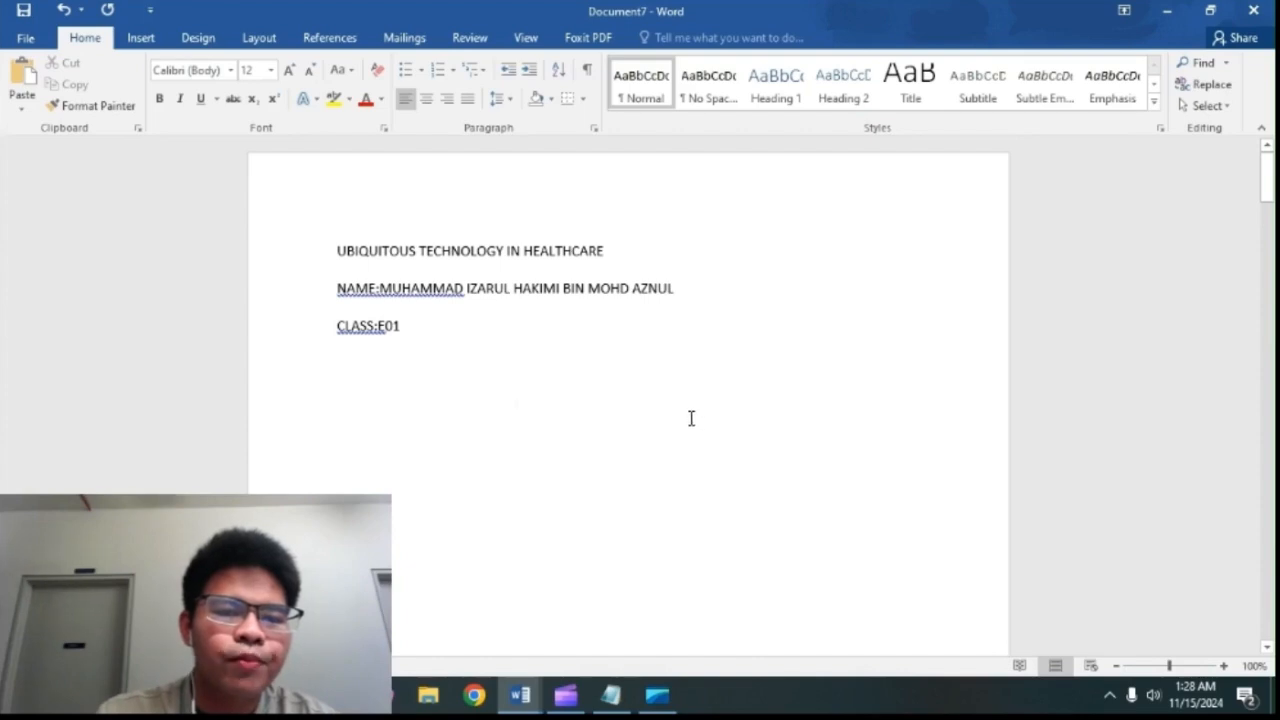
{"action": "left_click_drag", "start_coordinate": [690, 418], "coordinate": [246, 226]}
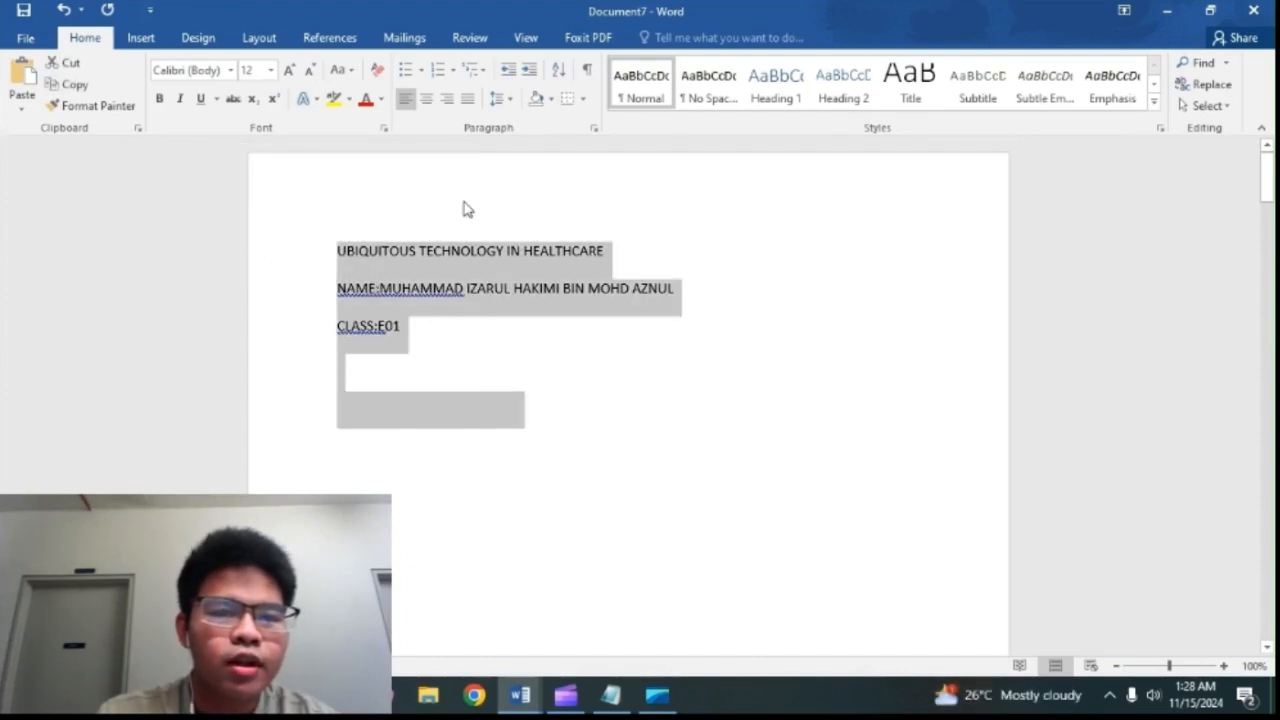
{"action": "left_click", "coordinate": [419, 107]}
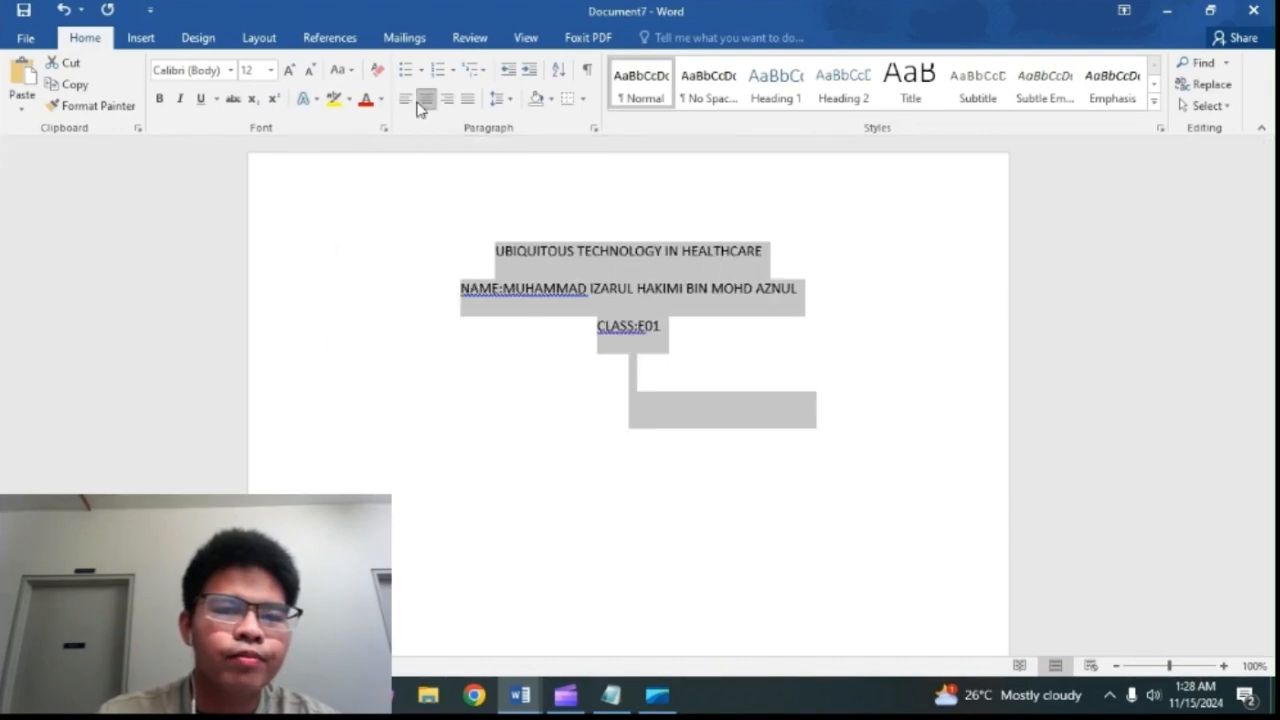
{"action": "left_click", "coordinate": [535, 355]}
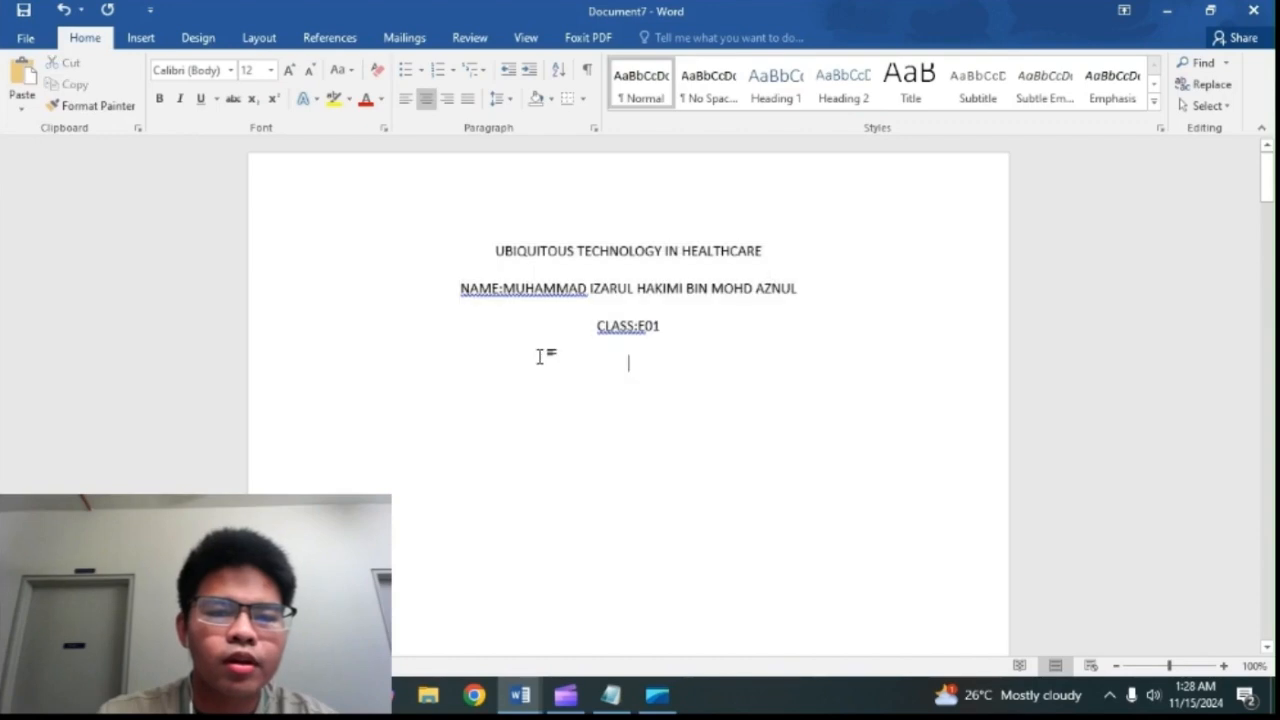
Step: Insert a blank page after the title page text
{"action": "scroll", "coordinate": [557, 314], "scroll_direction": "down", "scroll_amount": 10}
{"action": "scroll", "coordinate": [560, 323], "scroll_direction": "down", "scroll_amount": 3}
{"action": "scroll", "coordinate": [411, 235], "scroll_direction": "up", "scroll_amount": 9}
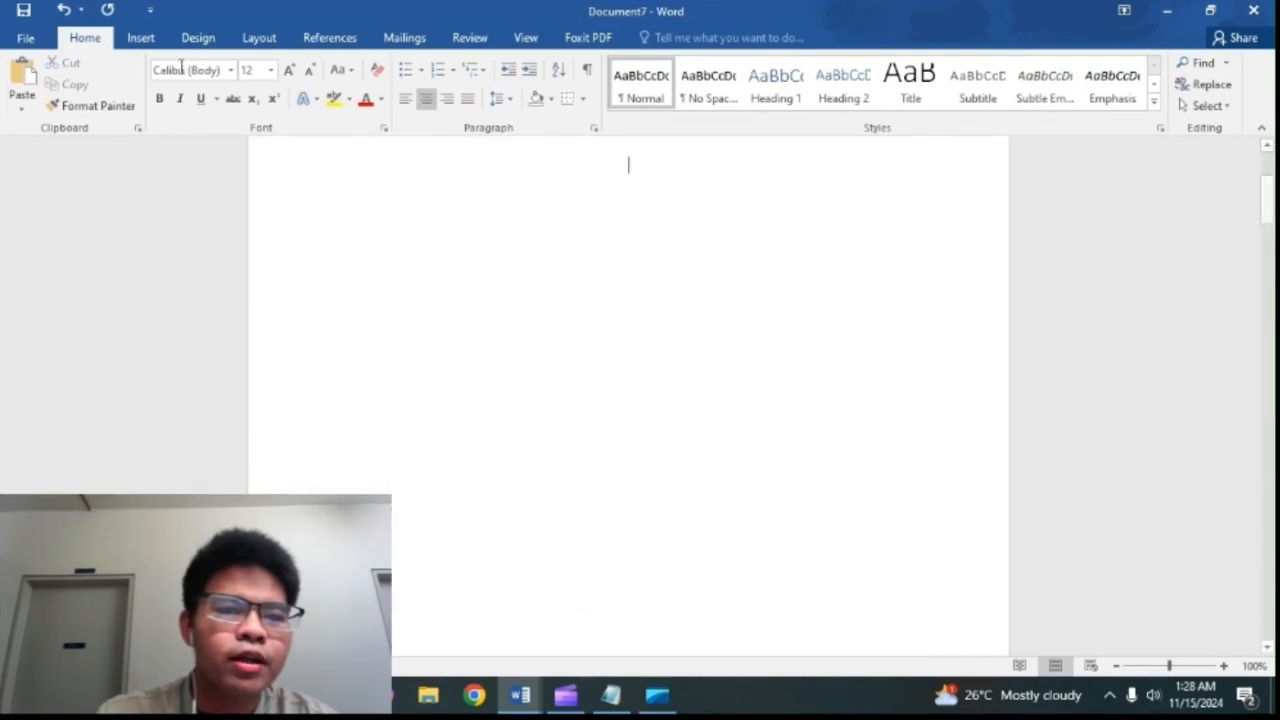
{"action": "left_click", "coordinate": [150, 38]}
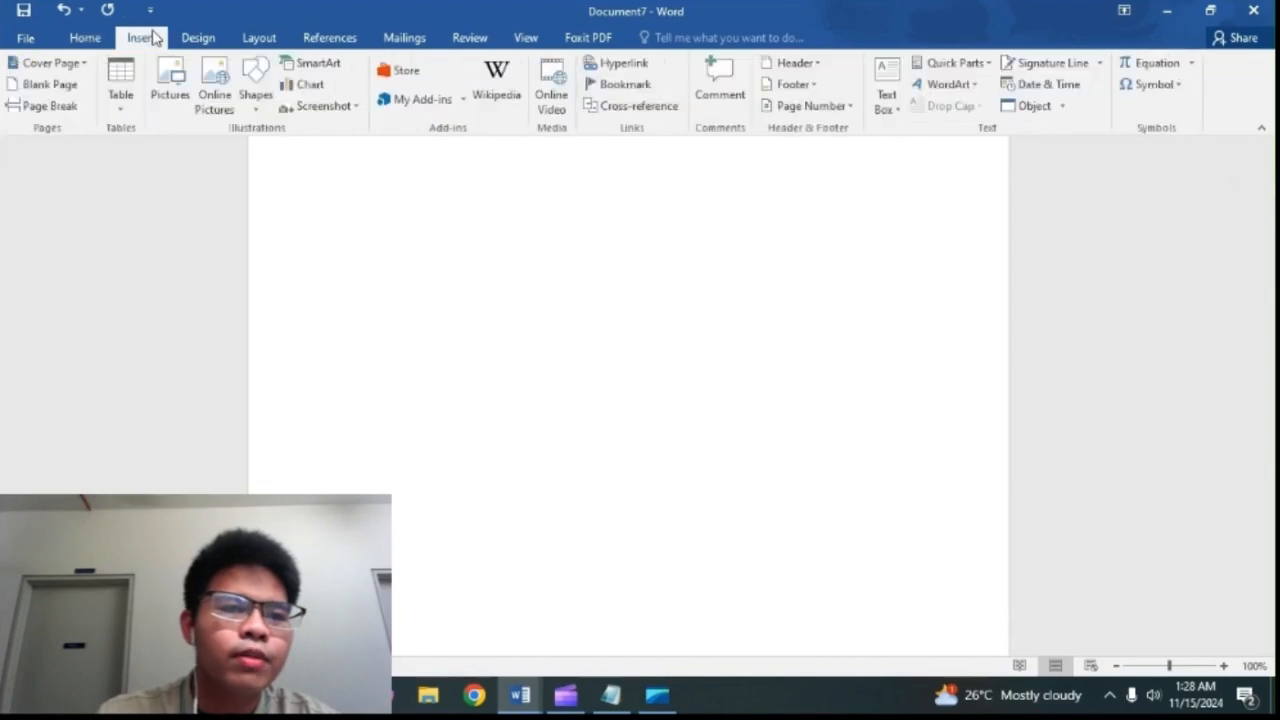
{"action": "left_click", "coordinate": [40, 91]}
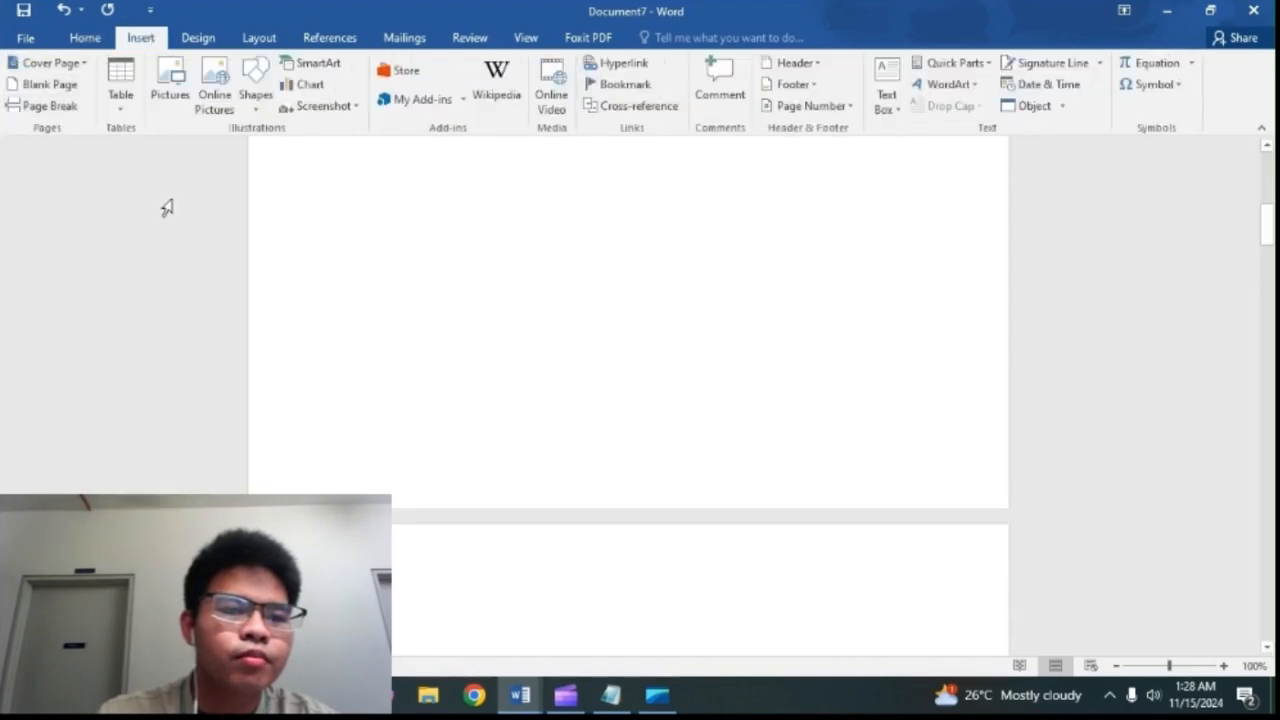
Step: Insert a table of contents in the Automatic Table 1 format on the new blank page
{"action": "scroll", "coordinate": [352, 337], "scroll_direction": "down", "scroll_amount": 3}
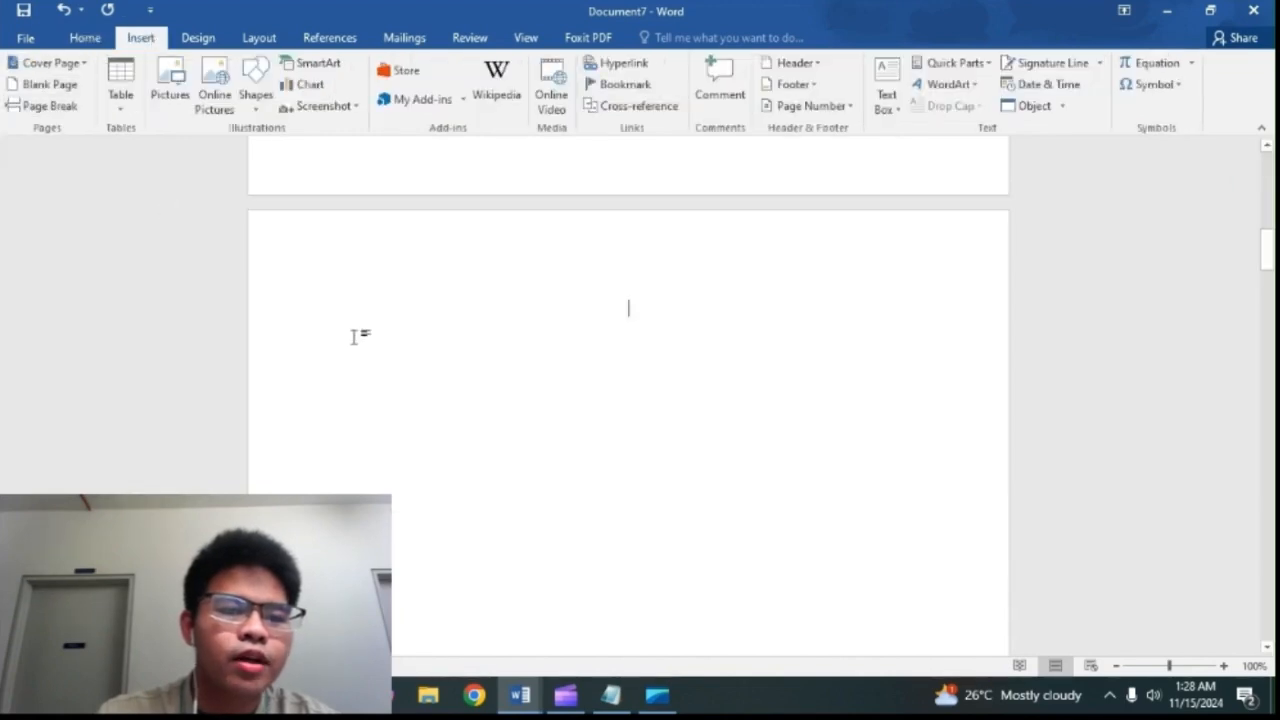
{"action": "left_click", "coordinate": [314, 40]}
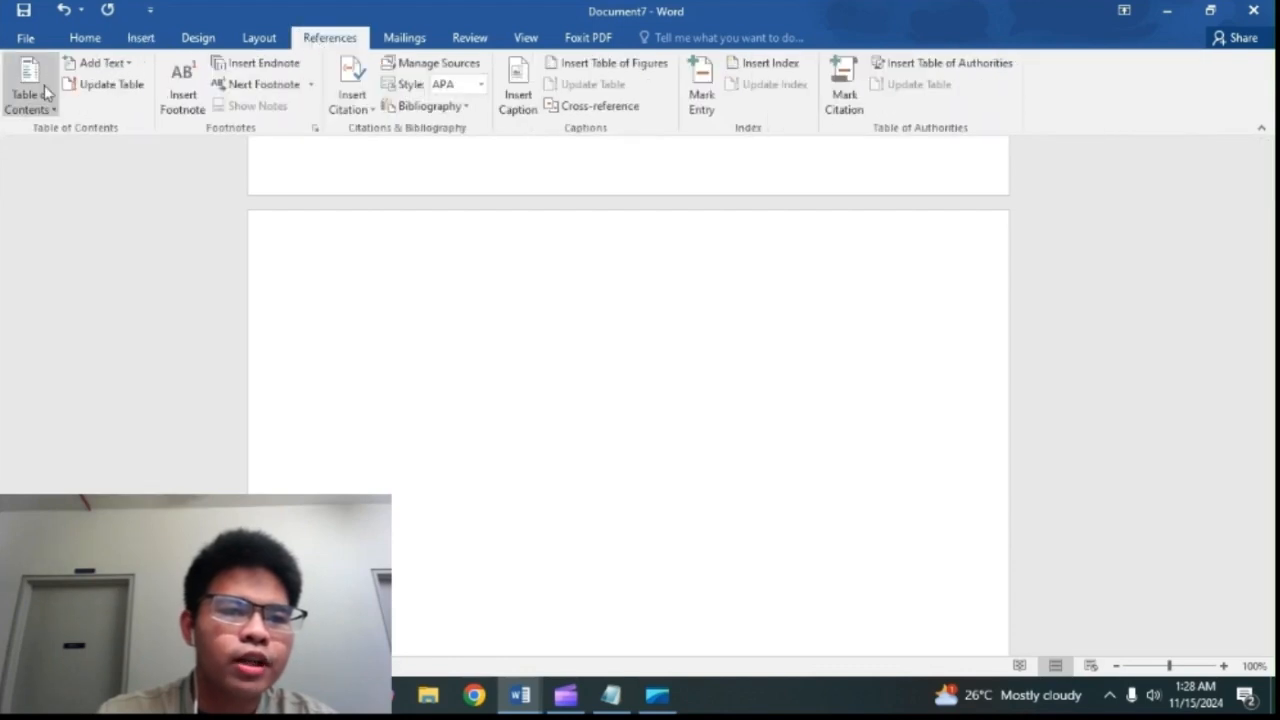
{"action": "left_click", "coordinate": [44, 86]}
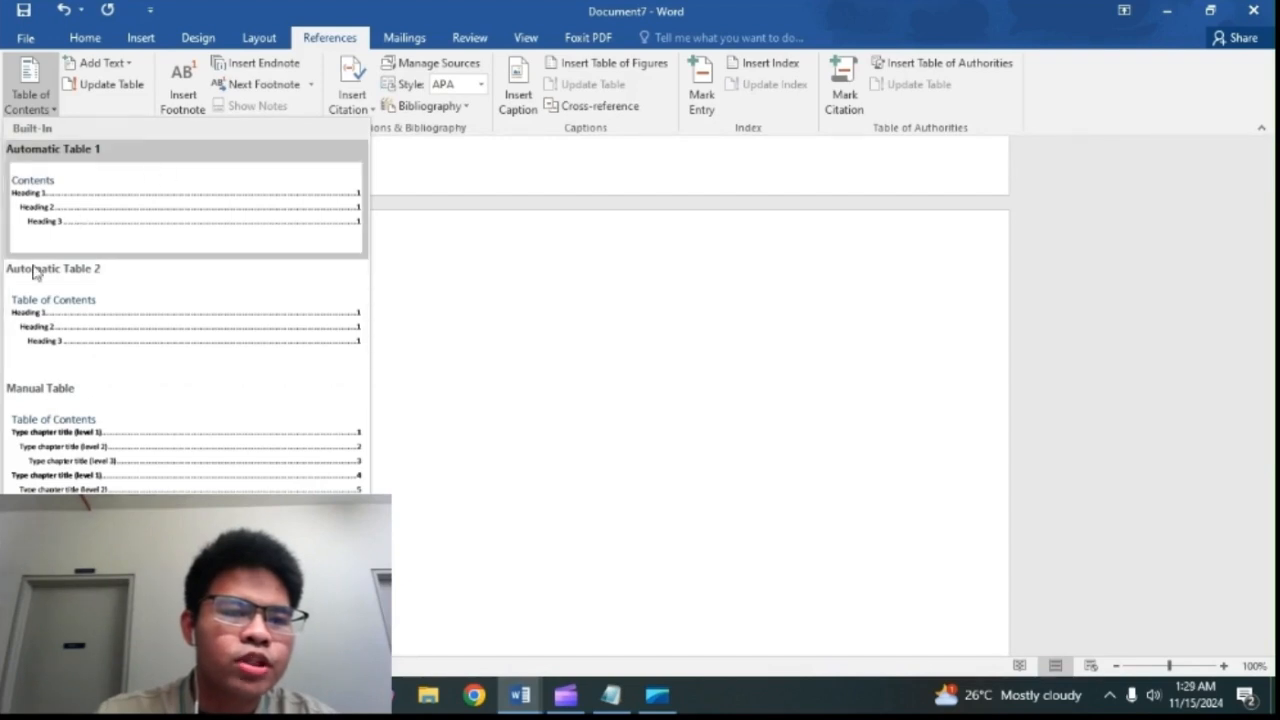
{"action": "left_click", "coordinate": [222, 219]}
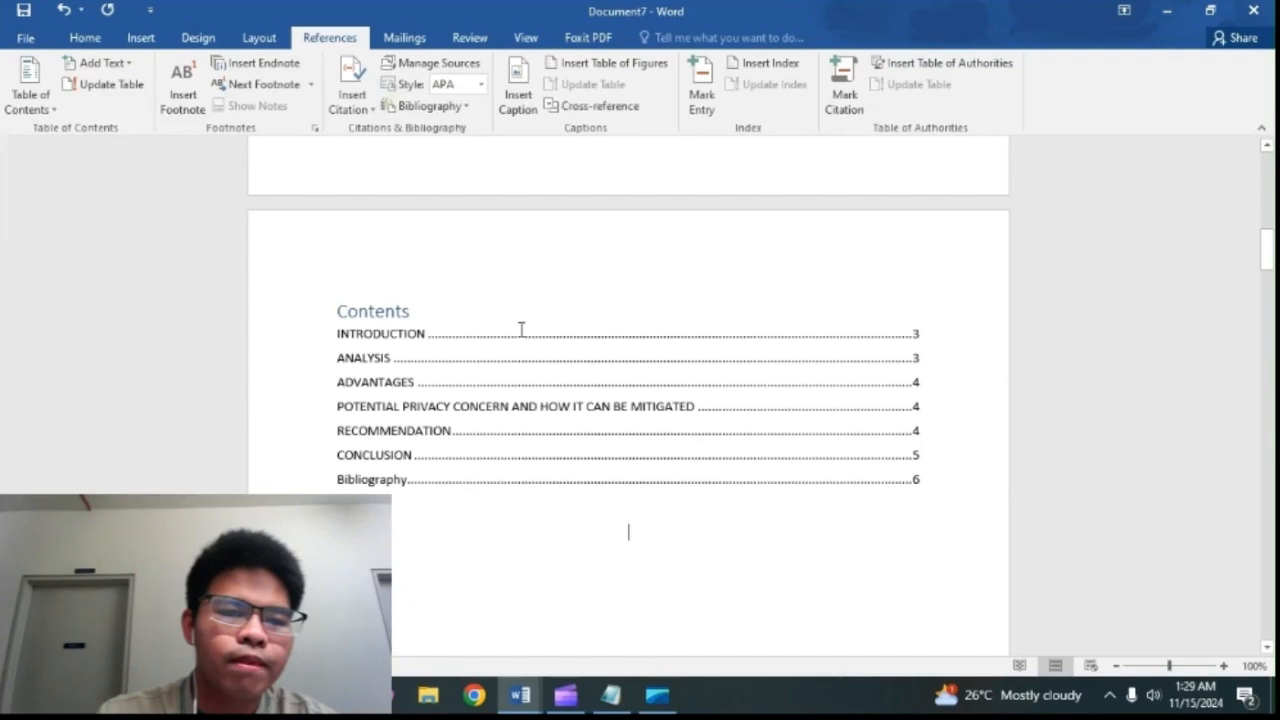
Step: Add page numbers at the top of the pages in the Plain Number 1 format and close the header
{"action": "scroll", "coordinate": [766, 320], "scroll_direction": "down", "scroll_amount": 8}
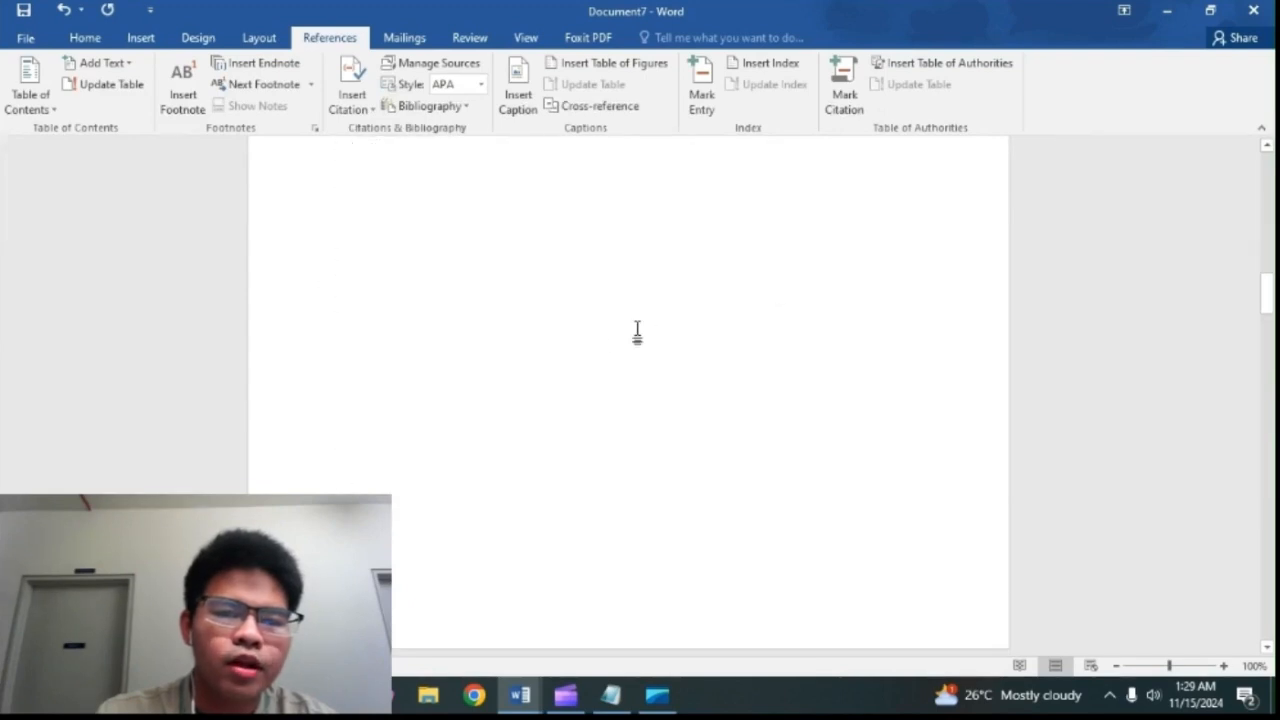
{"action": "scroll", "coordinate": [605, 360], "scroll_direction": "up", "scroll_amount": 5}
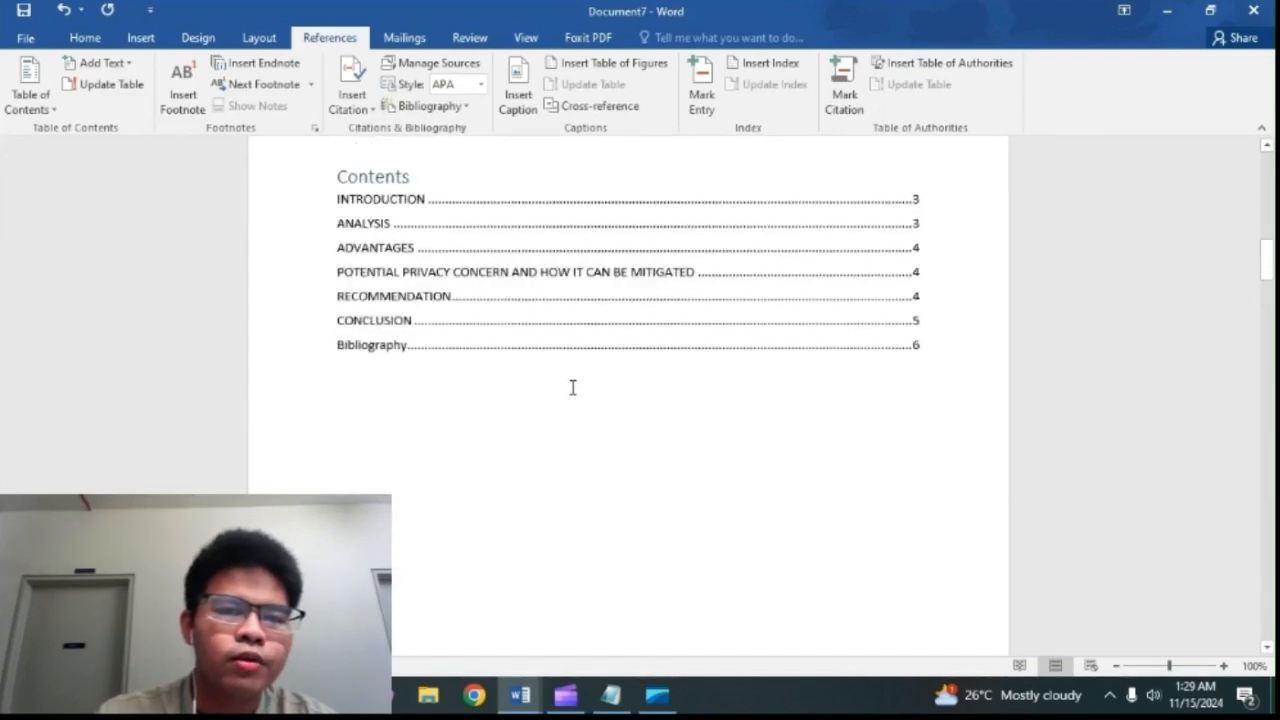
{"action": "scroll", "coordinate": [573, 387], "scroll_direction": "up", "scroll_amount": 6}
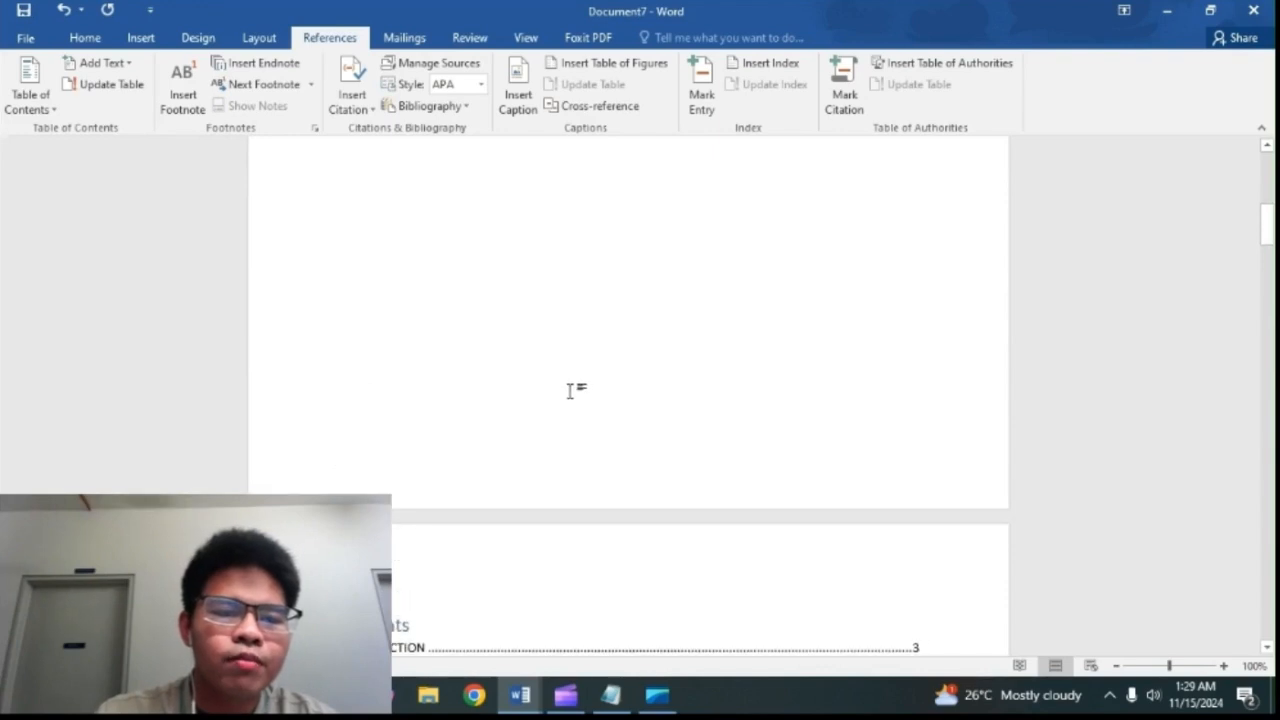
{"action": "scroll", "coordinate": [452, 375], "scroll_direction": "up", "scroll_amount": 3}
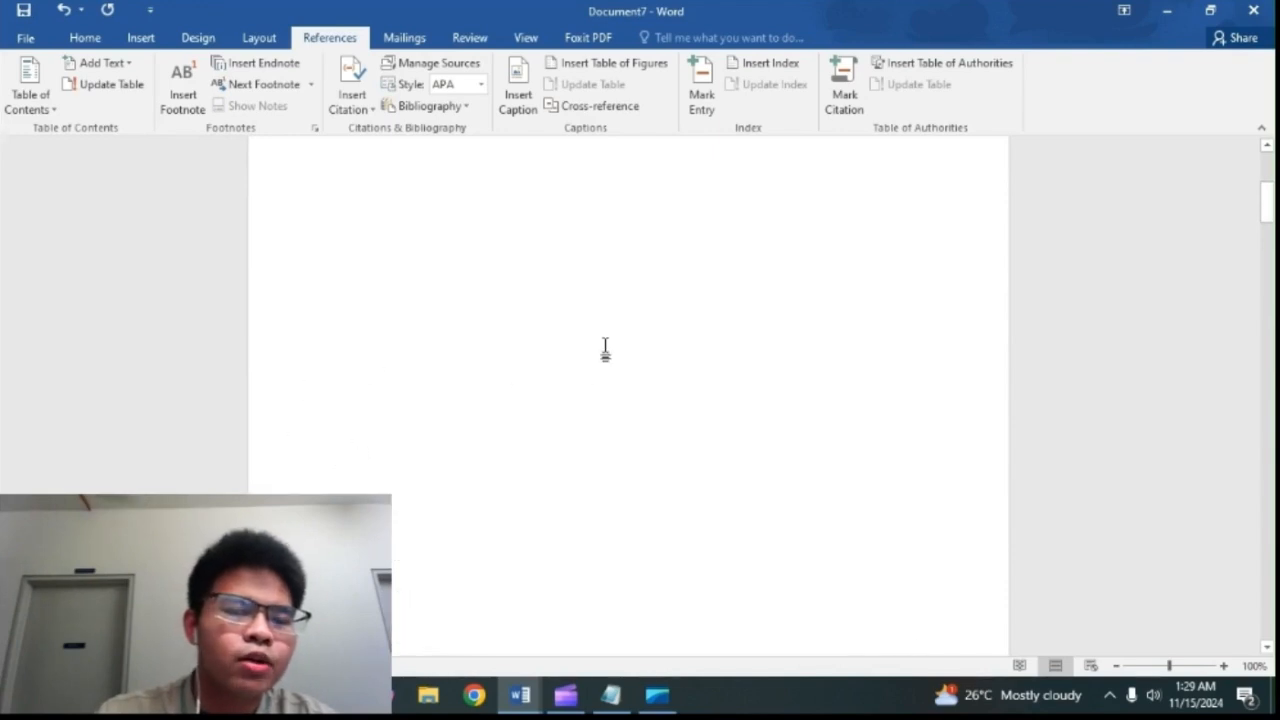
{"action": "scroll", "coordinate": [450, 300], "scroll_direction": "up", "scroll_amount": 3}
{"action": "left_click", "coordinate": [140, 38]}
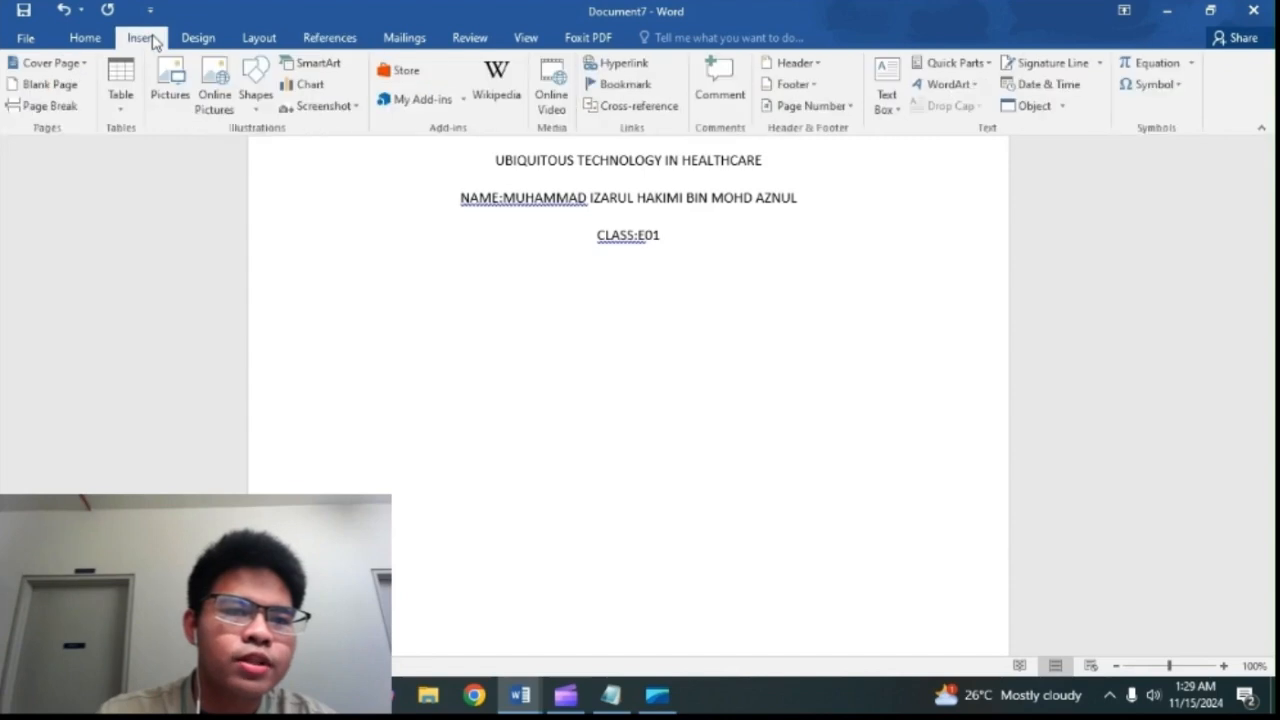
{"action": "left_click", "coordinate": [772, 104]}
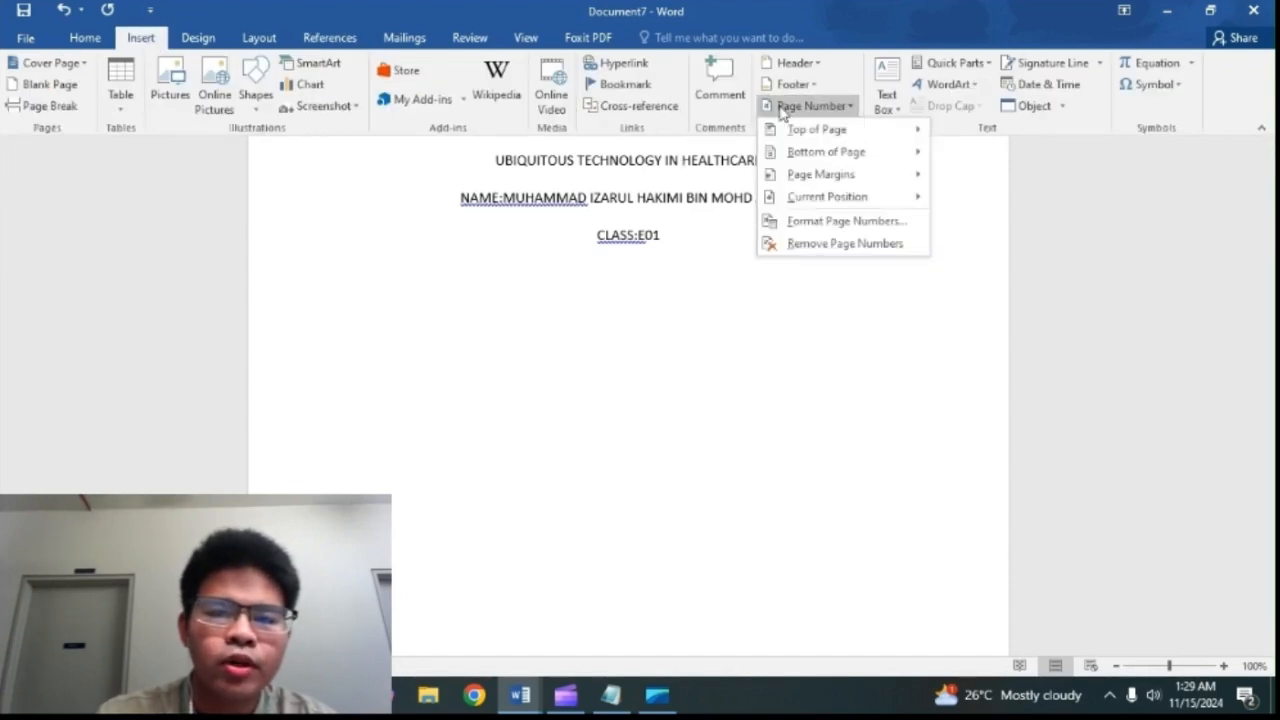
{"action": "mouse_move", "coordinate": [790, 133]}
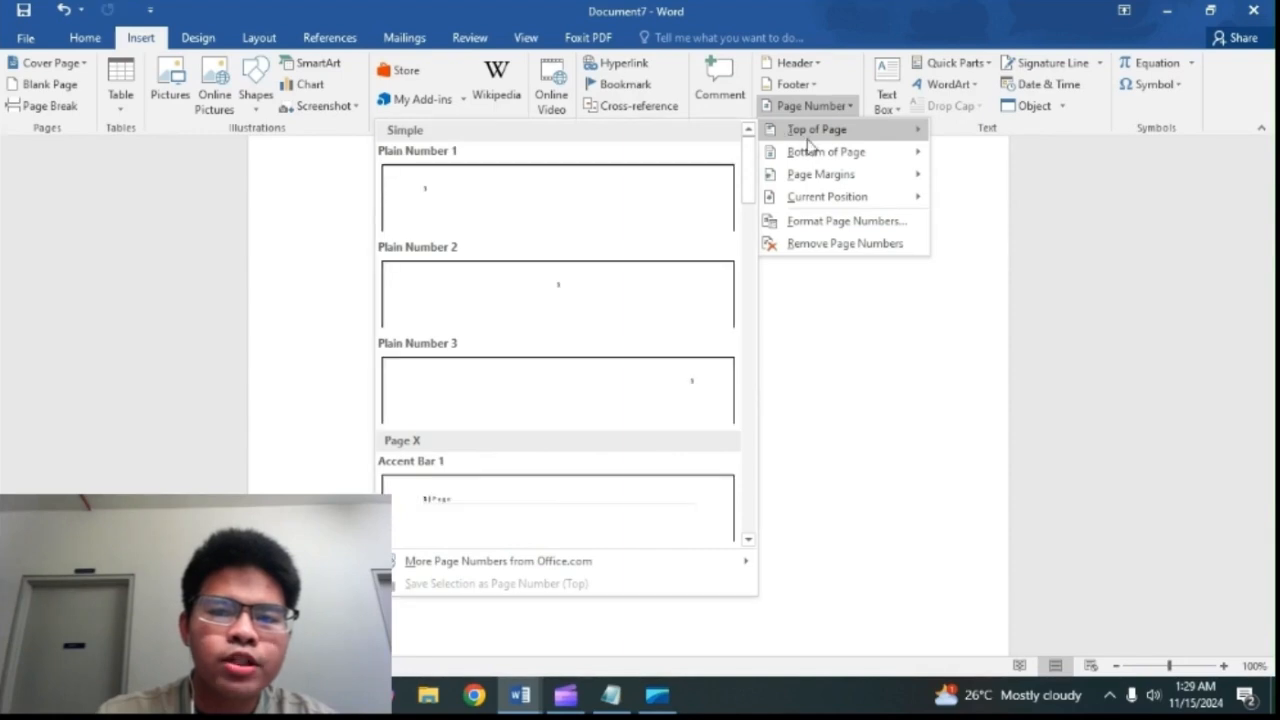
{"action": "mouse_move", "coordinate": [820, 158]}
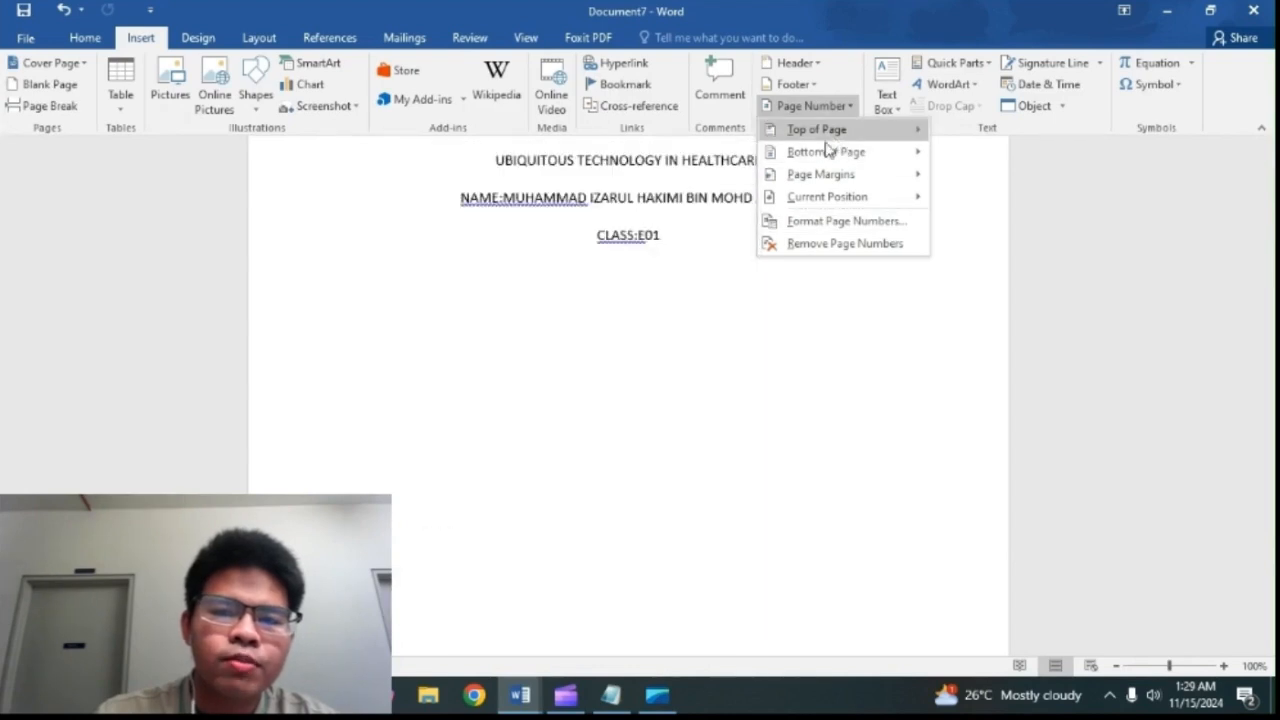
{"action": "left_click", "coordinate": [587, 222]}
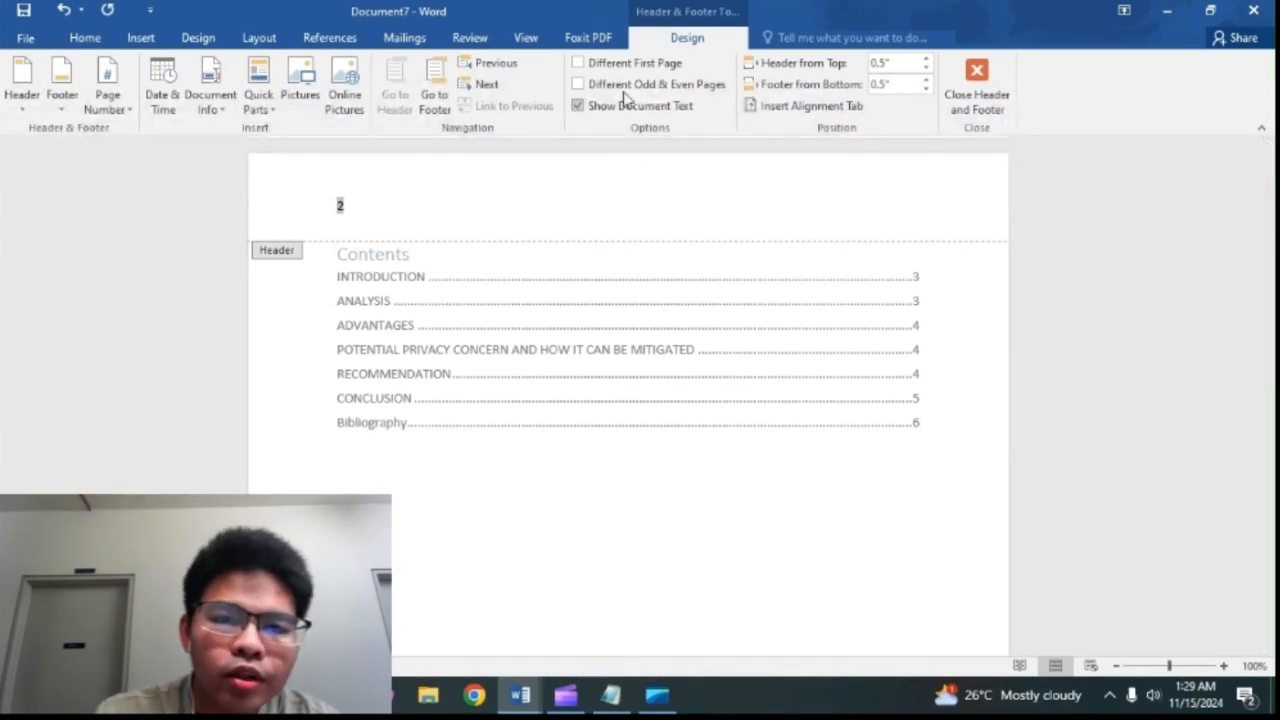
{"action": "scroll", "coordinate": [577, 394], "scroll_direction": "down", "scroll_amount": 15}
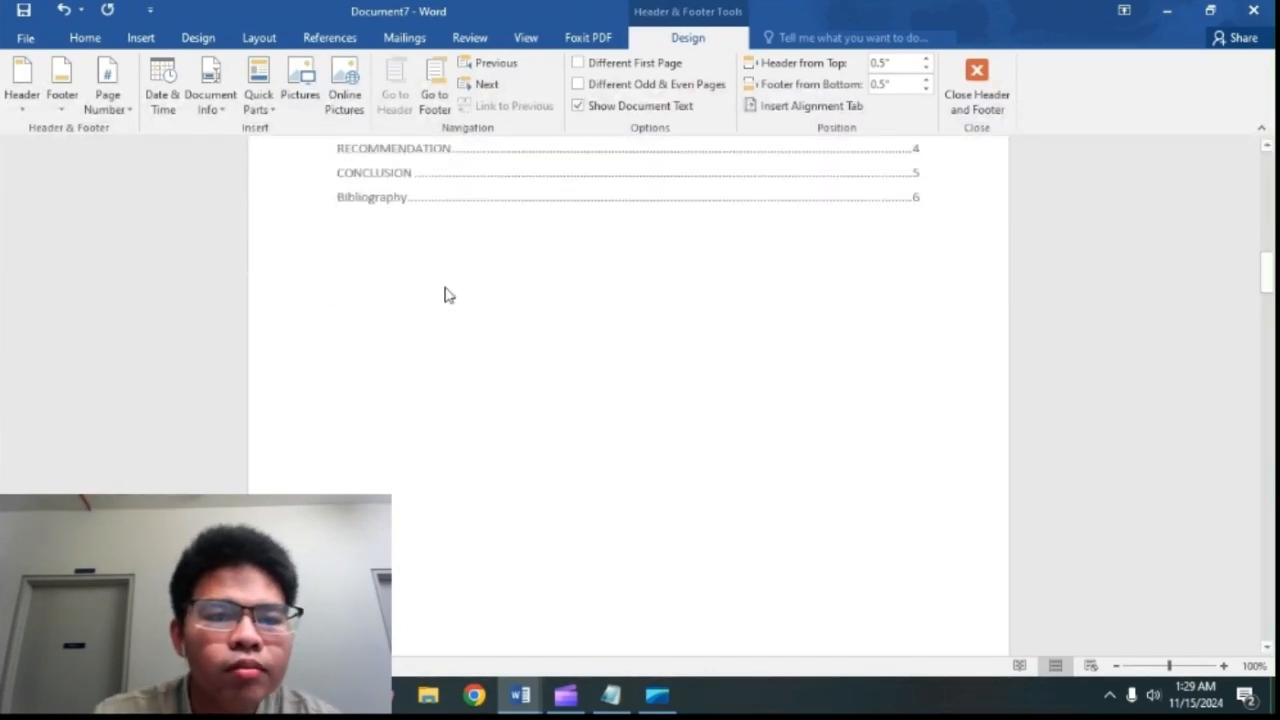
{"action": "left_click", "coordinate": [998, 75]}
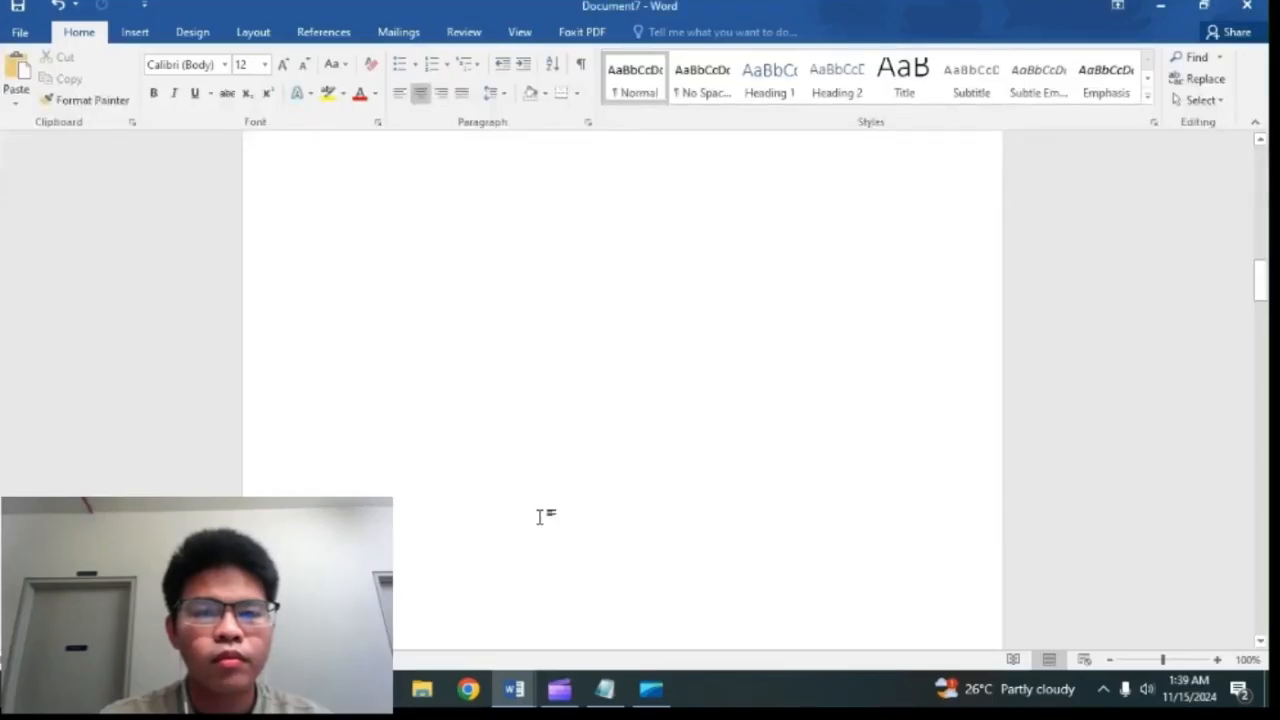
Step: Delete the name and class lines below the title on the title page
{"action": "scroll", "coordinate": [540, 516], "scroll_direction": "up", "scroll_amount": 10}
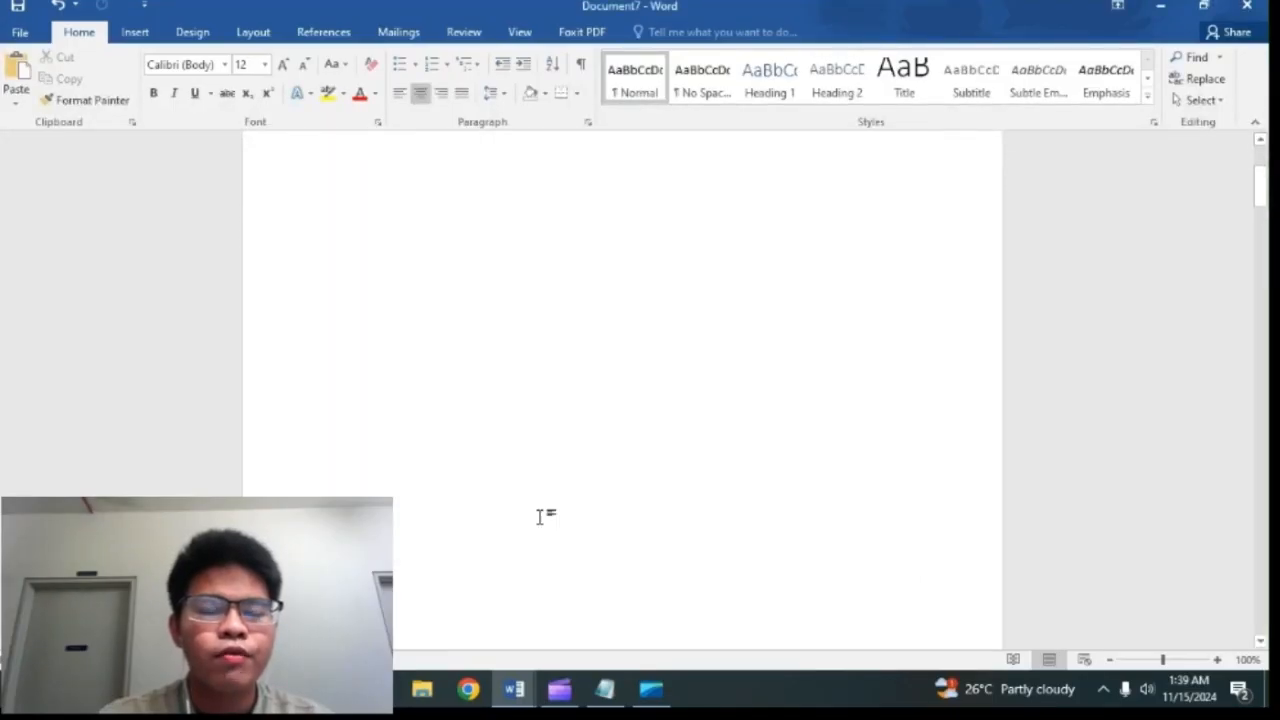
{"action": "scroll", "coordinate": [540, 516], "scroll_direction": "up", "scroll_amount": 3}
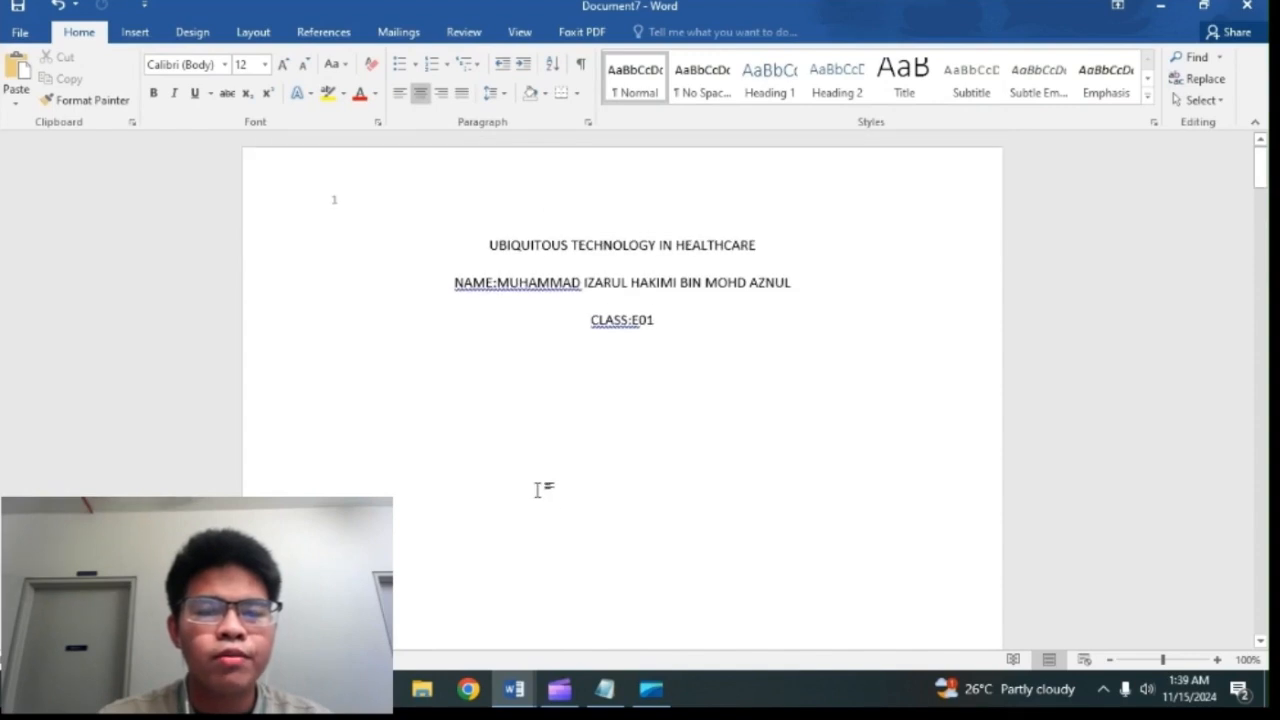
{"action": "left_click_drag", "start_coordinate": [686, 344], "coordinate": [453, 247]}
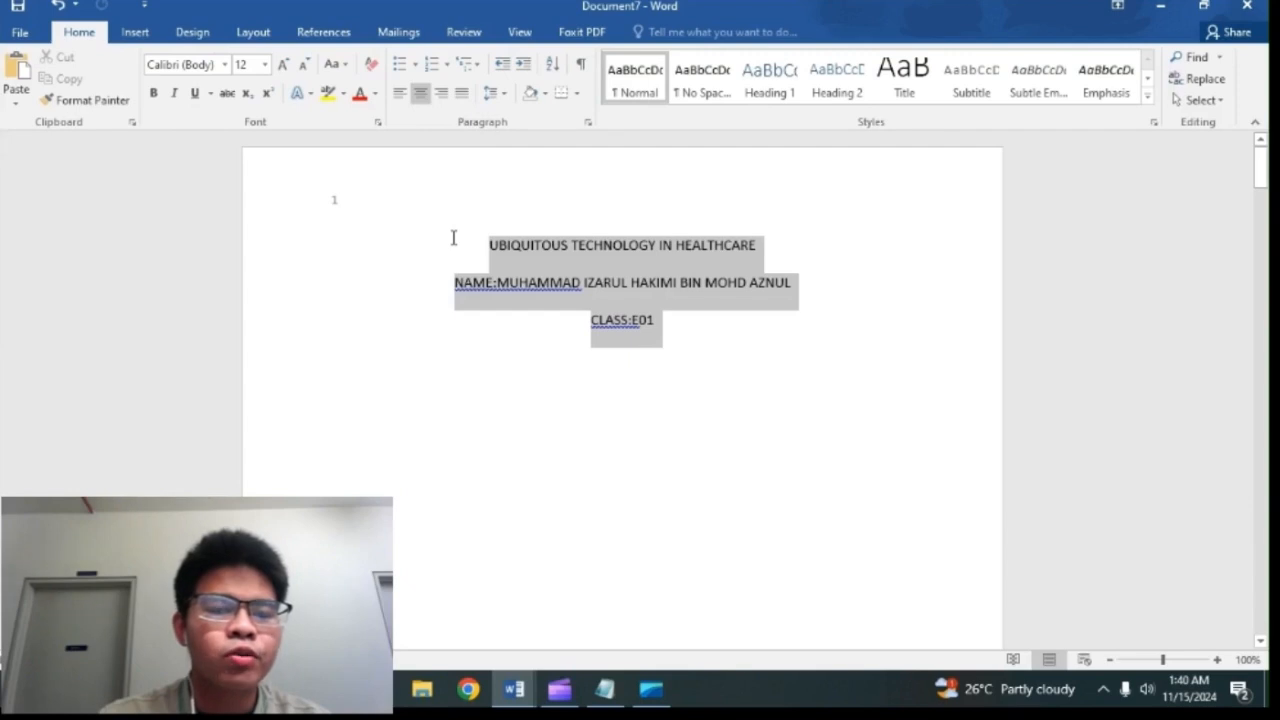
{"action": "left_click_drag", "start_coordinate": [453, 247], "coordinate": [446, 295]}
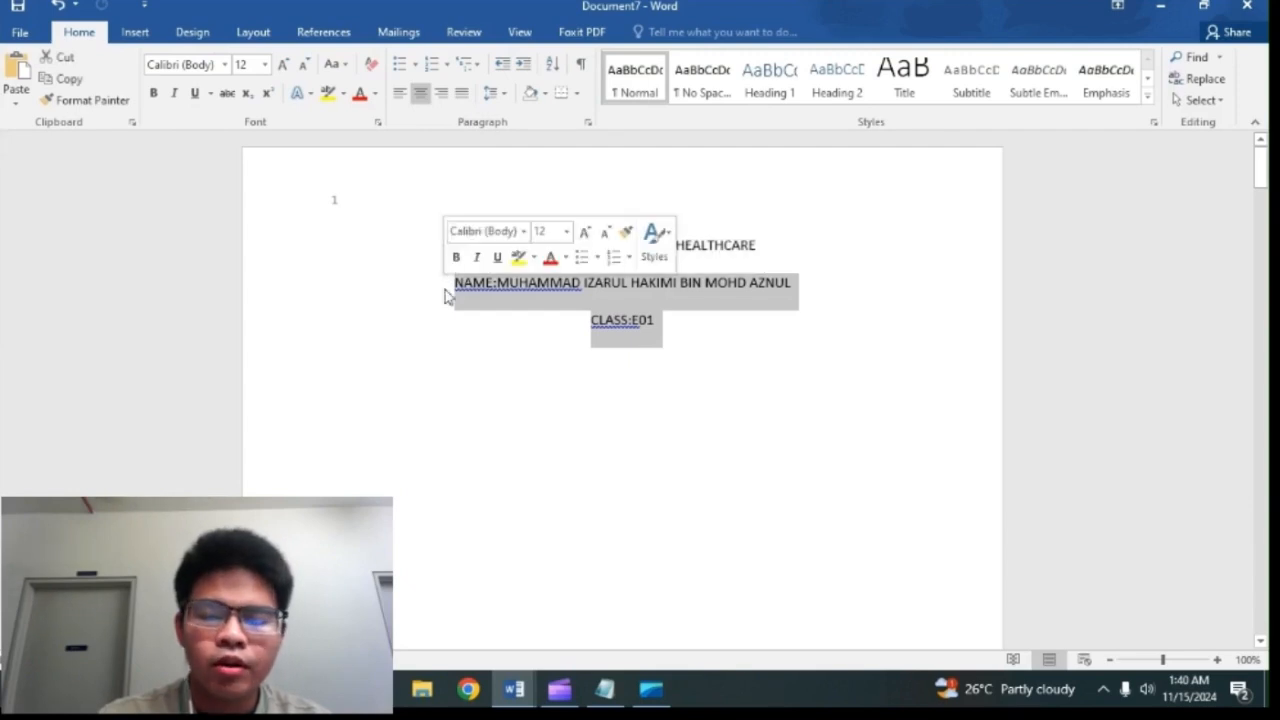
{"action": "key", "text": "BackSpace"}
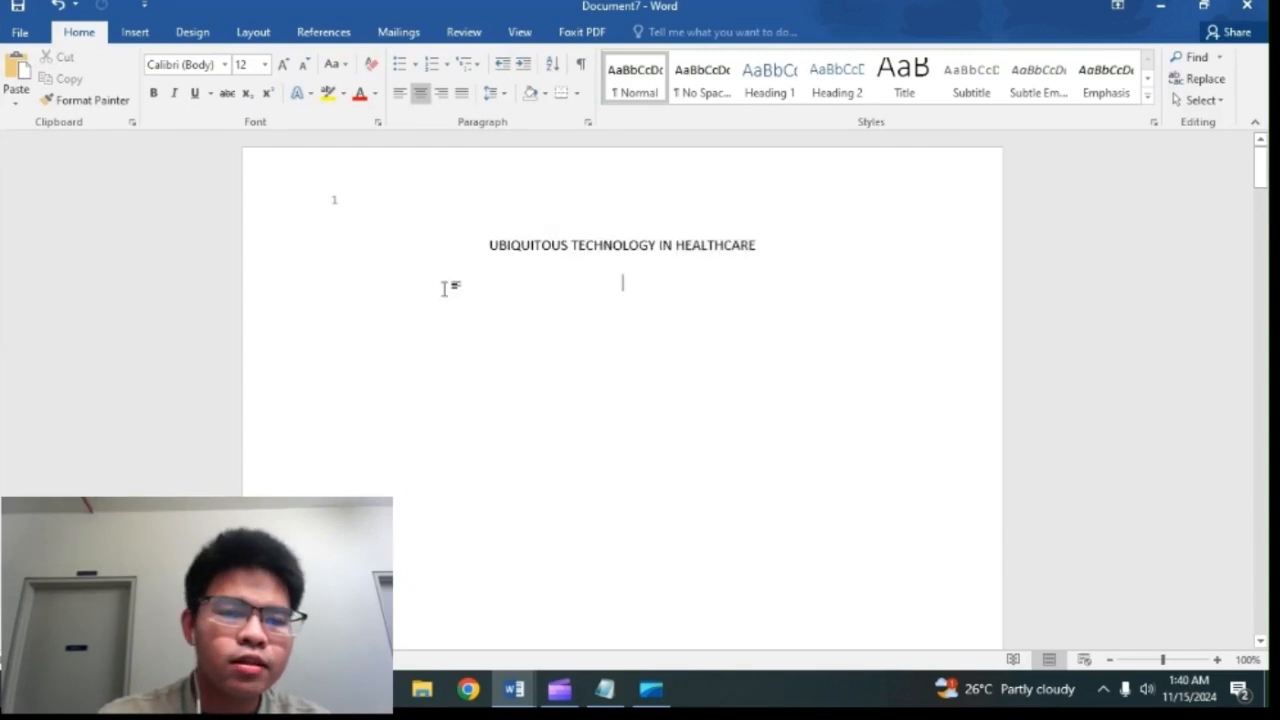
Step: Insert a 2x2 table below the title on the title page
{"action": "left_click", "coordinate": [127, 36]}
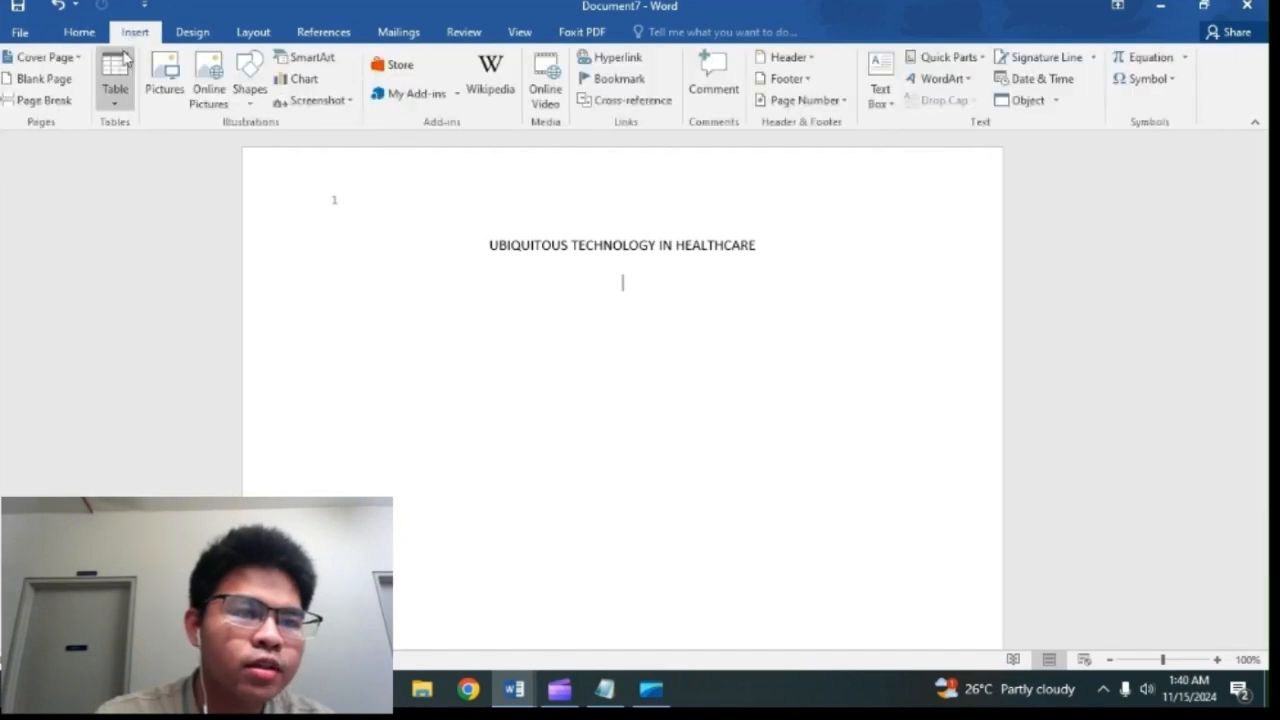
{"action": "left_click", "coordinate": [125, 76]}
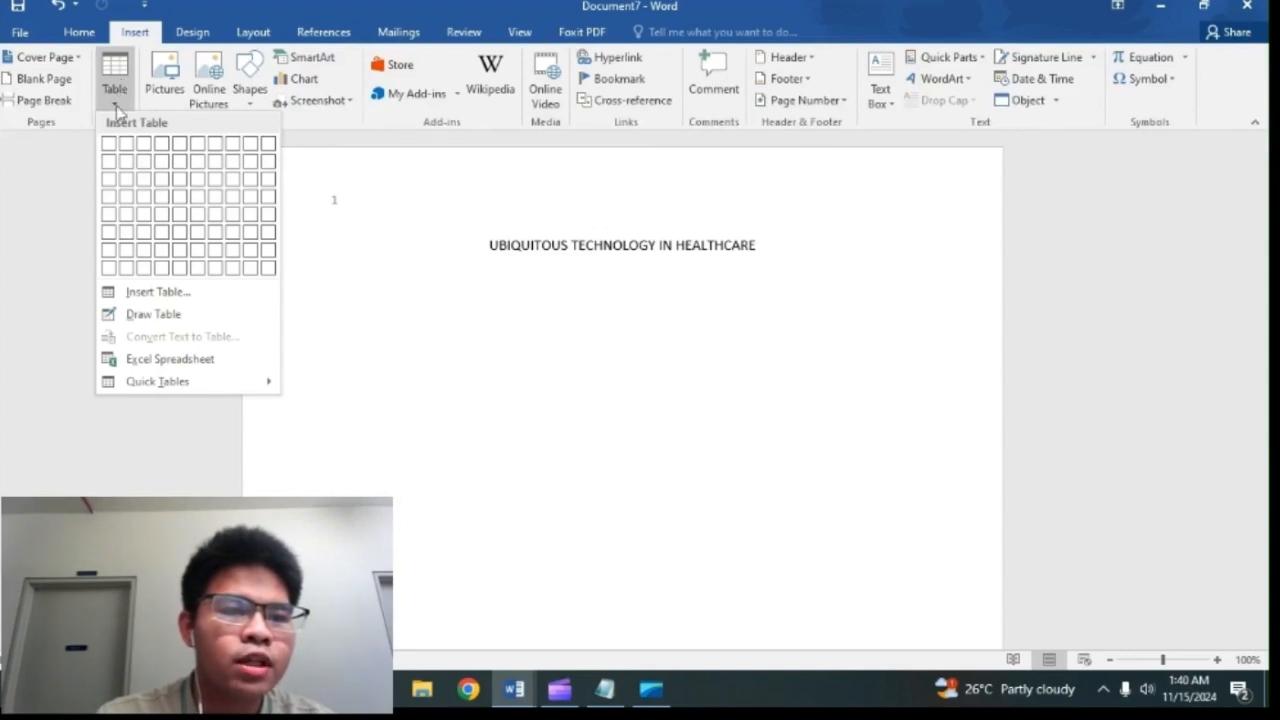
{"action": "left_click", "coordinate": [125, 165]}
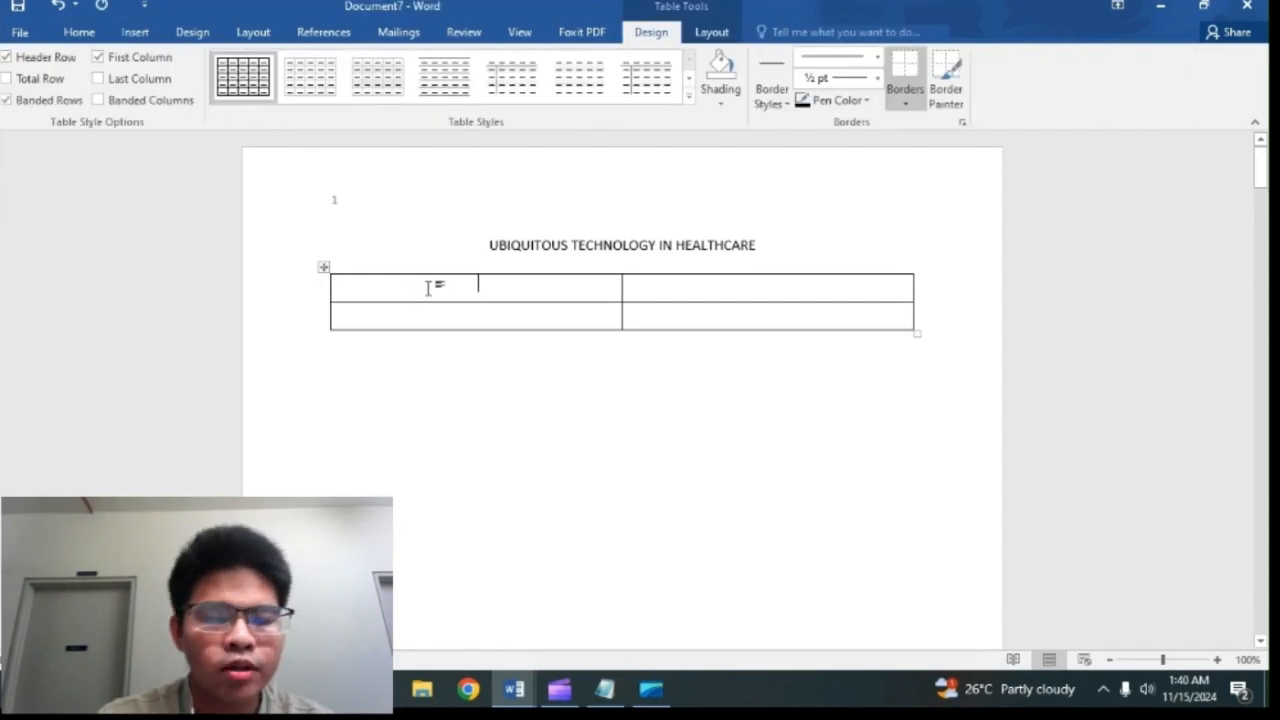
Step: Label the two rows in the table's first column NAME and CLASS
{"action": "type", "text": "N"}
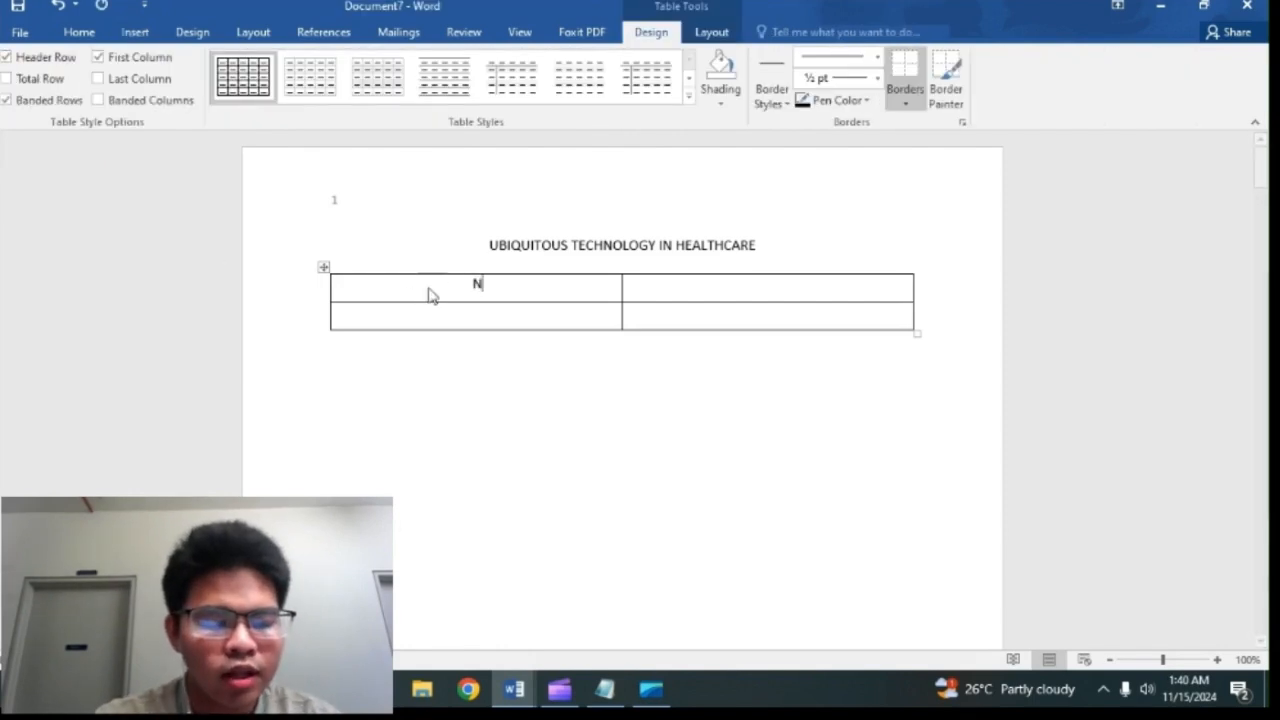
{"action": "type", "text": "AME"}
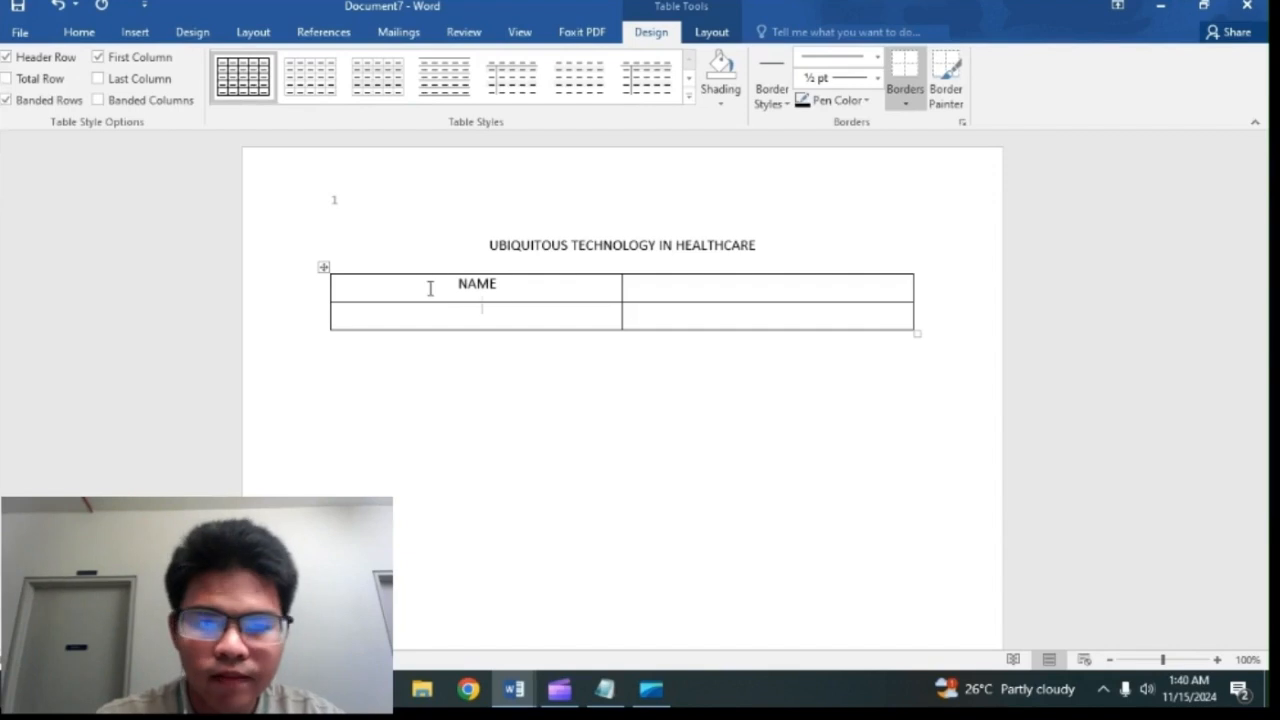
{"action": "type", "text": "CLASS"}
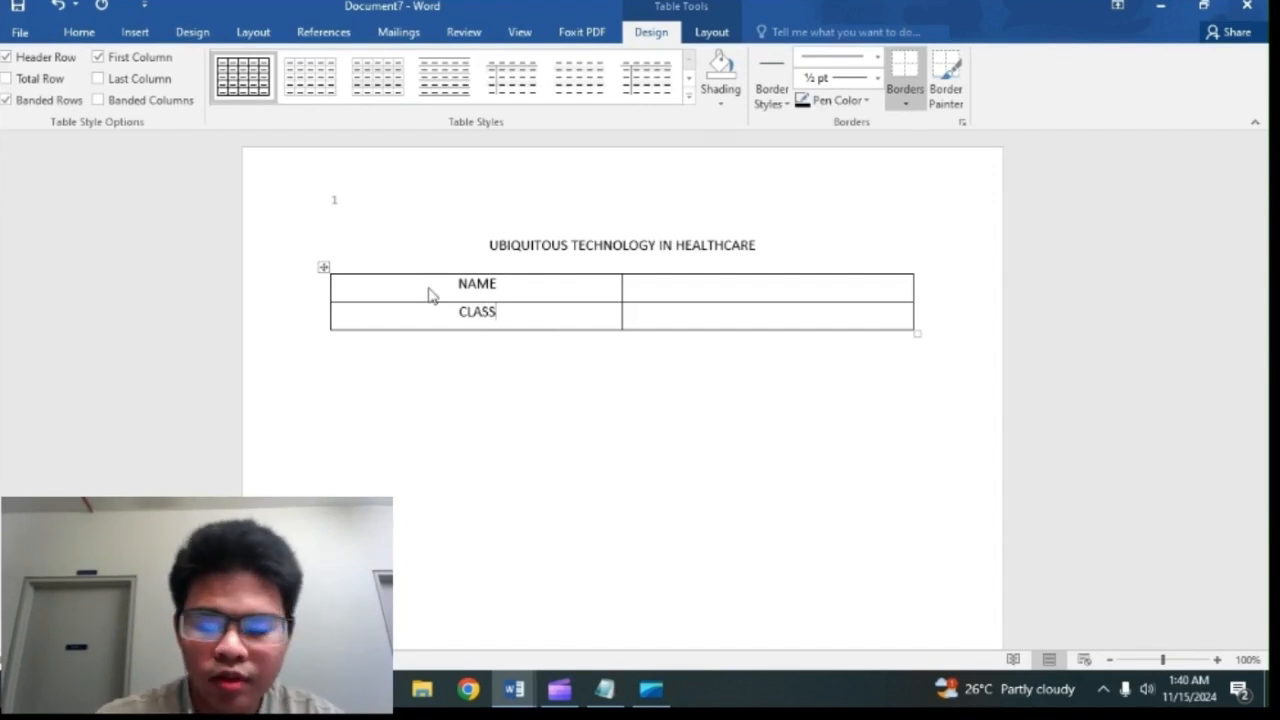
{"action": "key", "text": "Tab"}
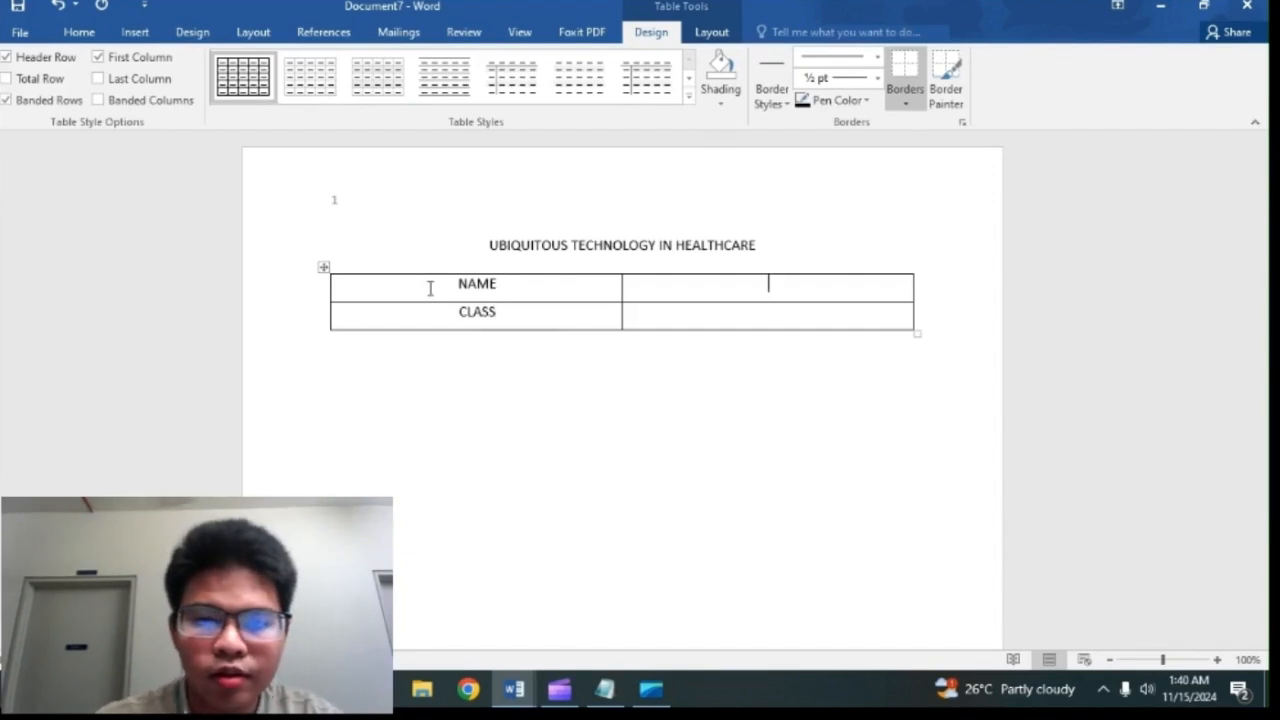
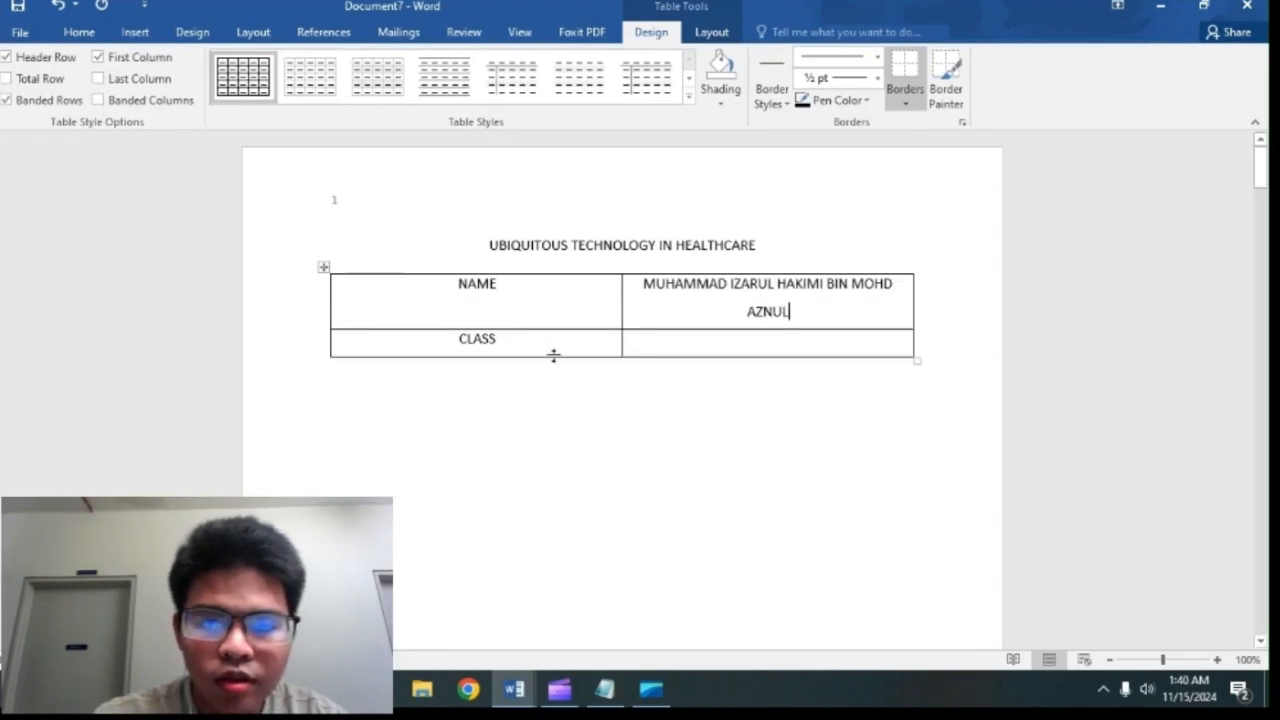
Step: Fill in the table's second column with the student's full name and the class E01
{"action": "left_click", "coordinate": [651, 343]}
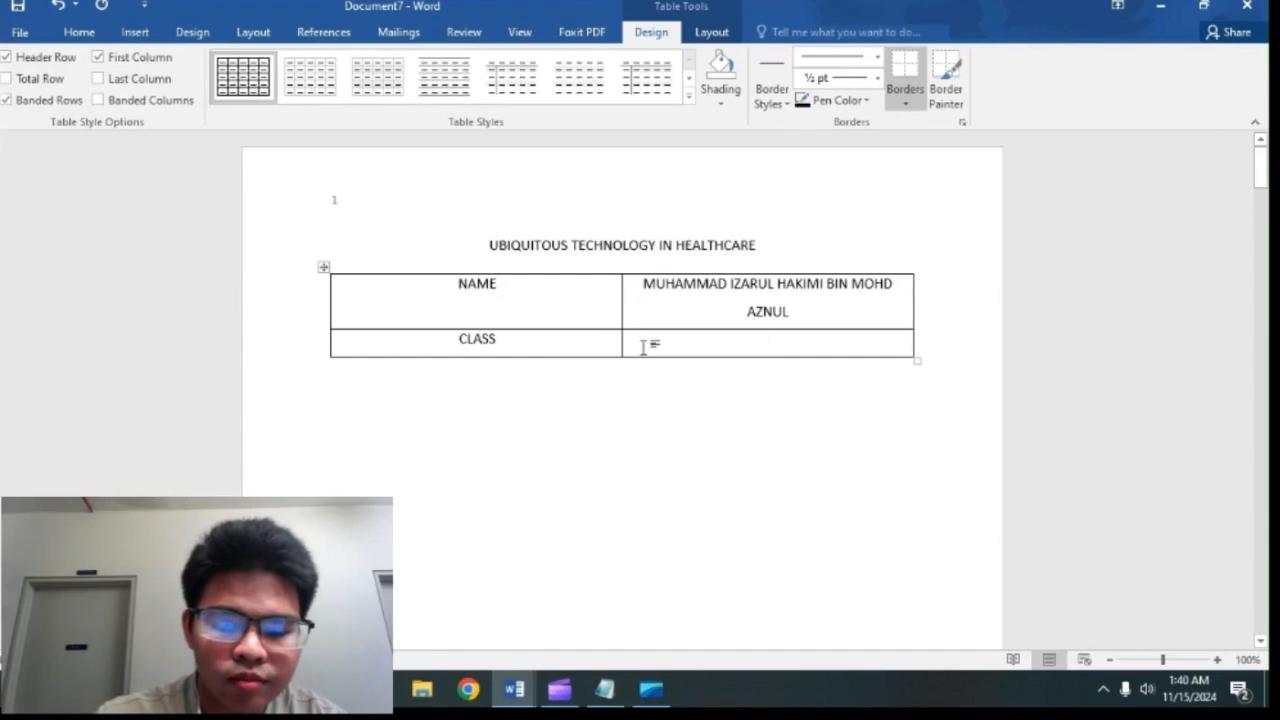
{"action": "type", "text": "E01"}
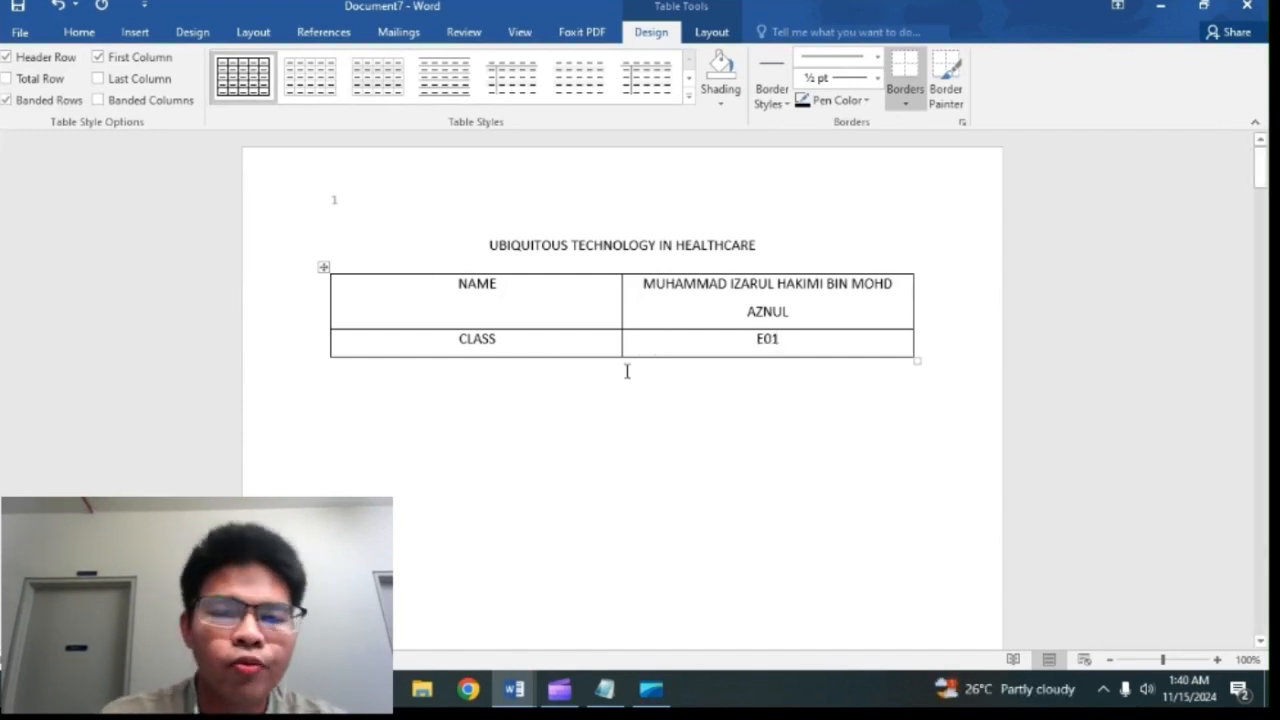
Step: Increase the height of both table rows and narrow the first column from its outer edge
{"action": "left_click_drag", "start_coordinate": [620, 355], "coordinate": [644, 393]}
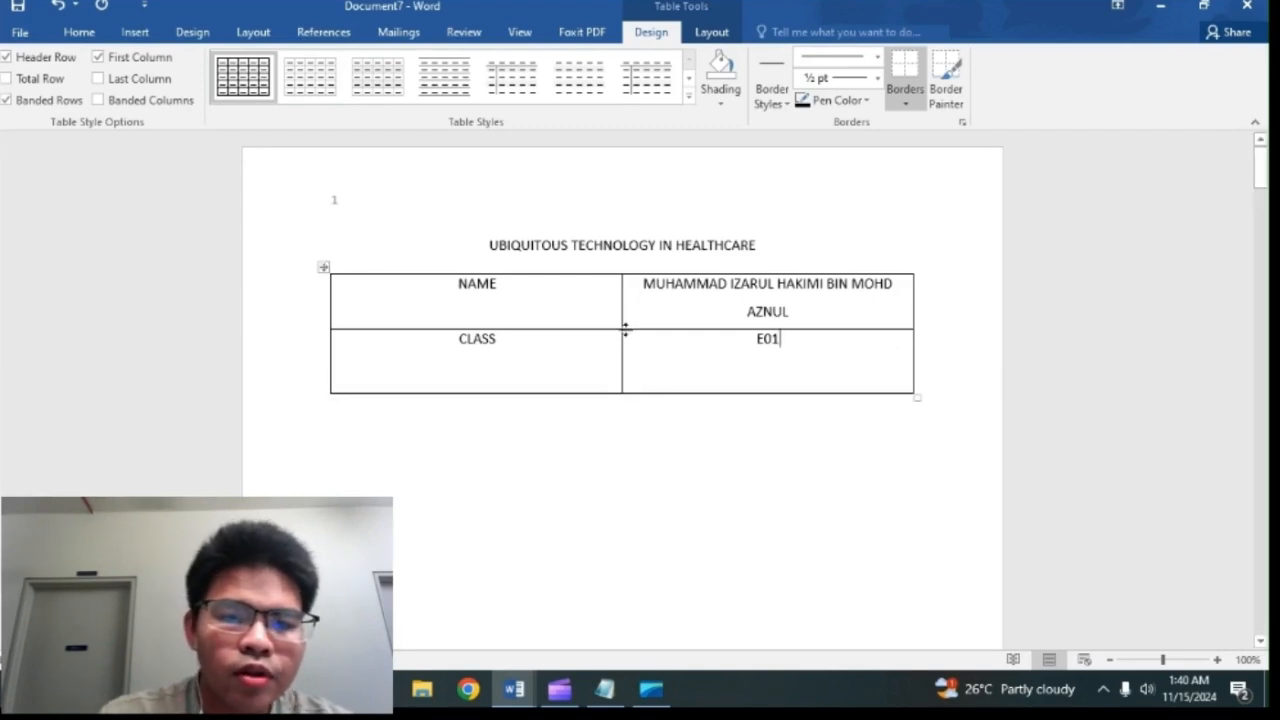
{"action": "left_click_drag", "start_coordinate": [626, 328], "coordinate": [626, 353]}
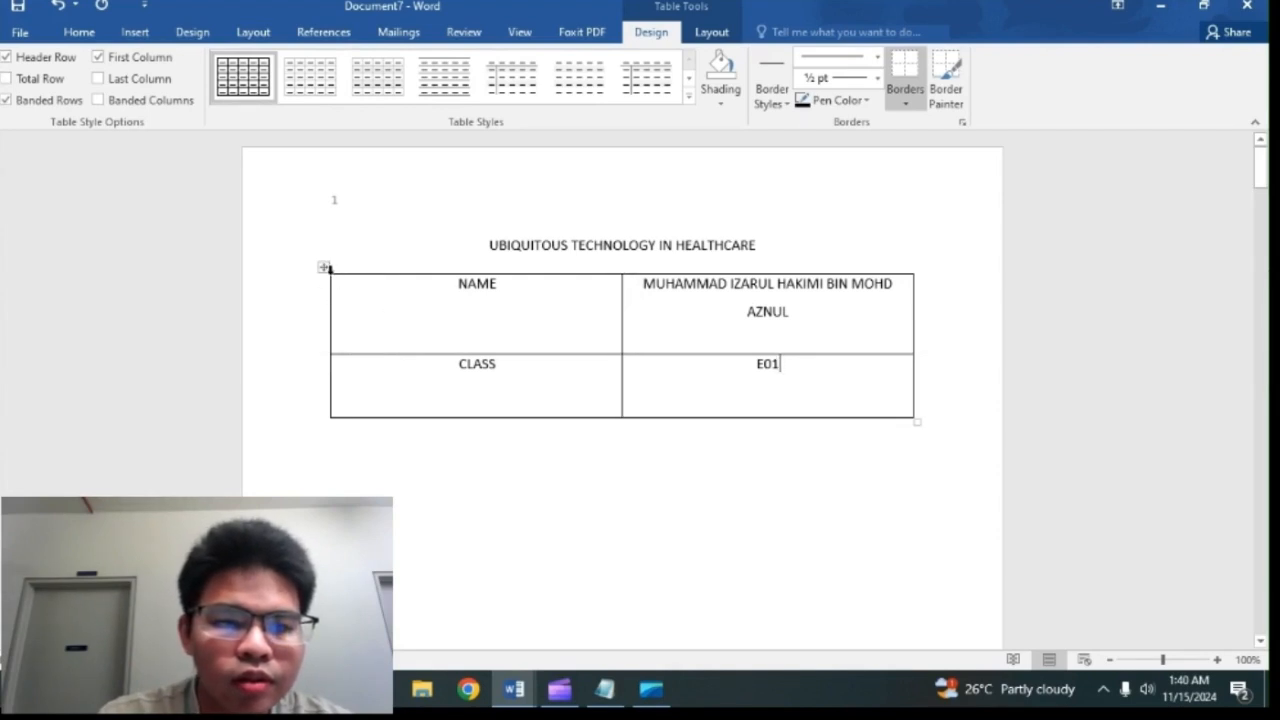
{"action": "left_click_drag", "start_coordinate": [330, 278], "coordinate": [358, 283]}
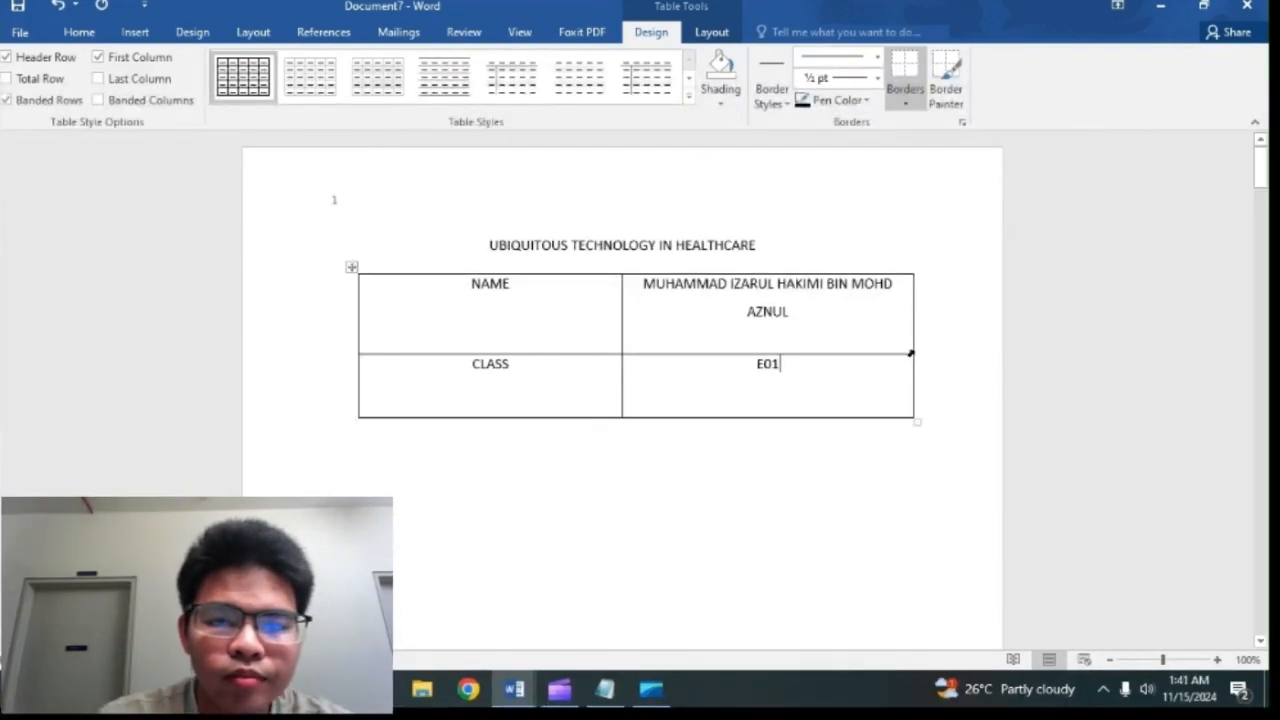
Step: Narrow the table's second column from its outer edge and make the title UBIQUITOUS TECHNOLOGY IN HEALTHCARE bold
{"action": "left_click_drag", "start_coordinate": [911, 346], "coordinate": [895, 336]}
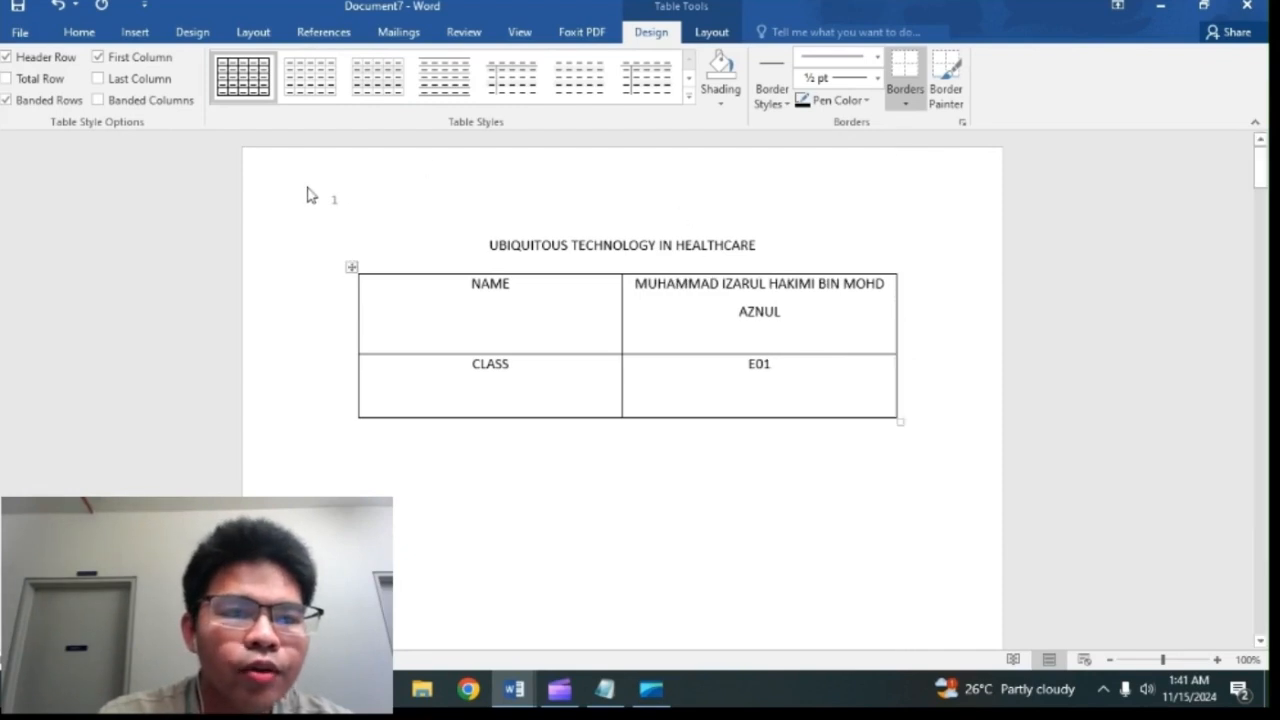
{"action": "left_click", "coordinate": [98, 44]}
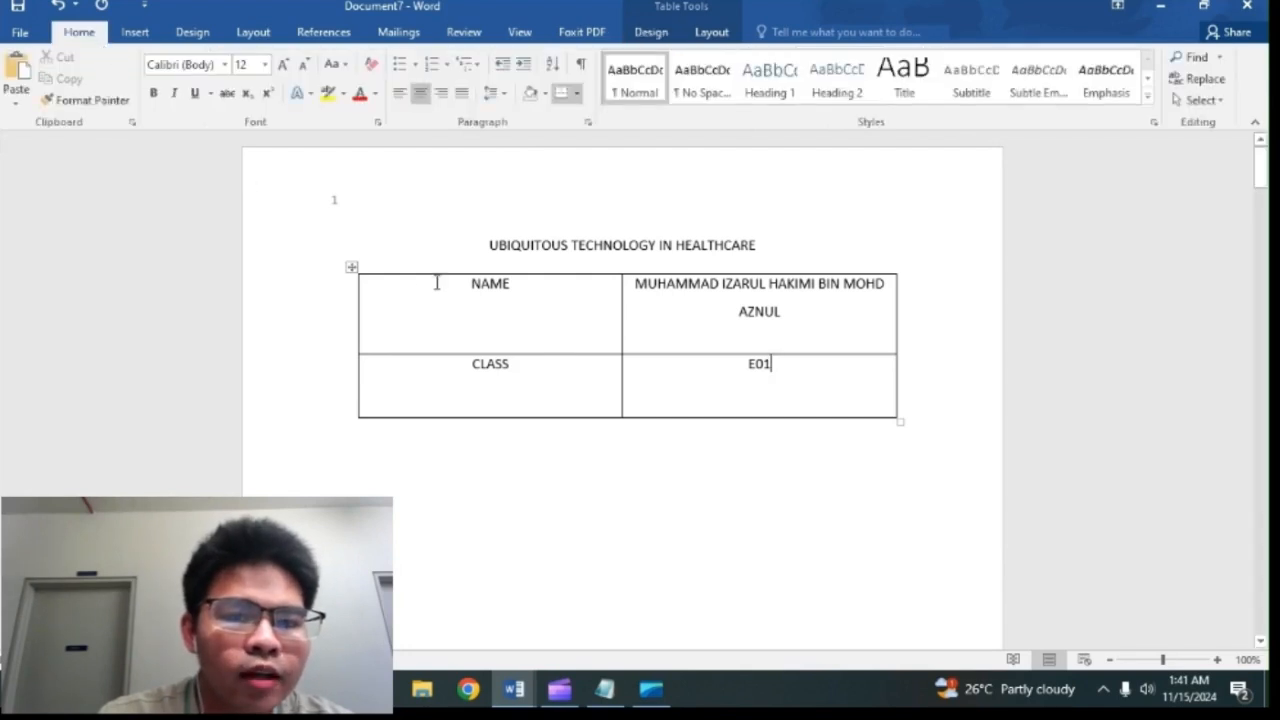
{"action": "left_click_drag", "start_coordinate": [462, 283], "coordinate": [513, 284]}
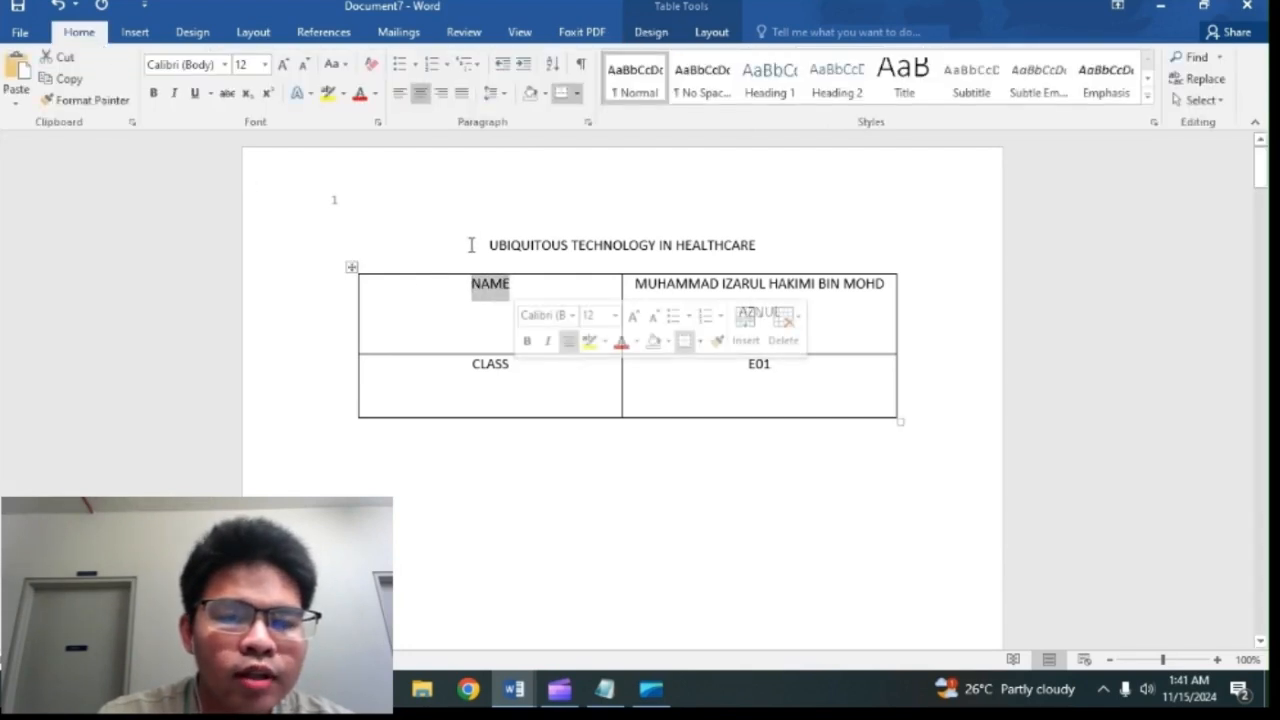
{"action": "left_click_drag", "start_coordinate": [471, 244], "coordinate": [764, 227]}
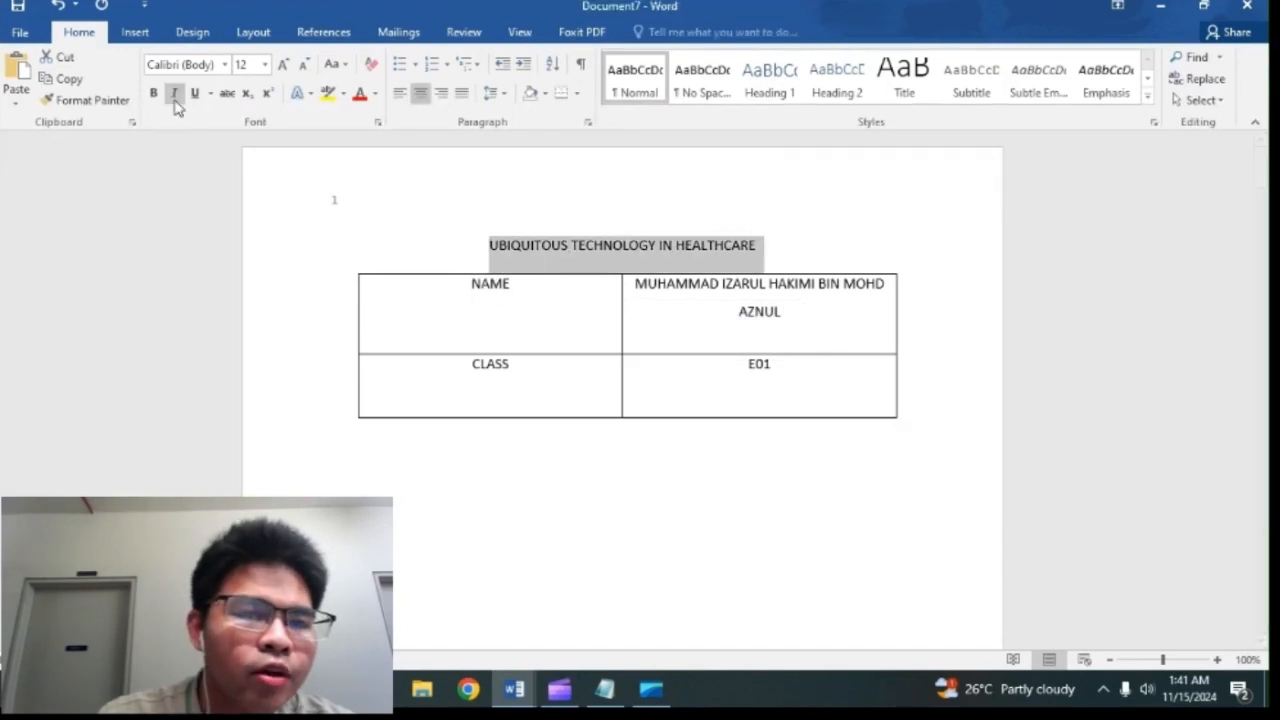
{"action": "left_click", "coordinate": [154, 93]}
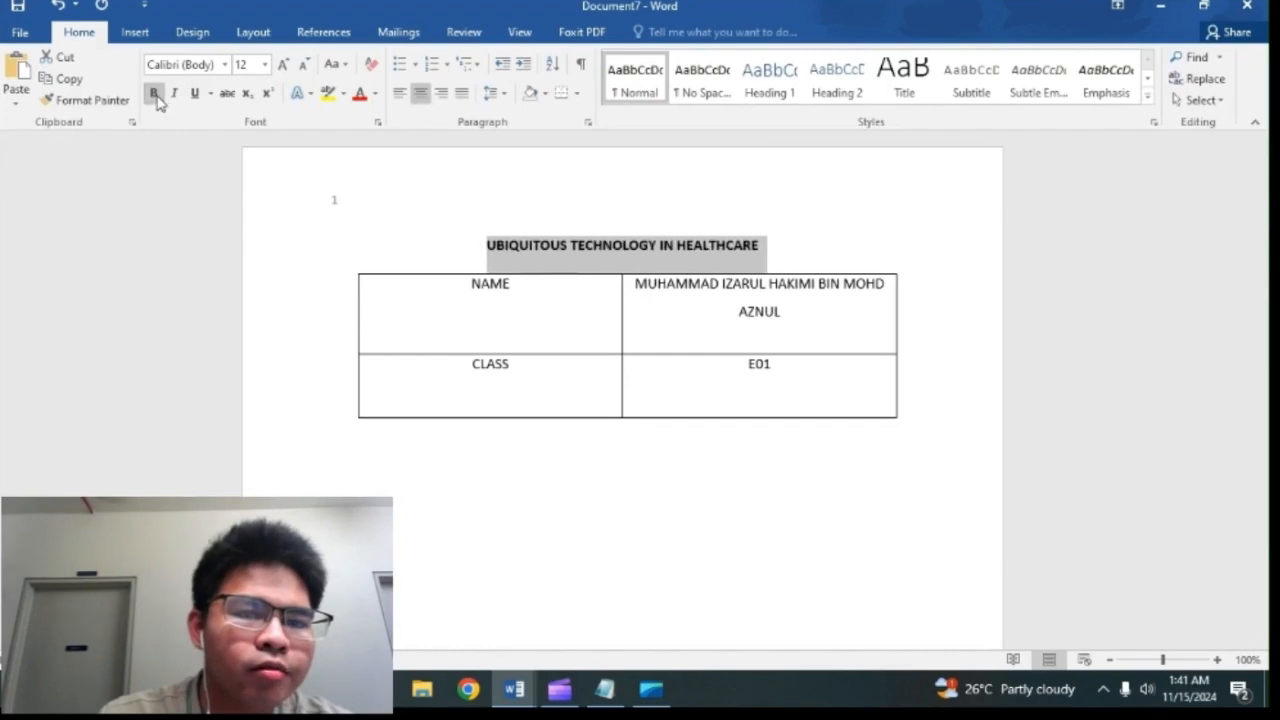
{"action": "left_click", "coordinate": [354, 229]}
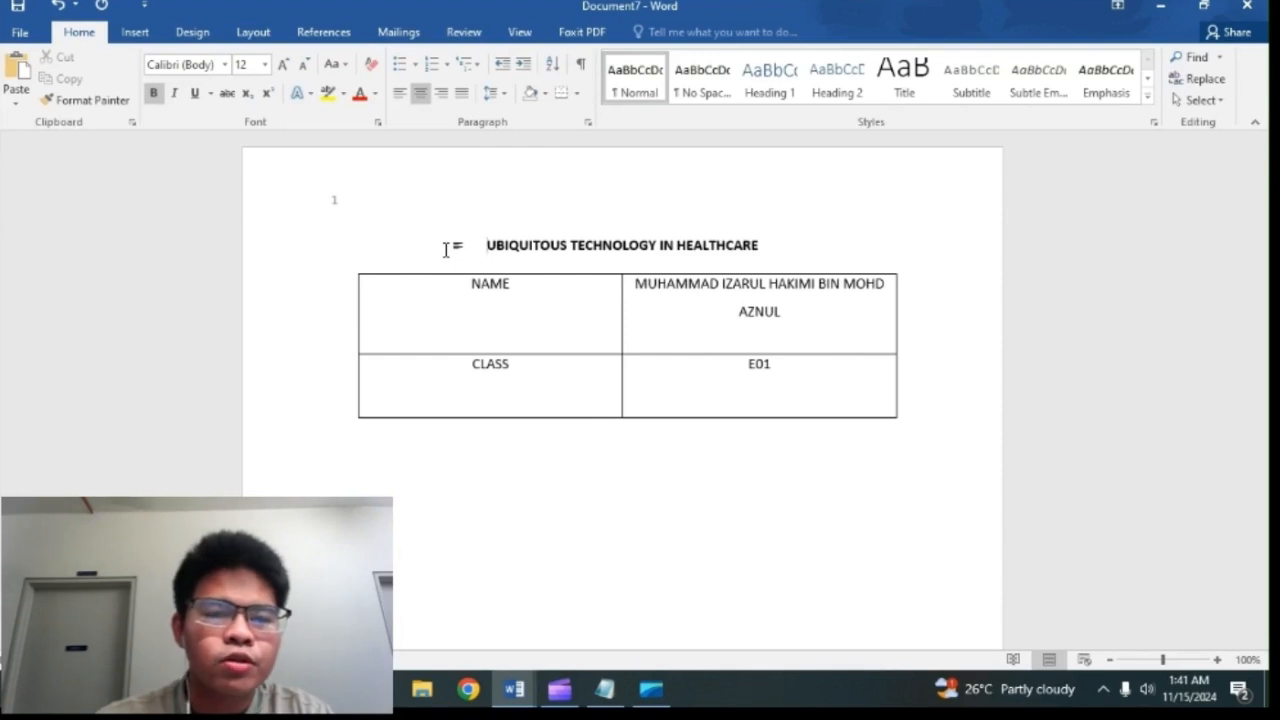
{"action": "left_click", "coordinate": [555, 695]}
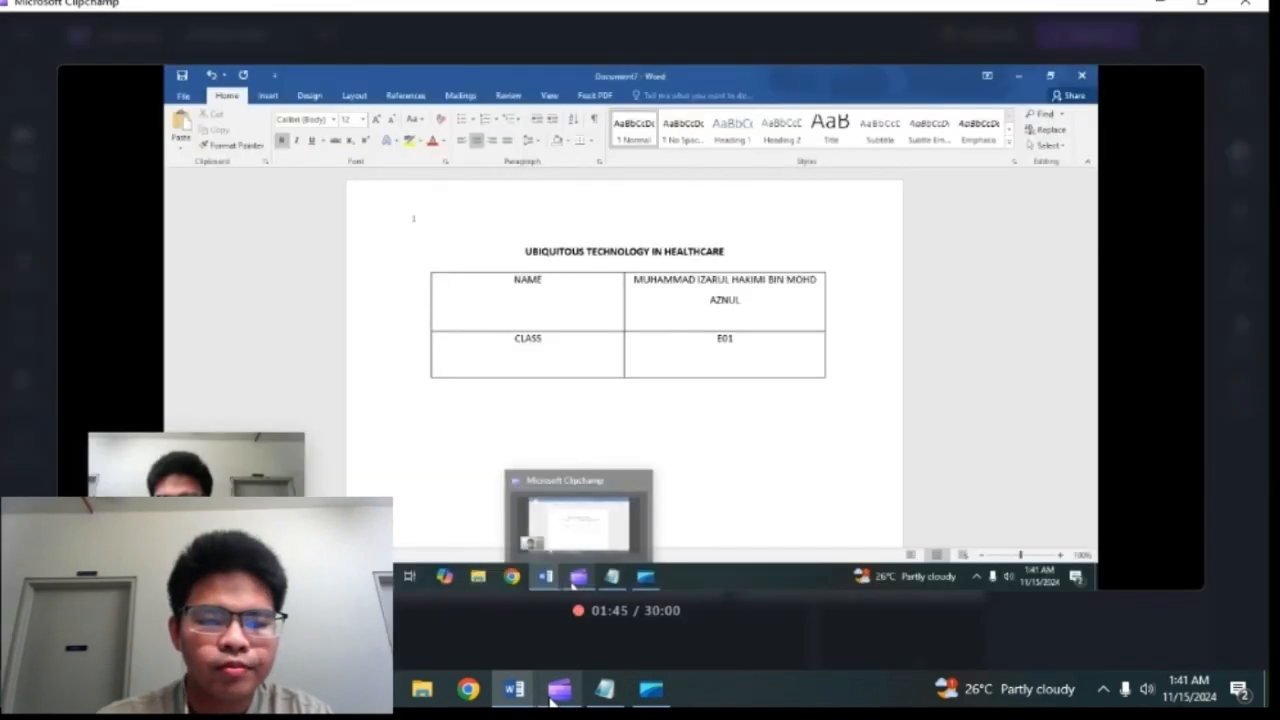